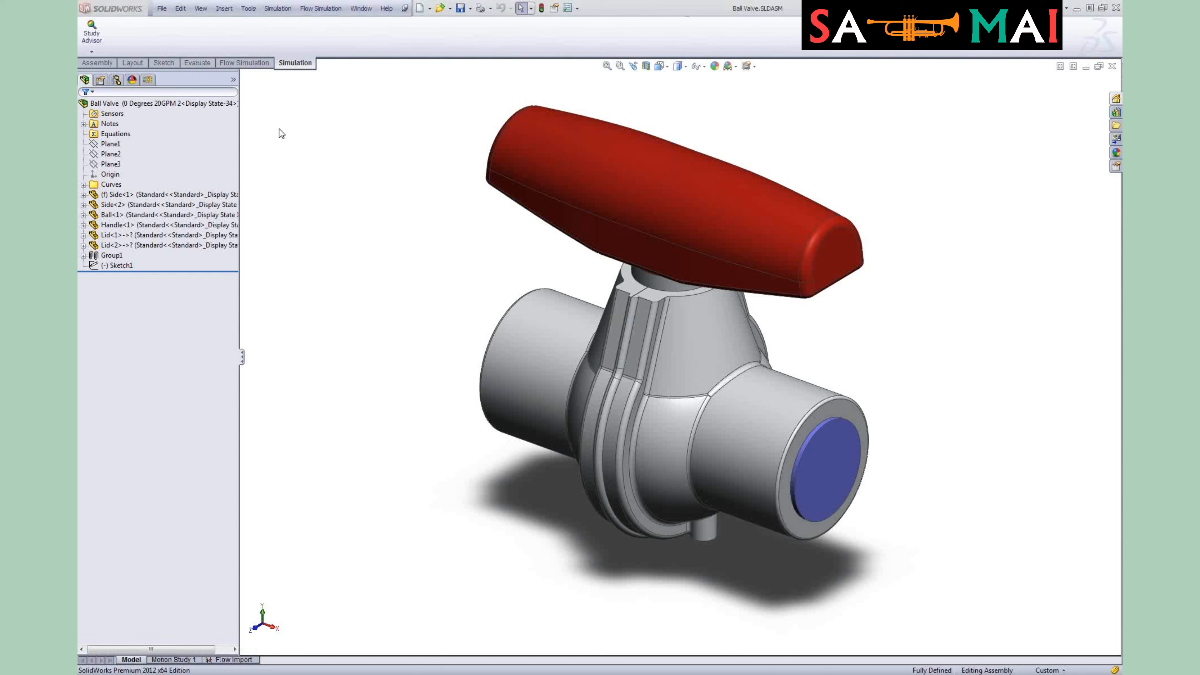
# Step: Switch to Flow Simulation and browse the analysis tree, configurations and feature tree panels
pyautogui.click(245, 63)
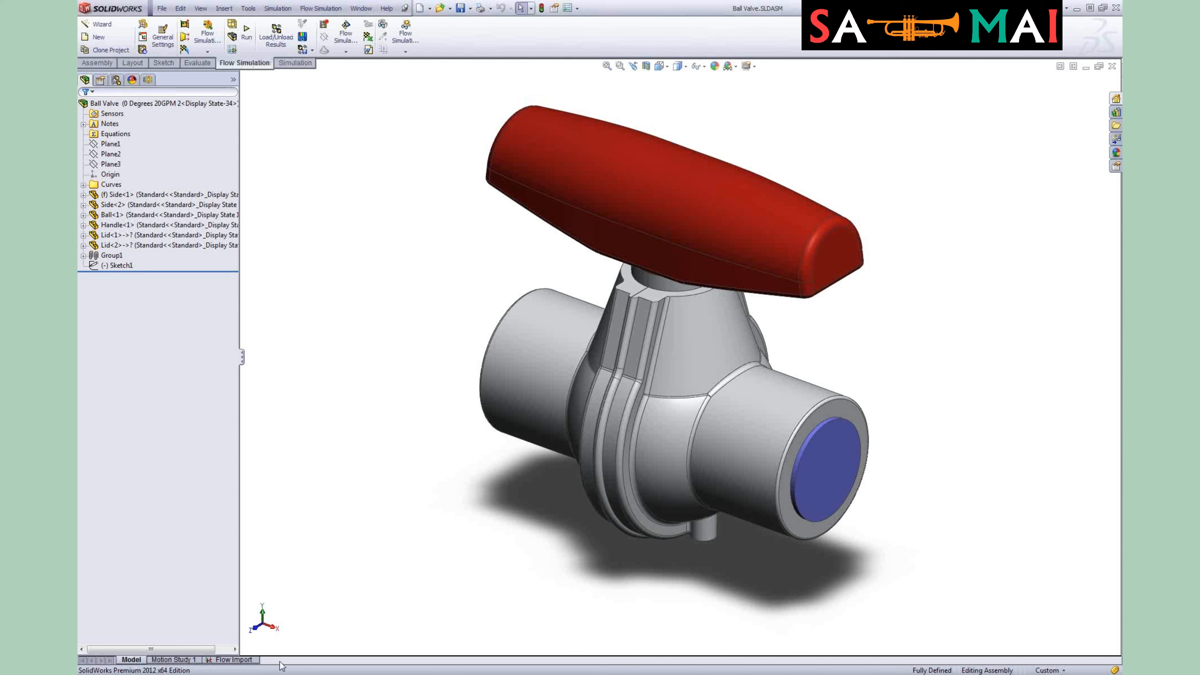
pyautogui.click(148, 80)
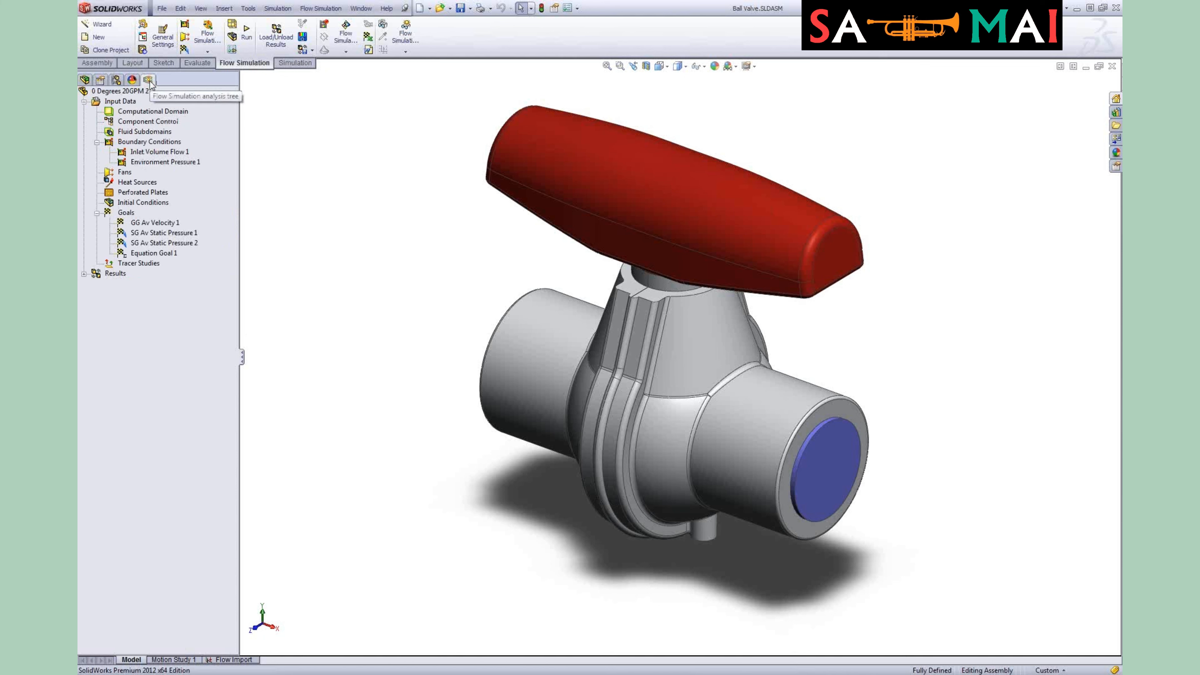
pyautogui.click(116, 80)
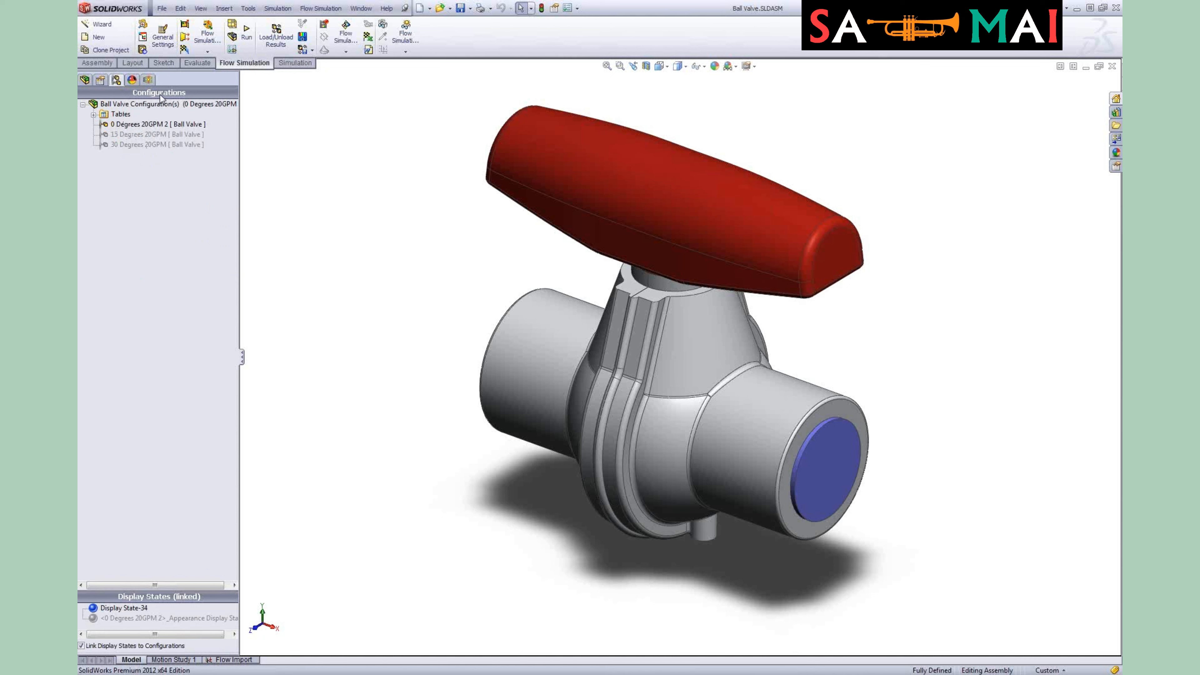
pyautogui.click(153, 83)
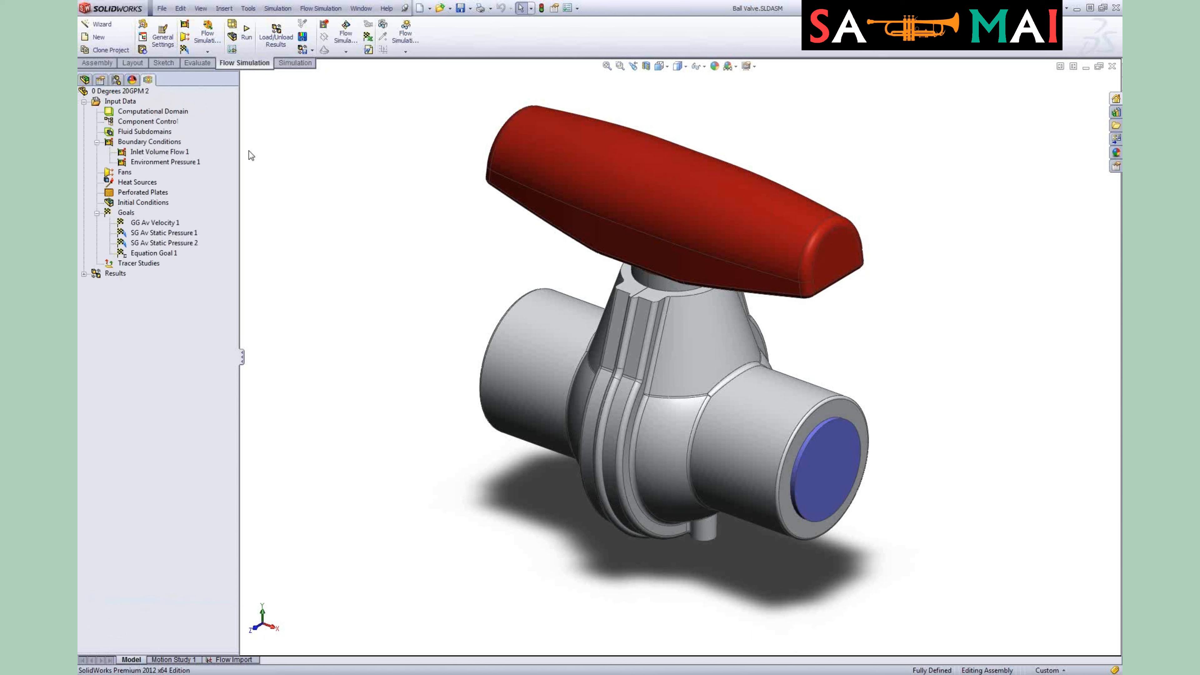
pyautogui.click(85, 80)
pyautogui.click(149, 81)
# Step: Launch the project Wizard to create a new configuration, accepting the default unit system and analysis type
pyautogui.click(110, 26)
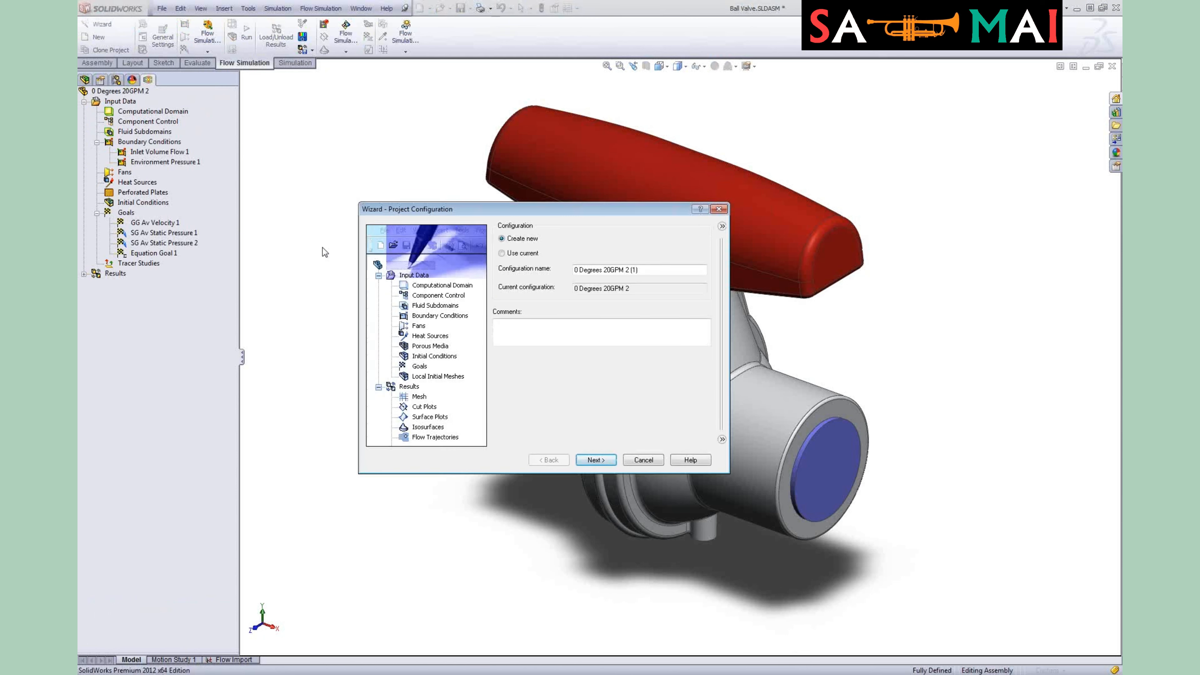
pyautogui.moveTo(428, 214); pyautogui.dragTo(349, 134)
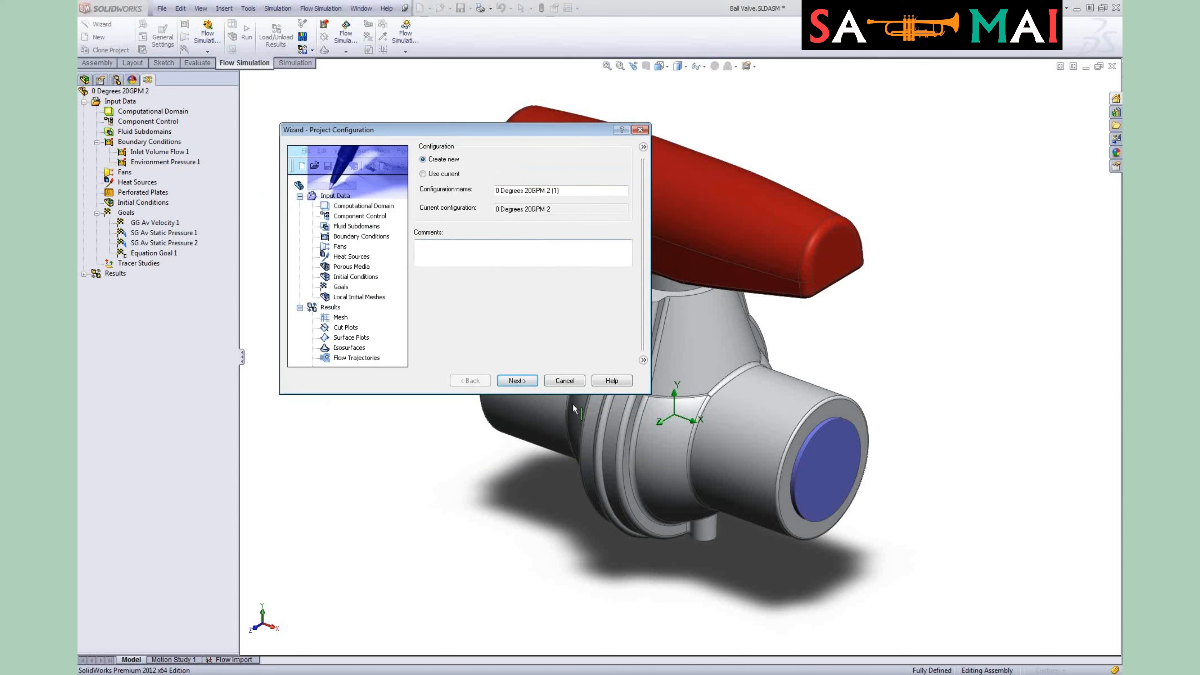
pyautogui.click(526, 382)
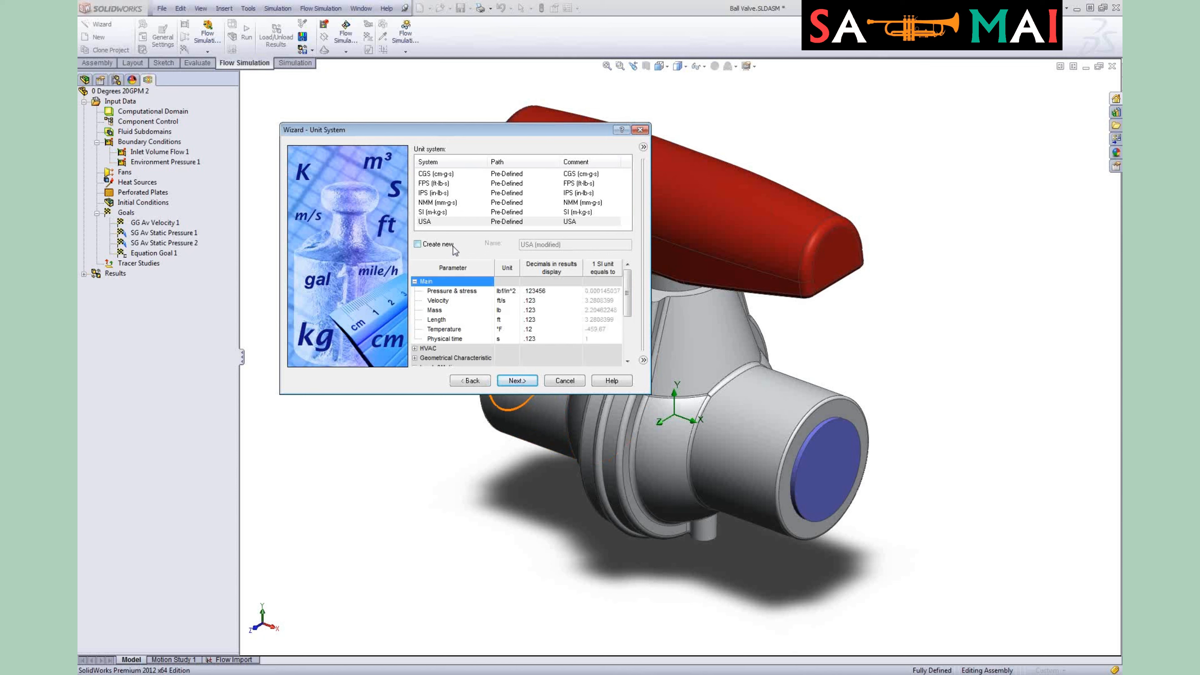
pyautogui.click(509, 381)
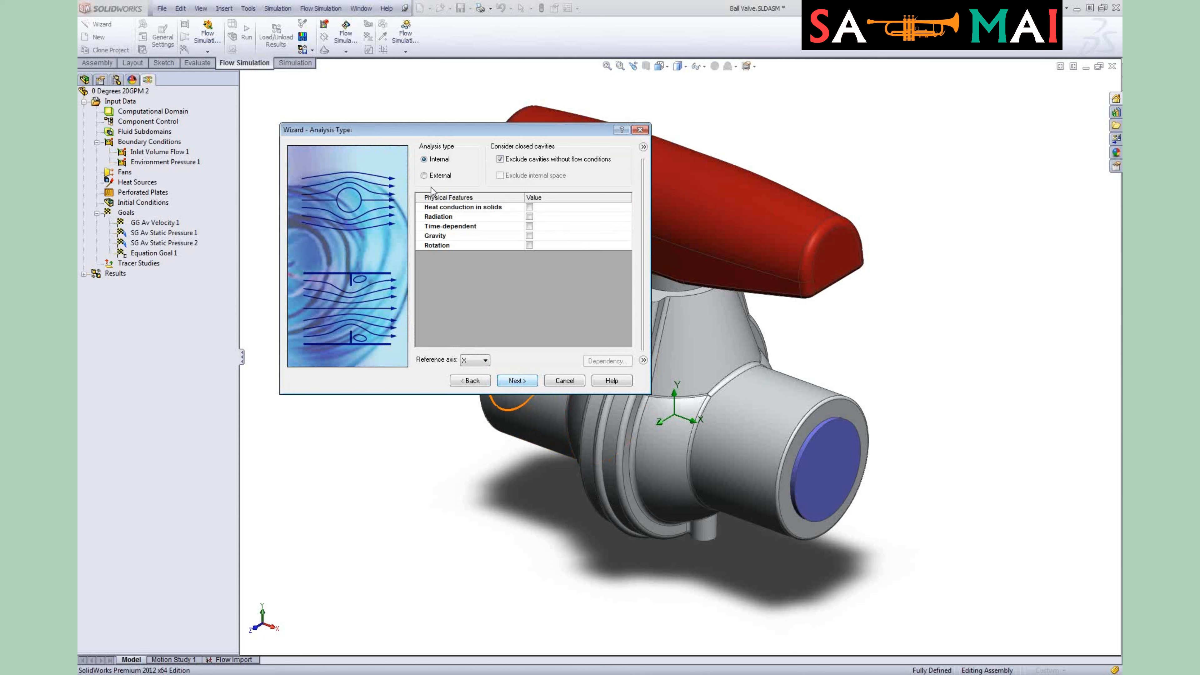
pyautogui.click(516, 381)
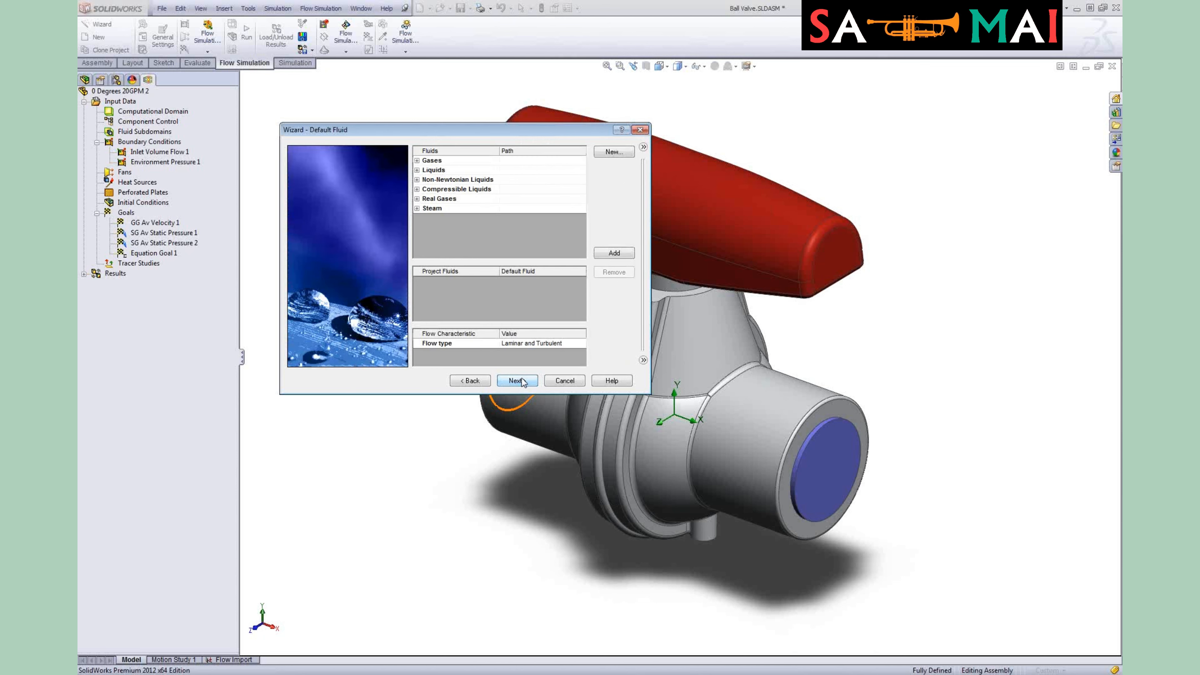
# Step: Browse the gas and liquid fluid lists, select Water, and try to proceed without adding a project fluid
pyautogui.click(417, 161)
pyautogui.moveTo(582, 171); pyautogui.dragTo(583, 231)
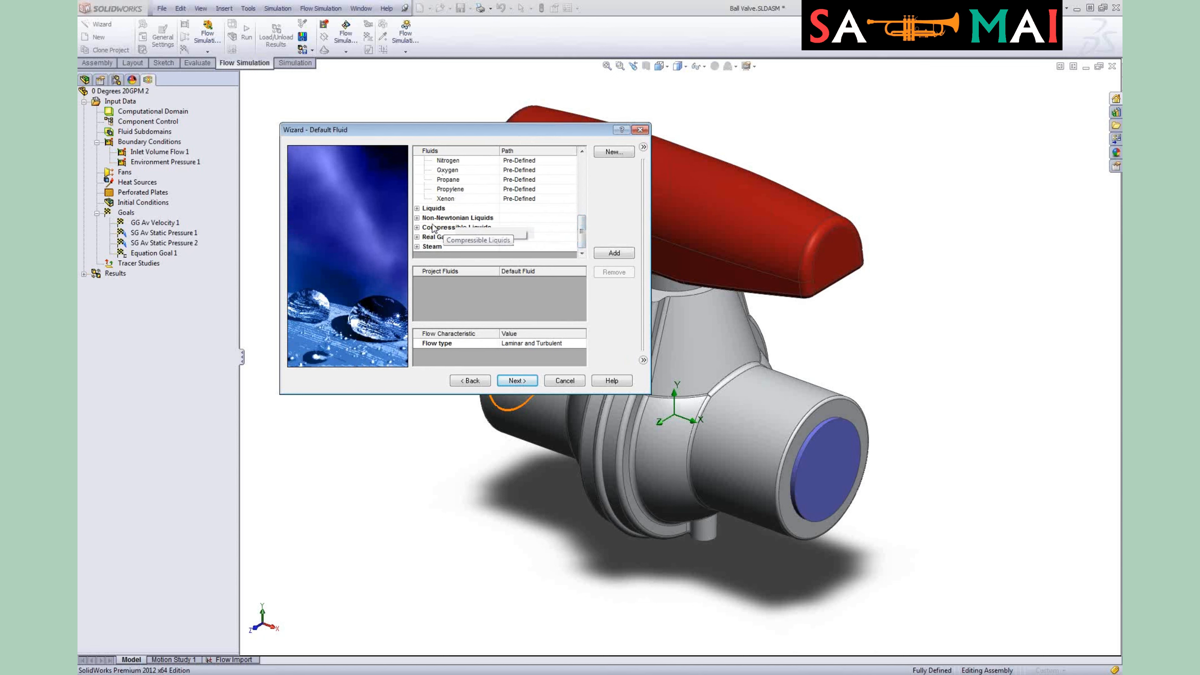
pyautogui.click(416, 208)
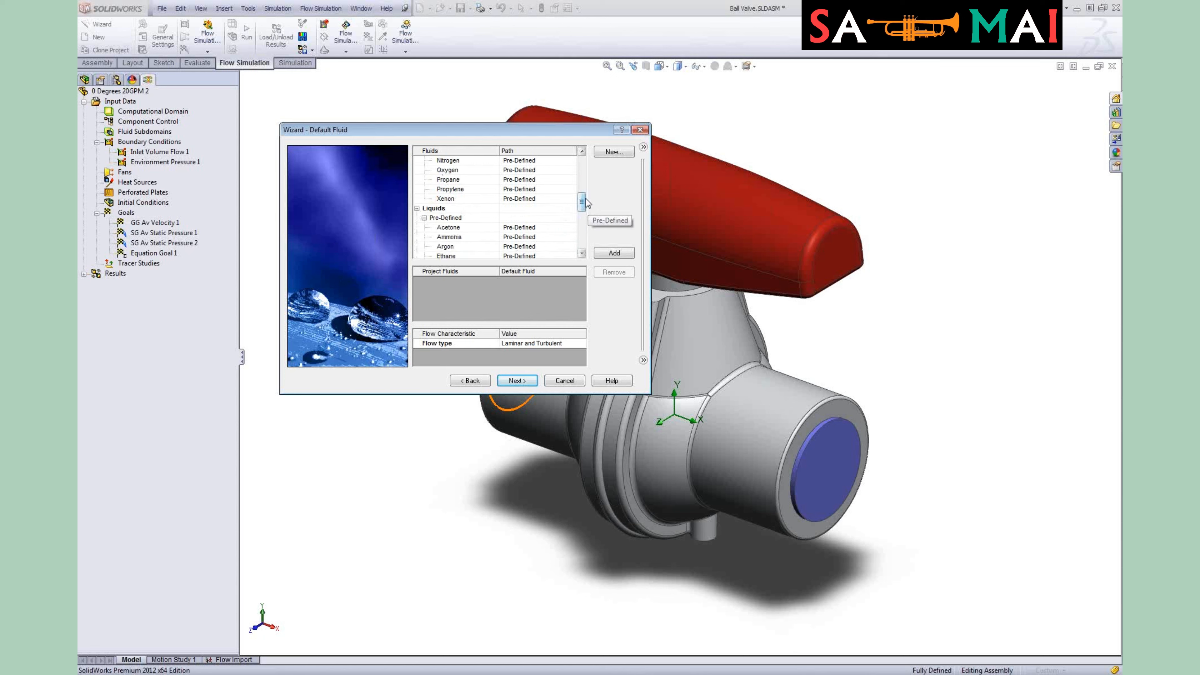
pyautogui.moveTo(582, 202); pyautogui.dragTo(581, 224)
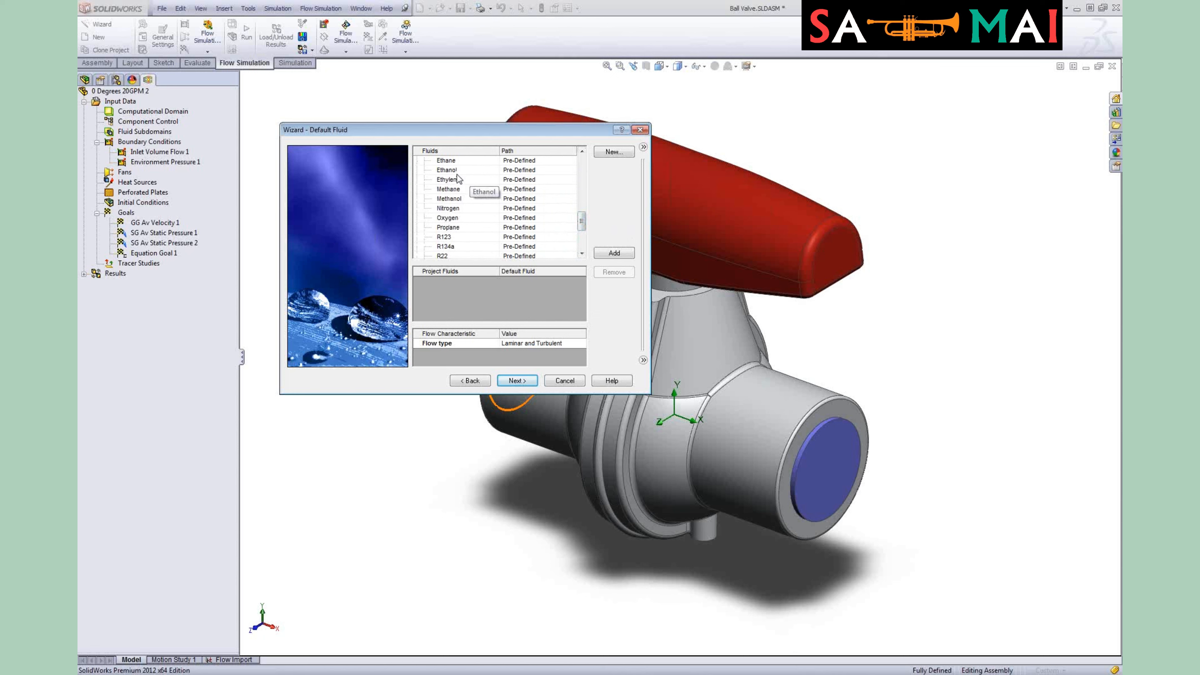
pyautogui.moveTo(583, 221); pyautogui.dragTo(581, 229)
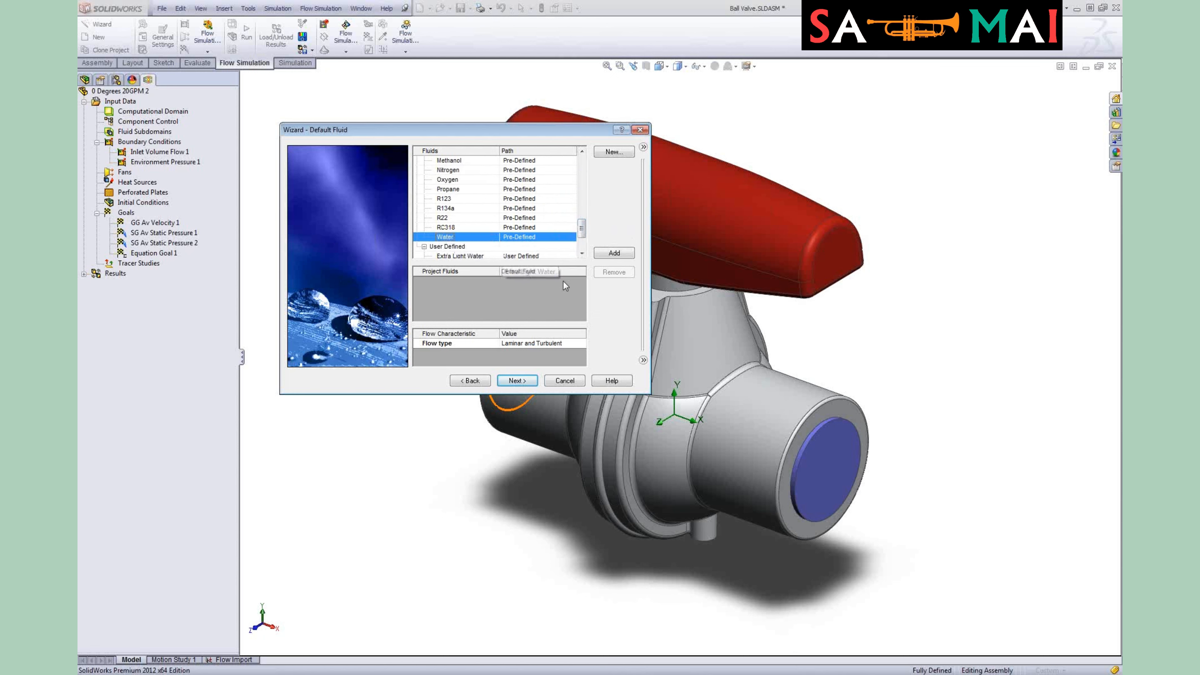
pyautogui.scroll(-2, 434, 226)
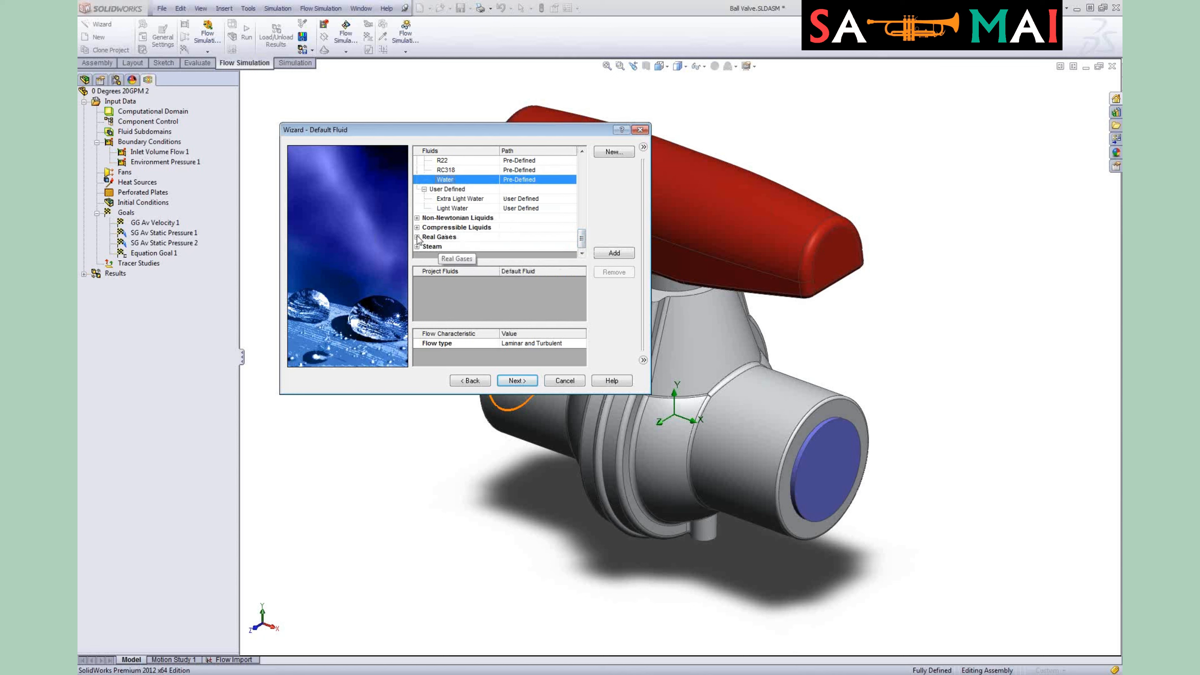
pyautogui.click(525, 380)
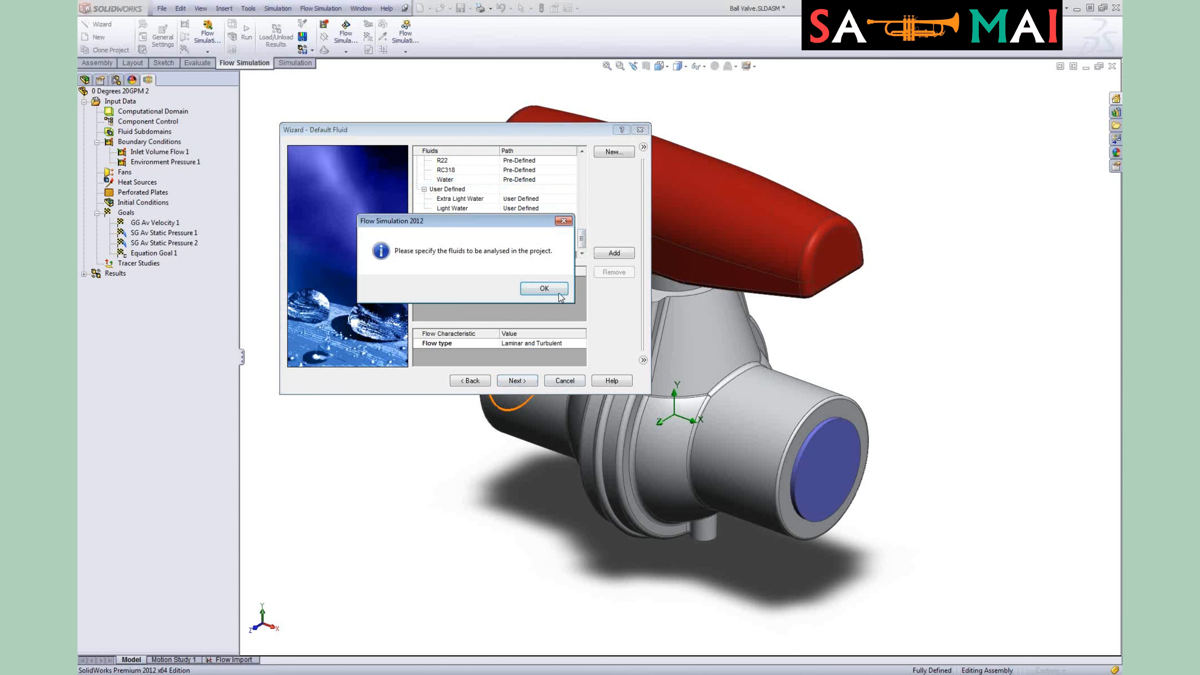
pyautogui.click(544, 288)
# Step: Add Air from the predefined gases as the project fluid and continue to the wall conditions page
pyautogui.click(416, 161)
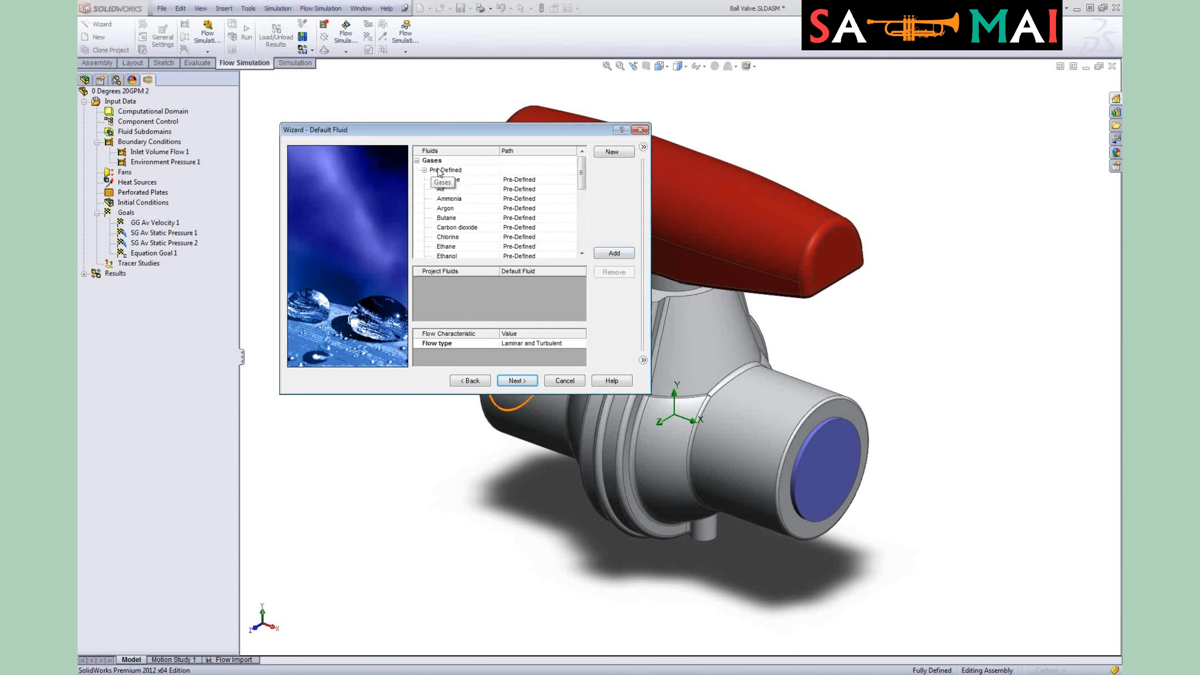
pyautogui.click(451, 188)
pyautogui.click(610, 252)
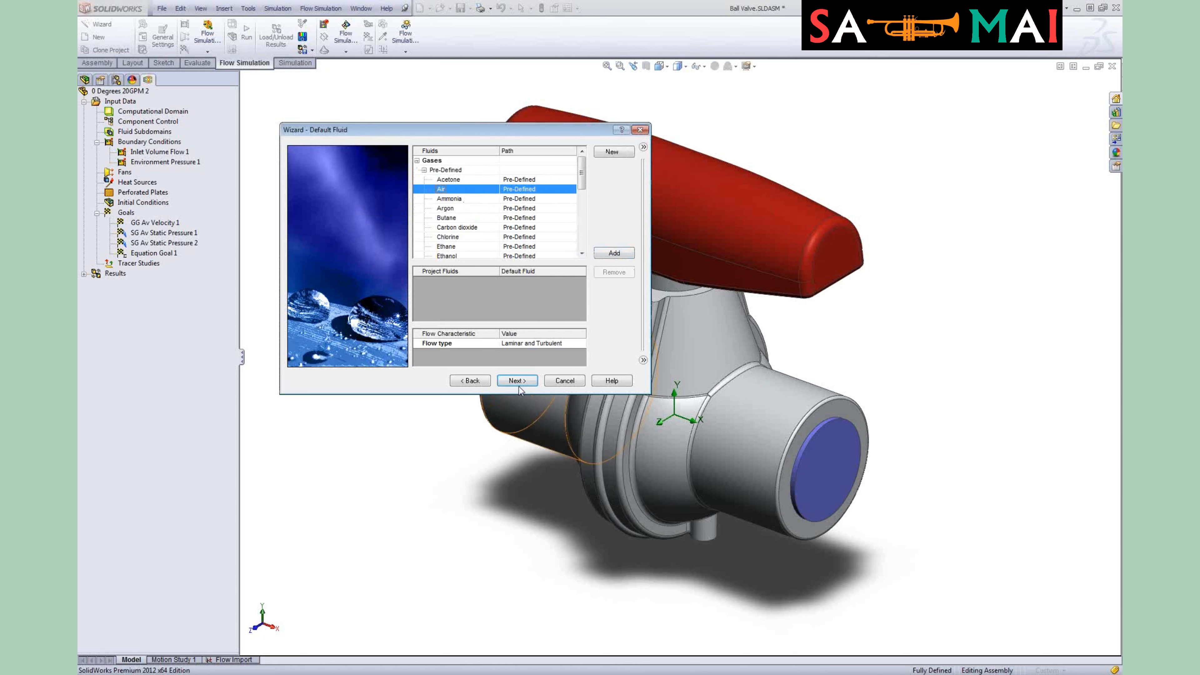
pyautogui.click(613, 253)
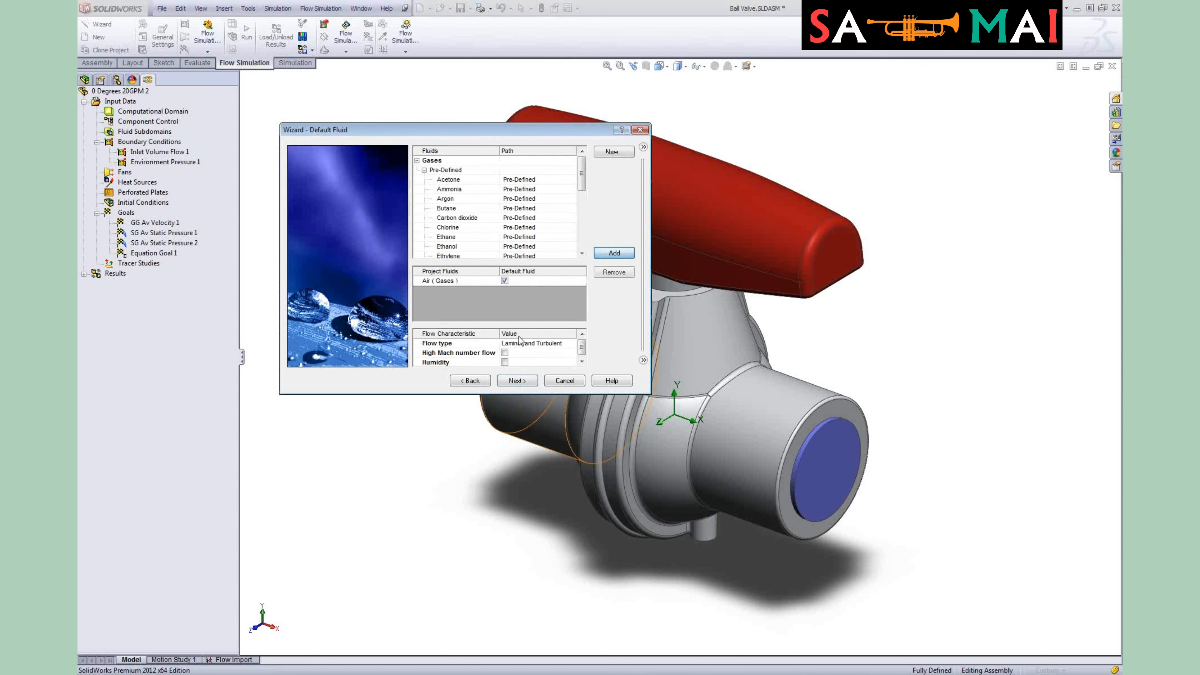
pyautogui.click(520, 380)
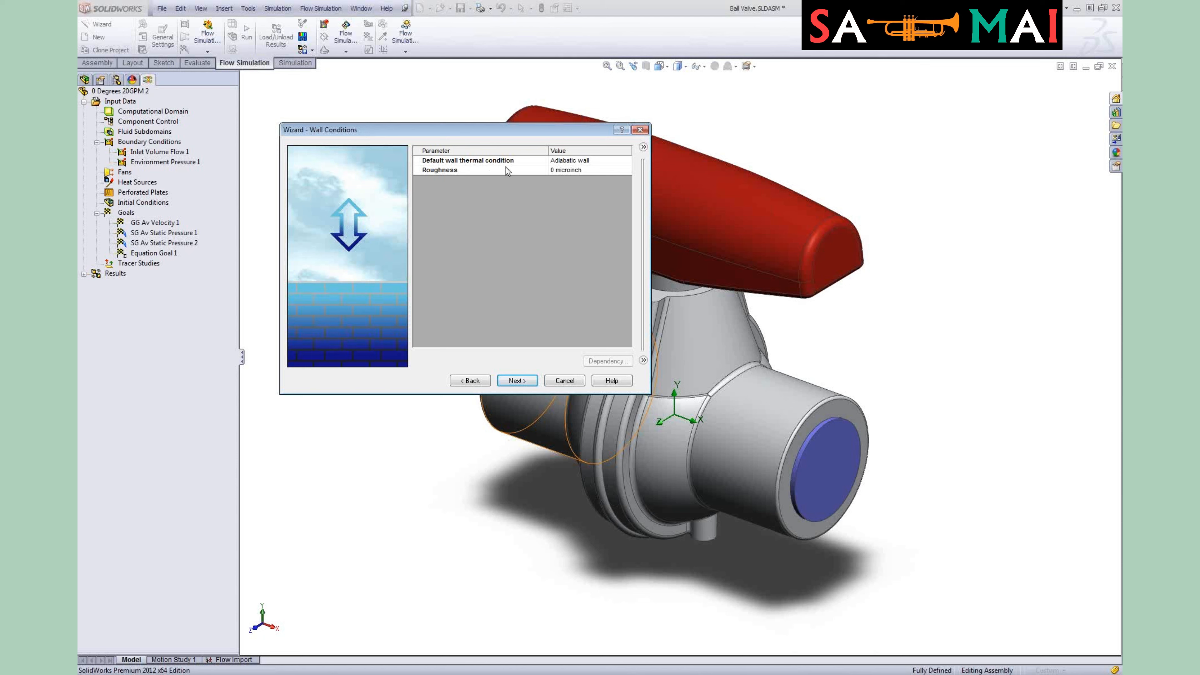
# Step: Step past the wall and initial conditions pages, then close the Wizard without finishing
pyautogui.click(516, 382)
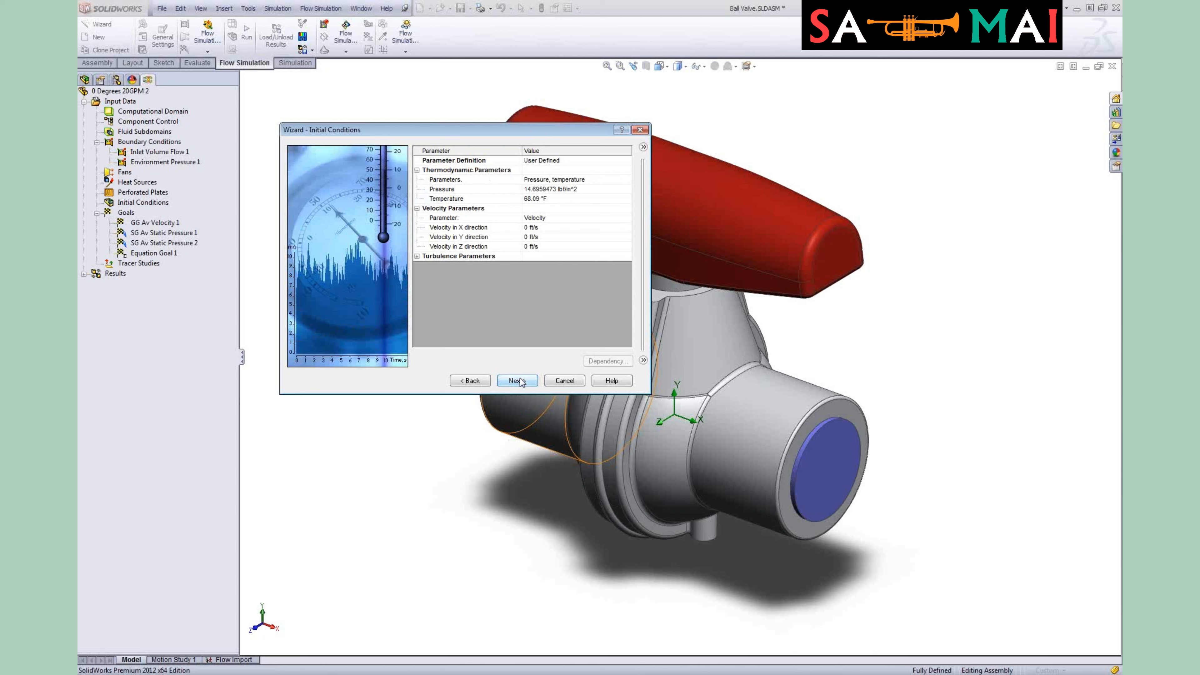
pyautogui.click(521, 382)
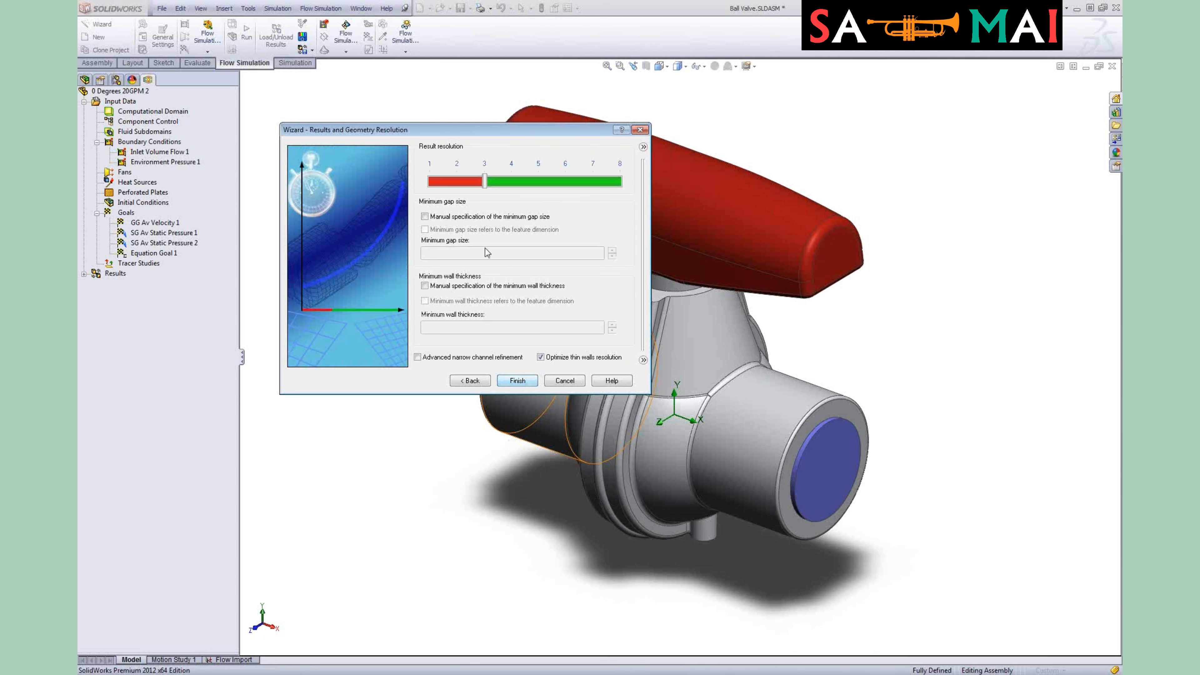
pyautogui.click(640, 129)
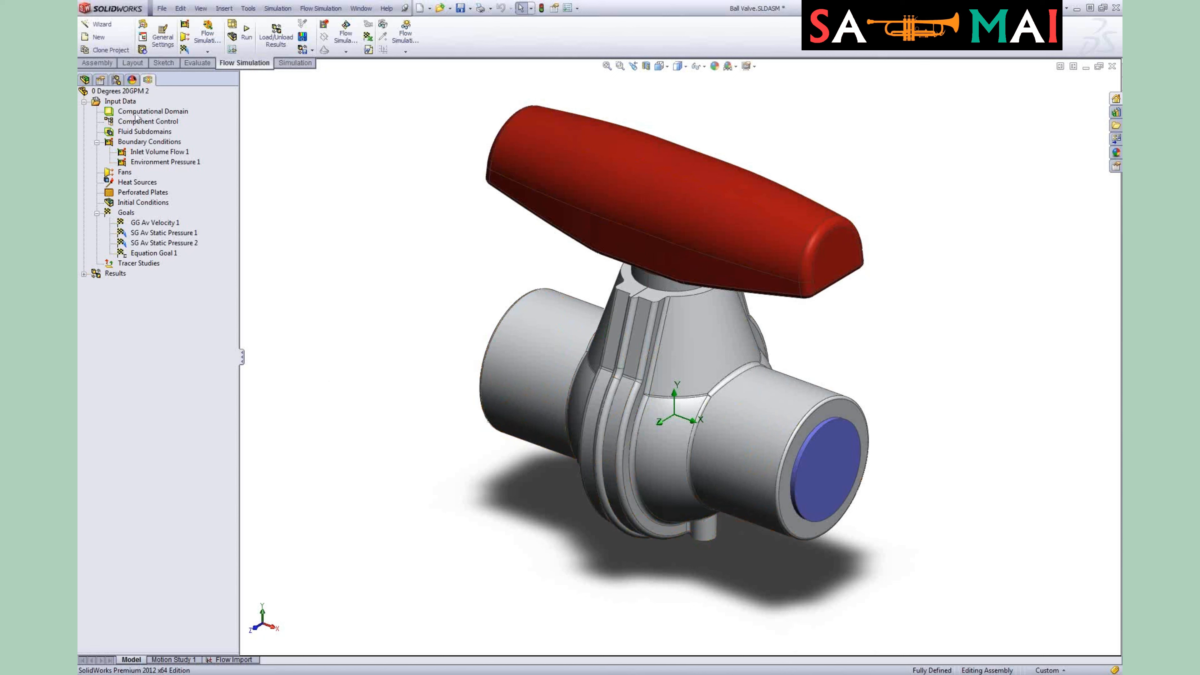
# Step: Toggle Show Global Coordinate System from the project's context menu in the analysis tree
pyautogui.rightClick(130, 102)
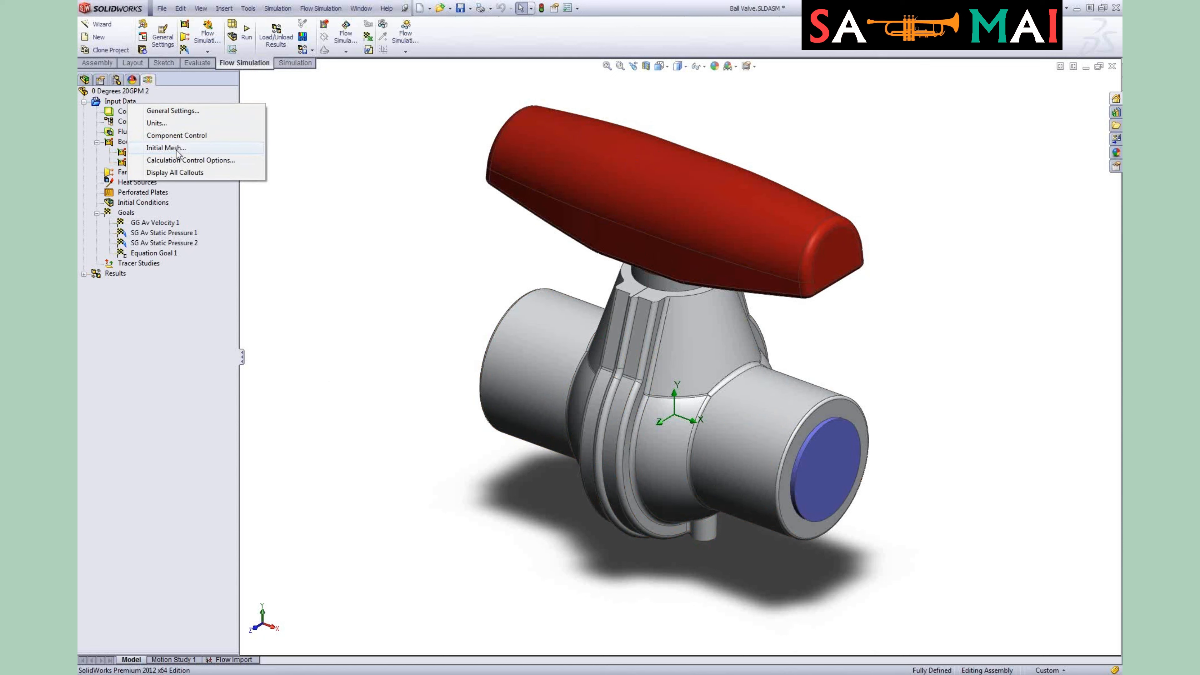
pyautogui.click(148, 92)
pyautogui.rightClick(148, 92)
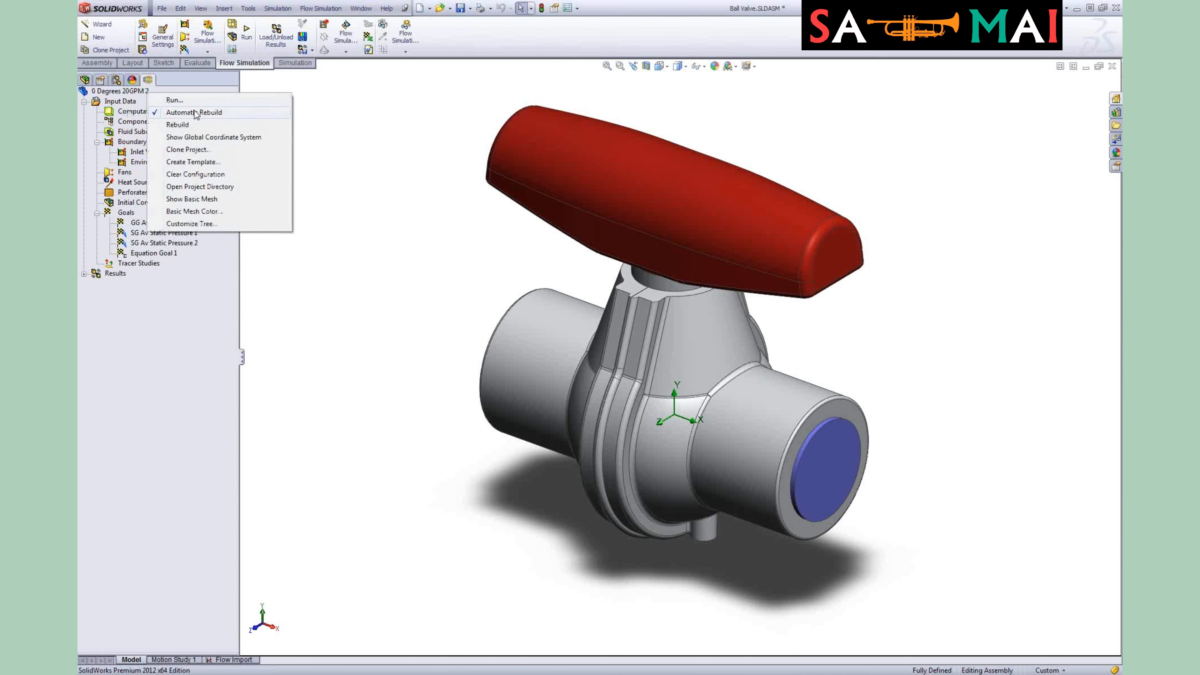
pyautogui.click(210, 140)
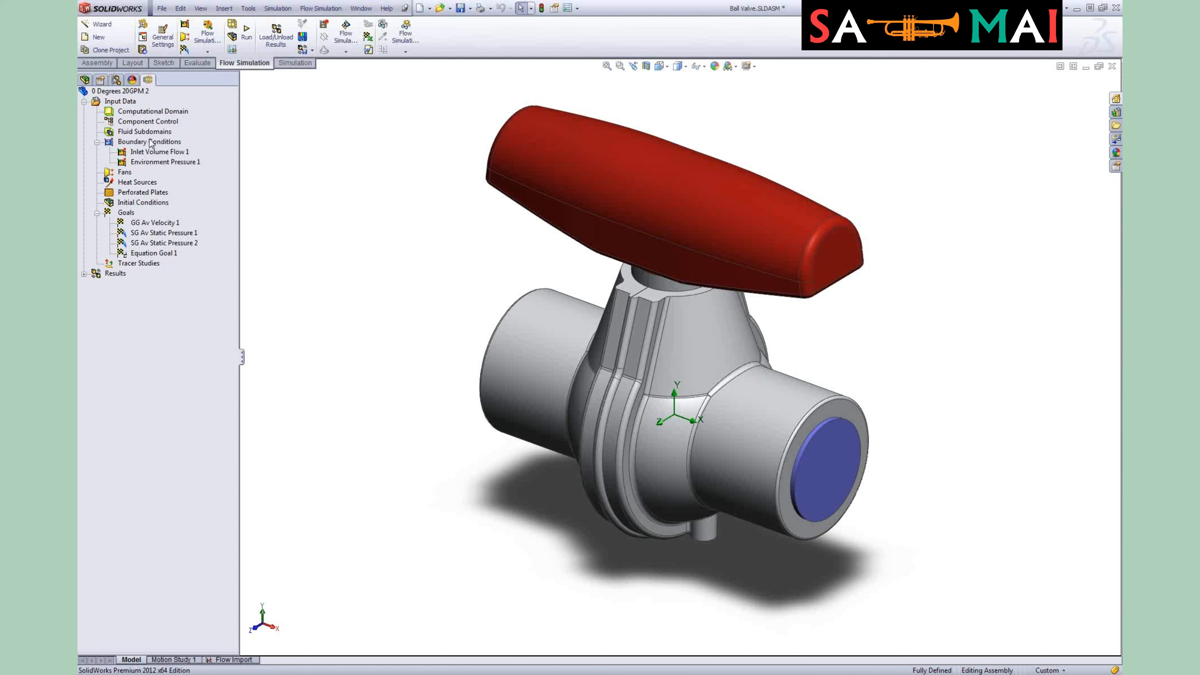
# Step: Inspect the inlet volume flow and environment pressure boundary conditions on the valve openings
pyautogui.click(184, 153)
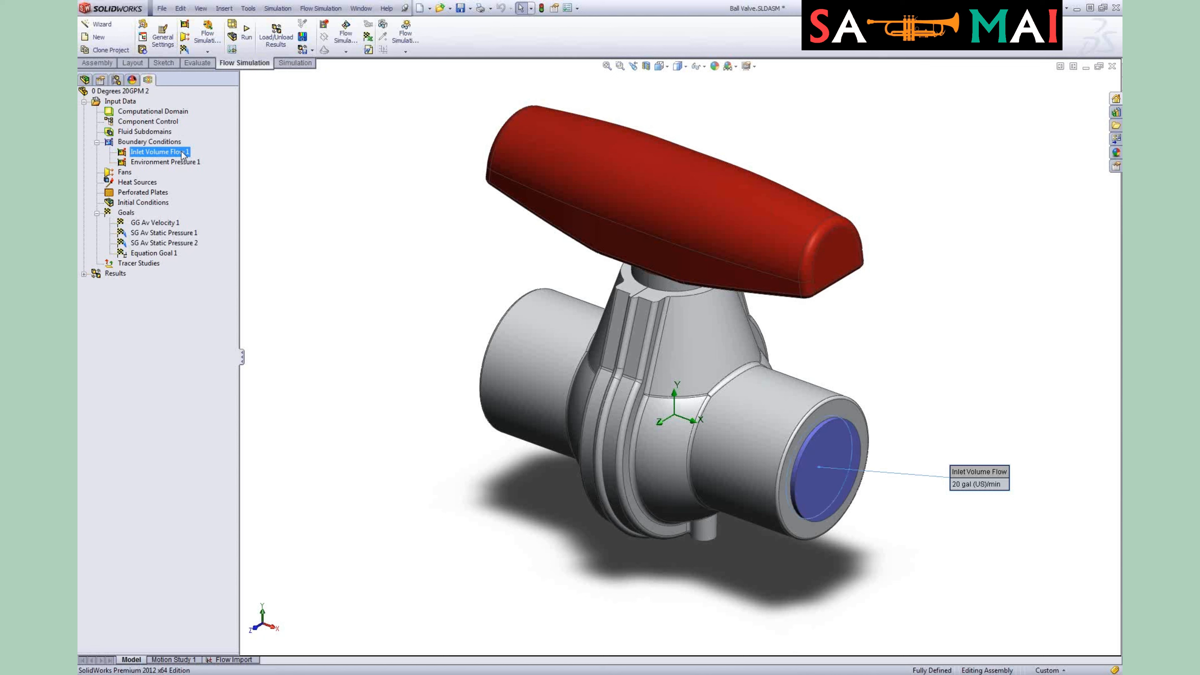
pyautogui.click(183, 163)
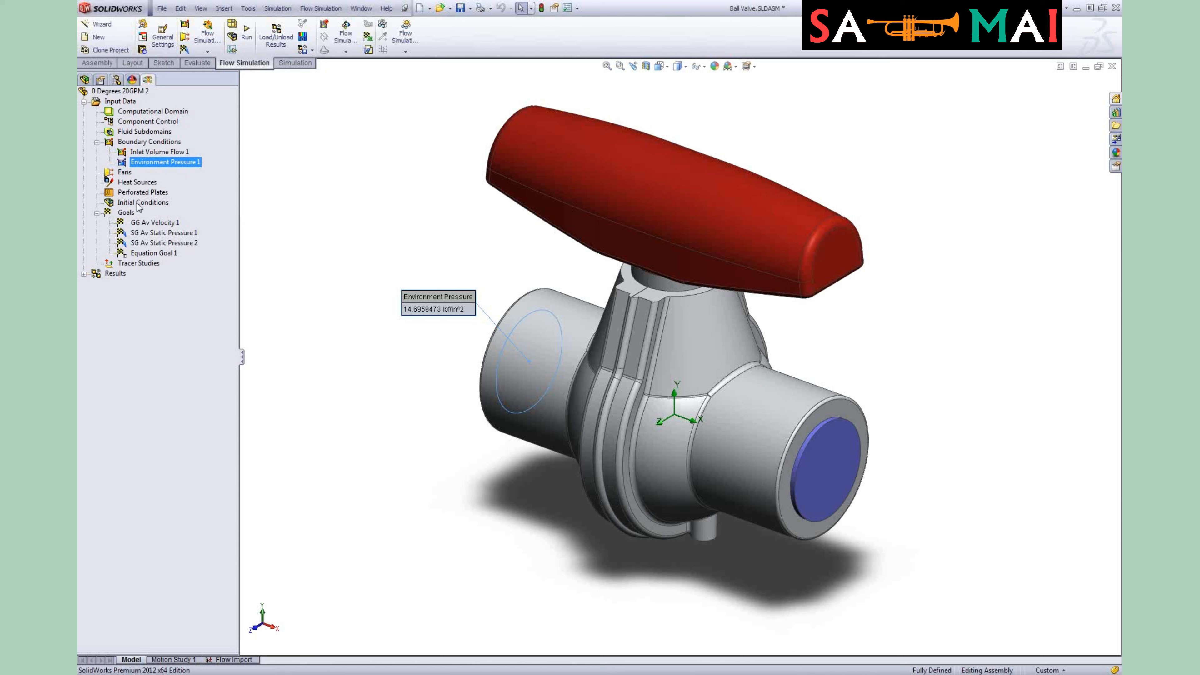
pyautogui.click(143, 152)
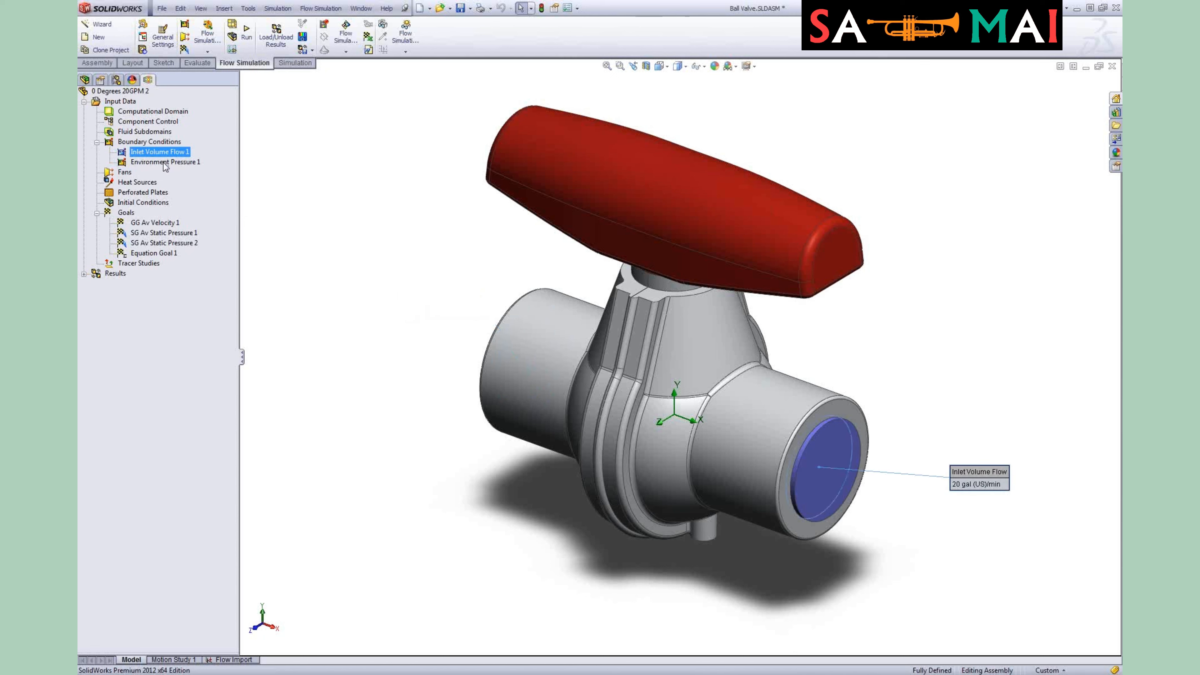
pyautogui.click(164, 163)
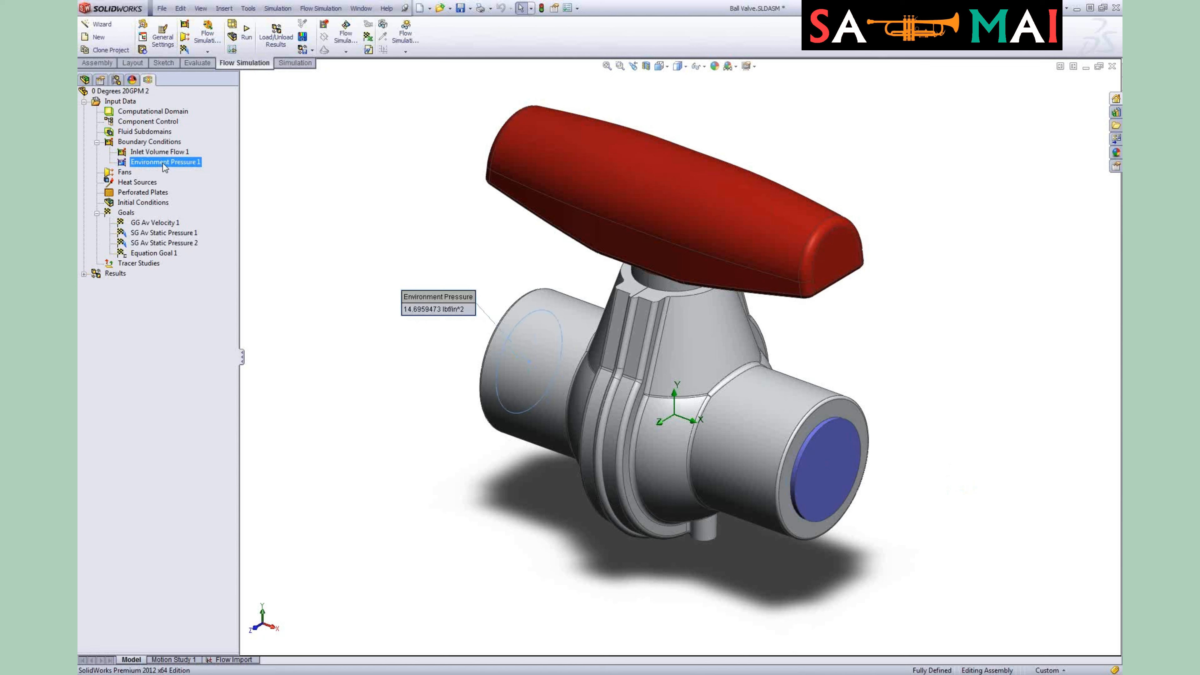
# Step: Open the GG Av Velocity 1 global goal definition and close it without changes
pyautogui.rightClick(149, 225)
pyautogui.click(207, 232)
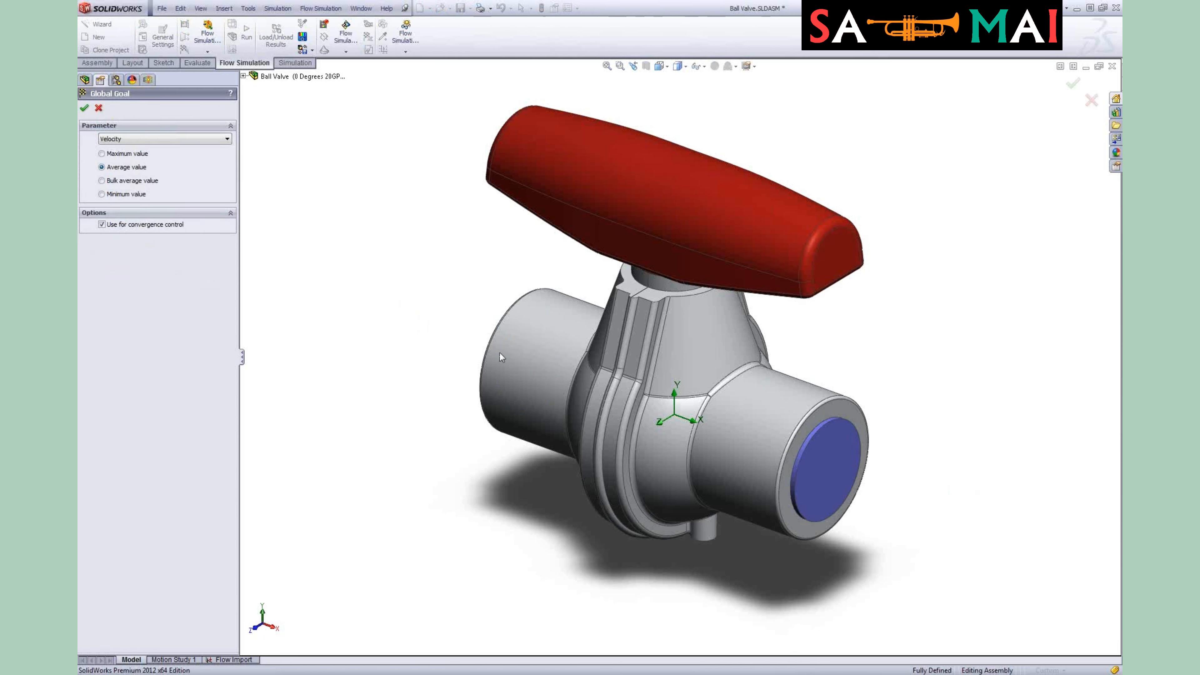
pyautogui.click(84, 108)
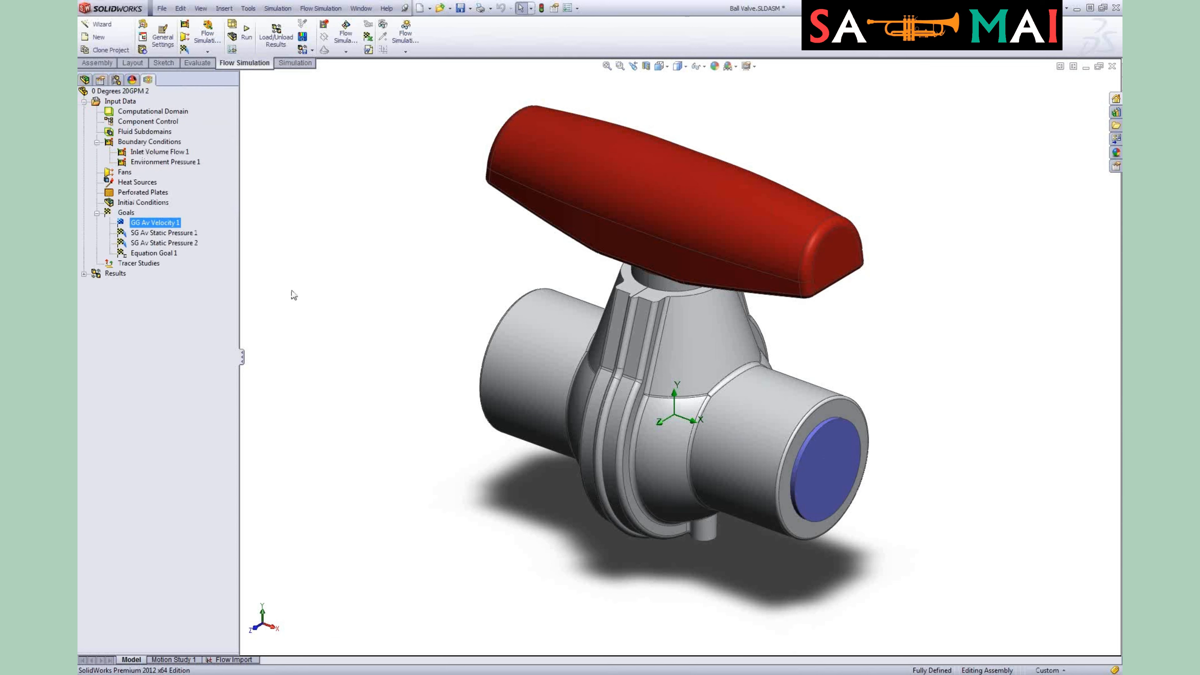
# Step: Highlight both static pressure surface goals and open the definition of Equation Goal 1
pyautogui.click(170, 234)
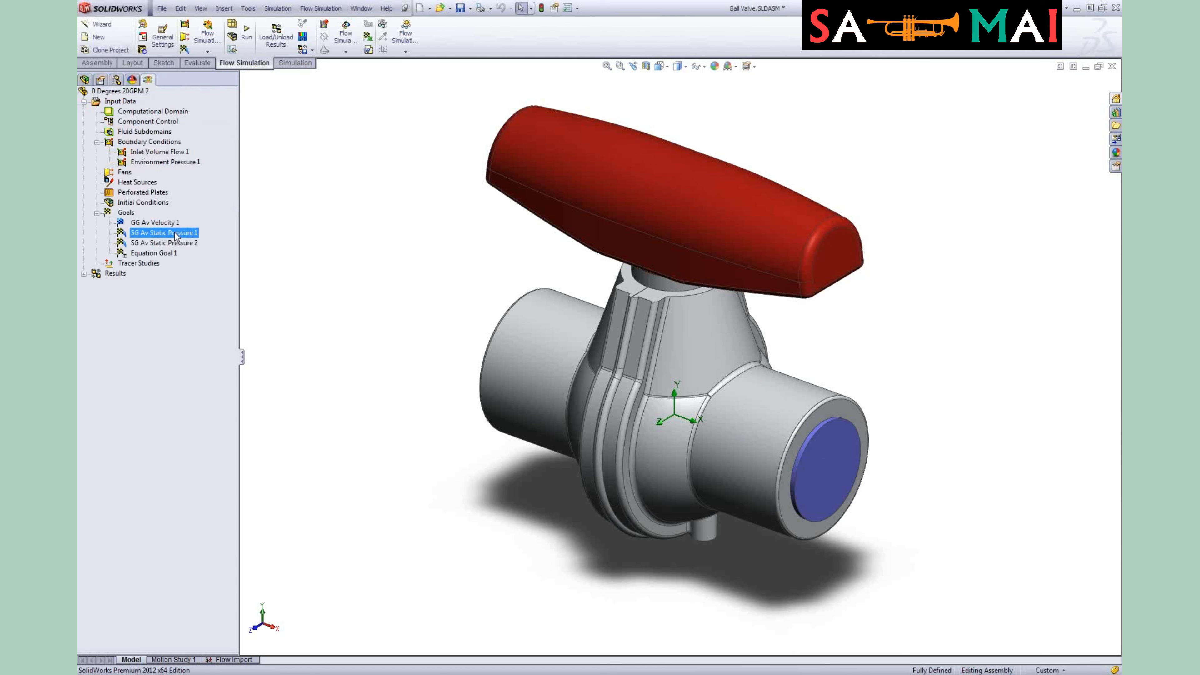
pyautogui.click(178, 242)
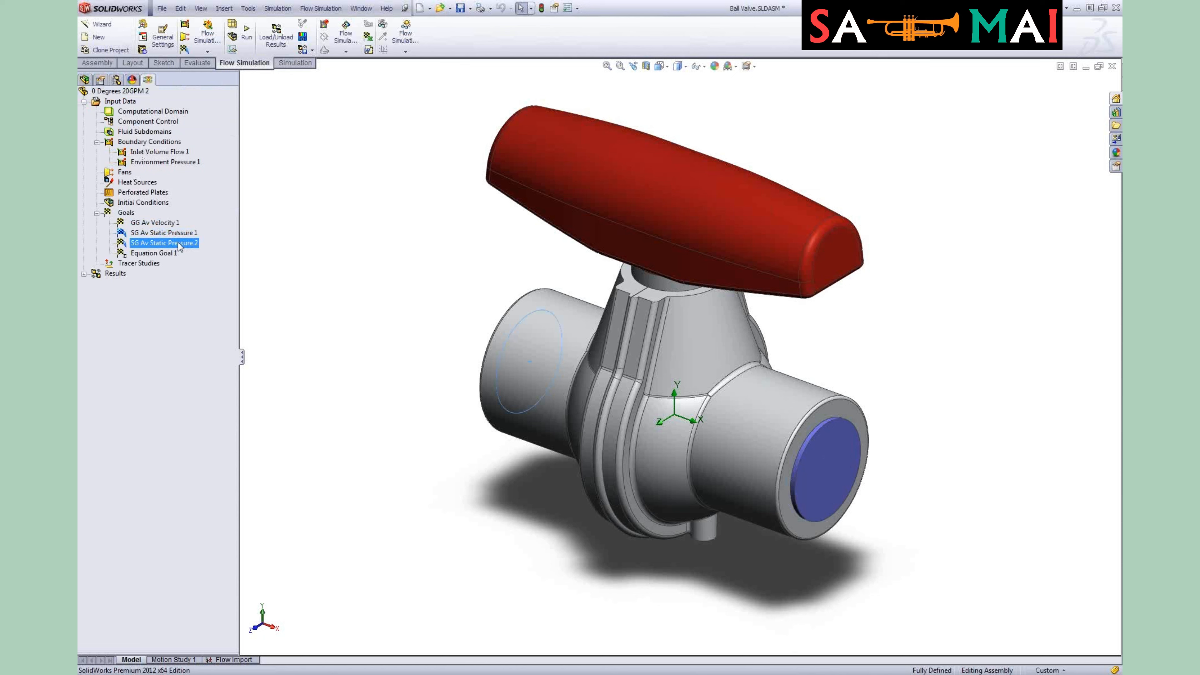
pyautogui.rightClick(166, 253)
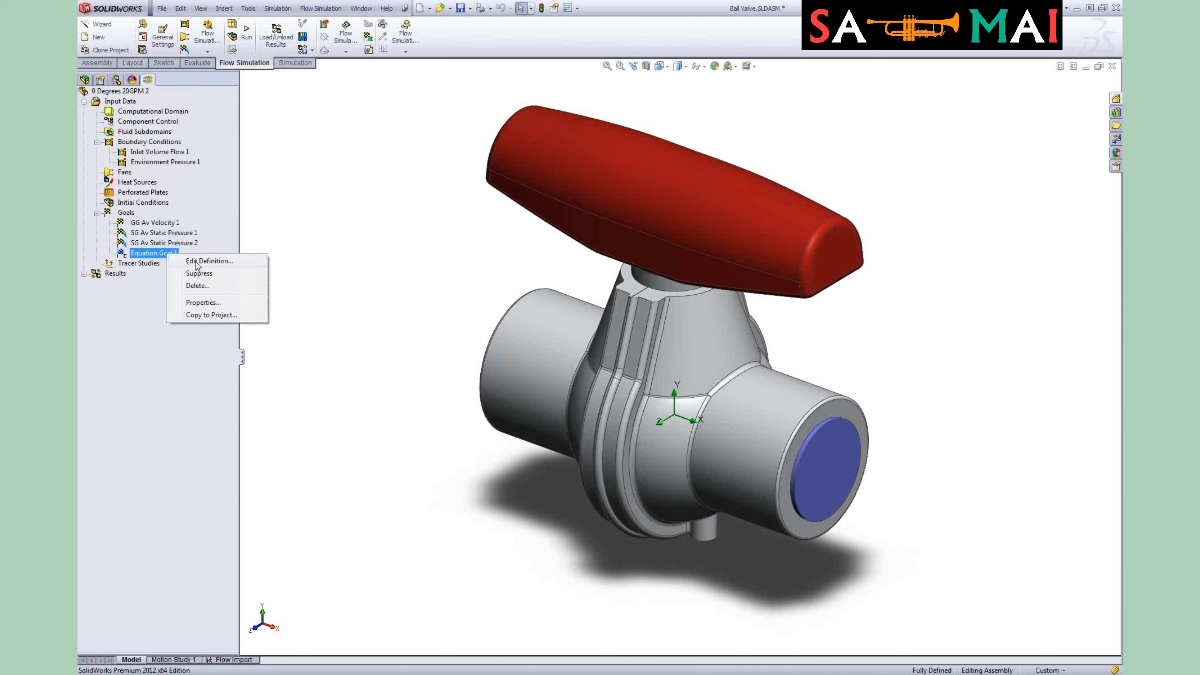
pyautogui.click(195, 261)
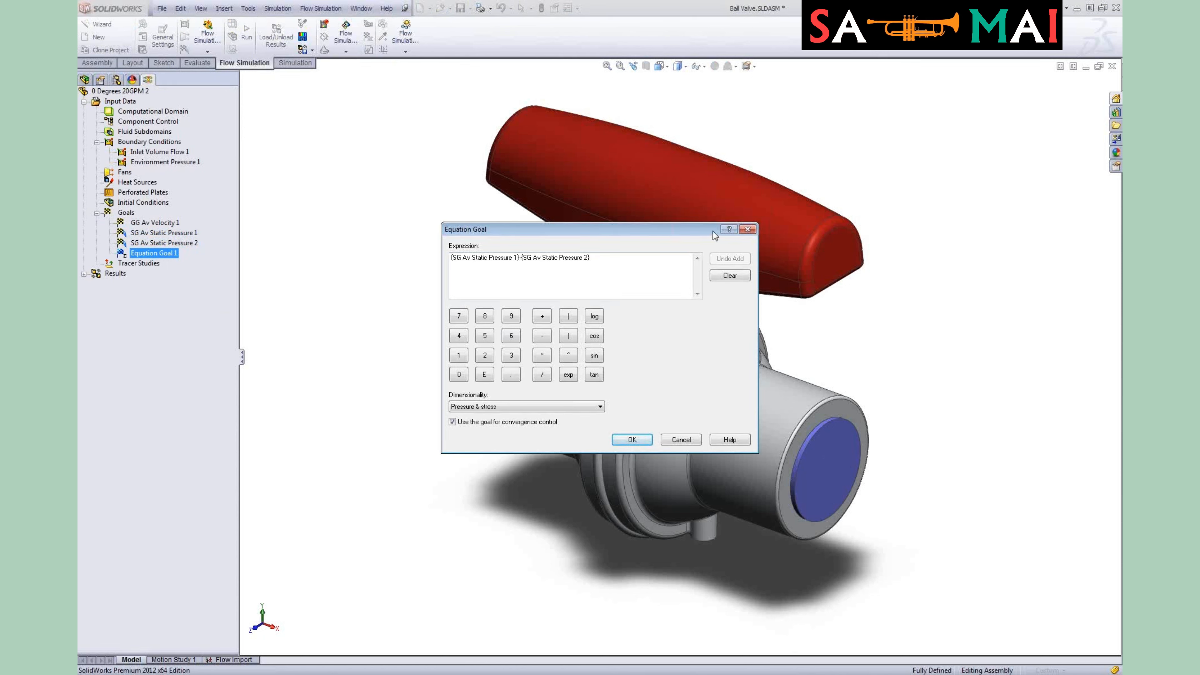
# Step: Close the equation goal and load the saved 4.fld results file into the project
pyautogui.click(747, 230)
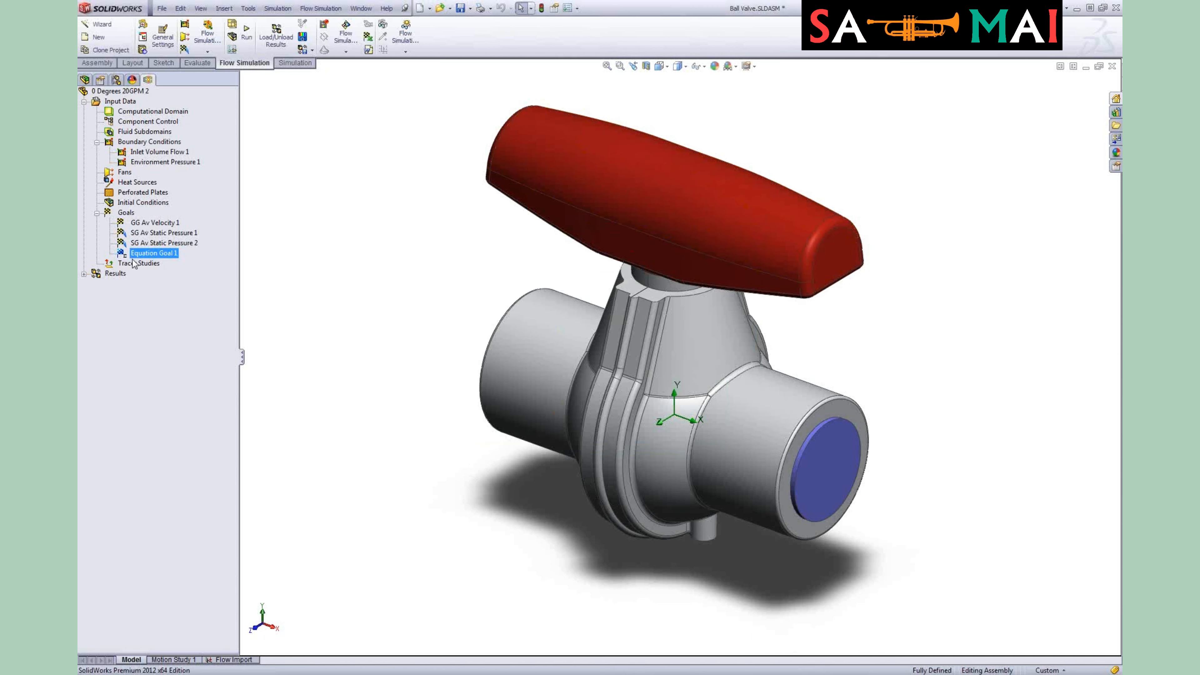
pyautogui.click(83, 273)
pyautogui.rightClick(105, 275)
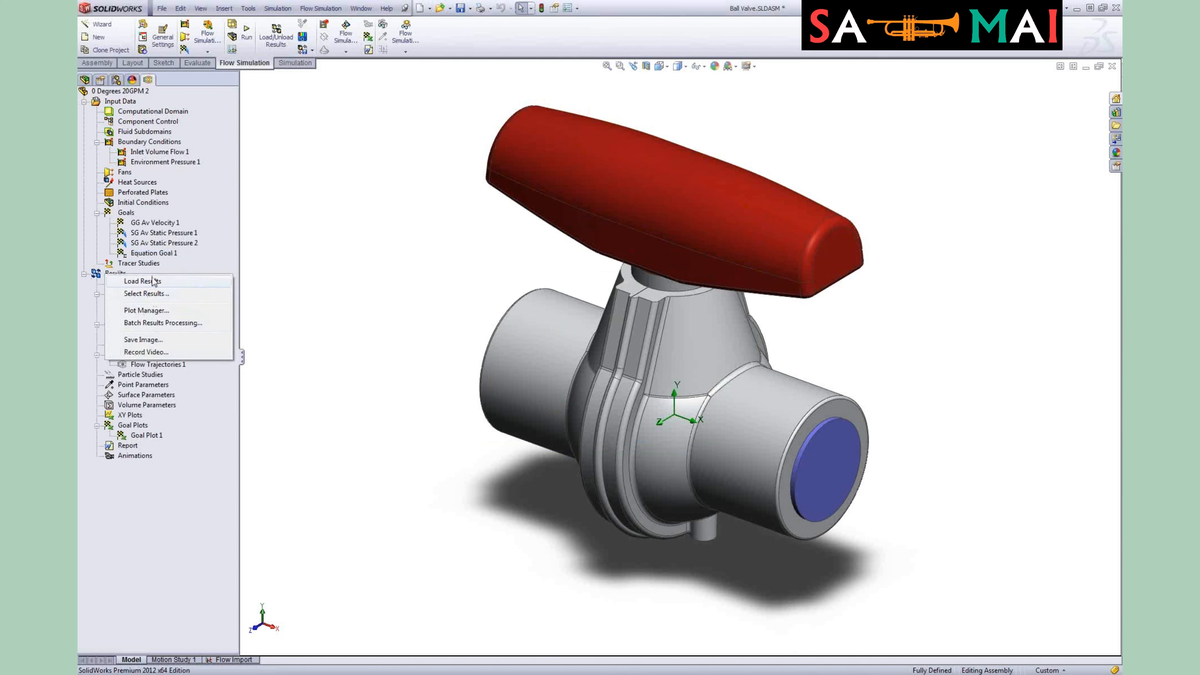
pyautogui.click(142, 282)
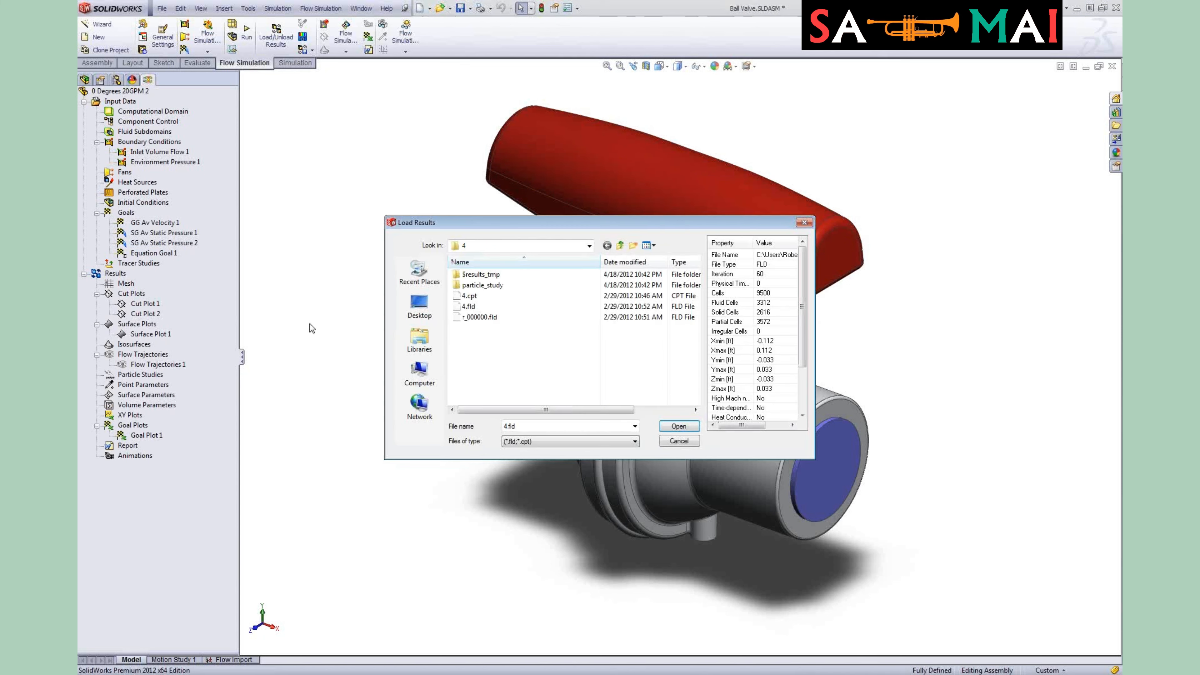
pyautogui.click(689, 427)
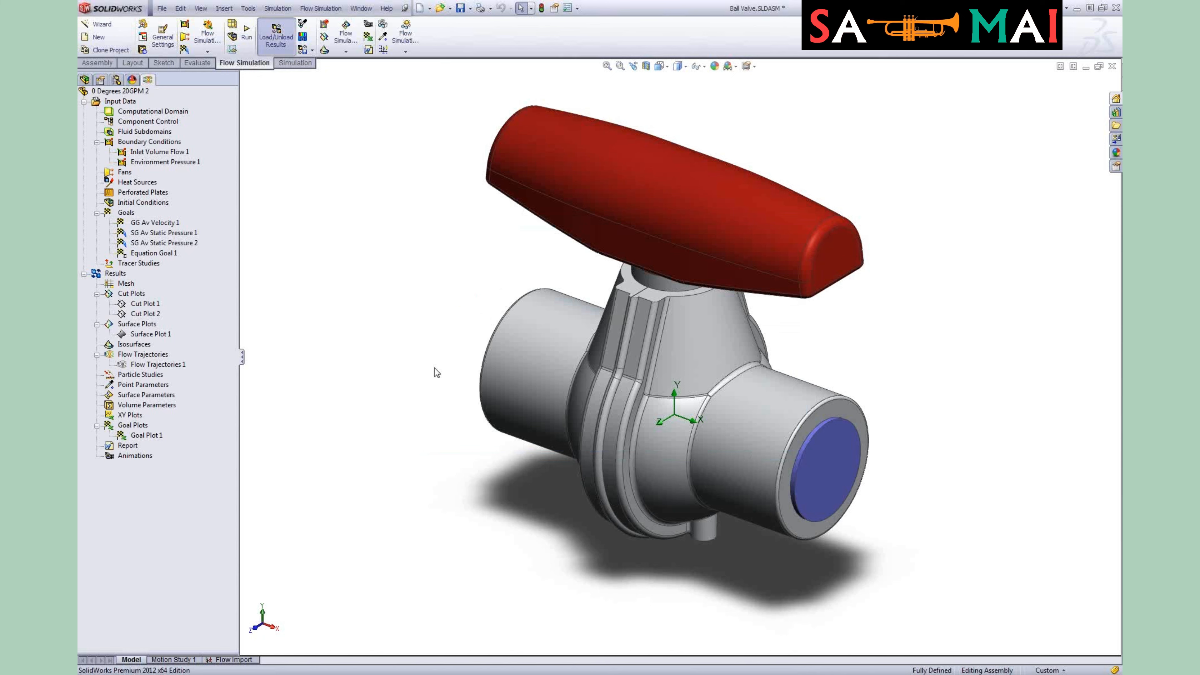
# Step: Apply a section view of the valve assembly cut along Plane2
pyautogui.click(646, 66)
pyautogui.click(120, 175)
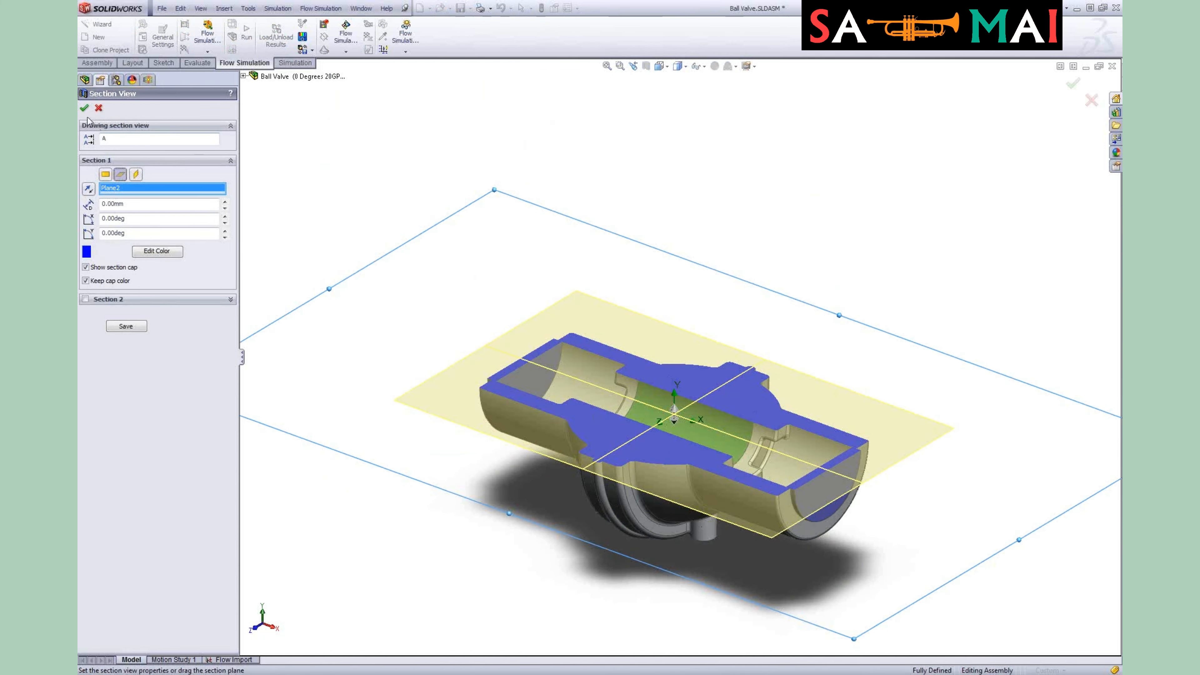
pyautogui.click(84, 108)
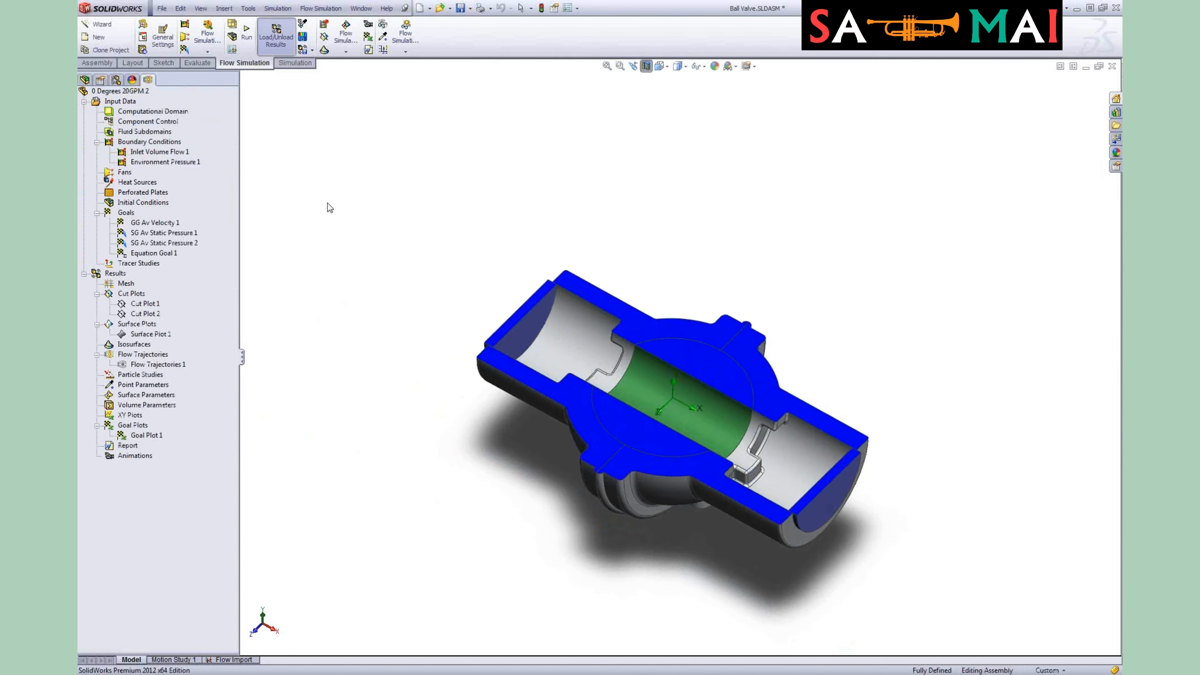
# Step: Hide the global coordinate system from the project's context menu
pyautogui.rightClick(113, 101)
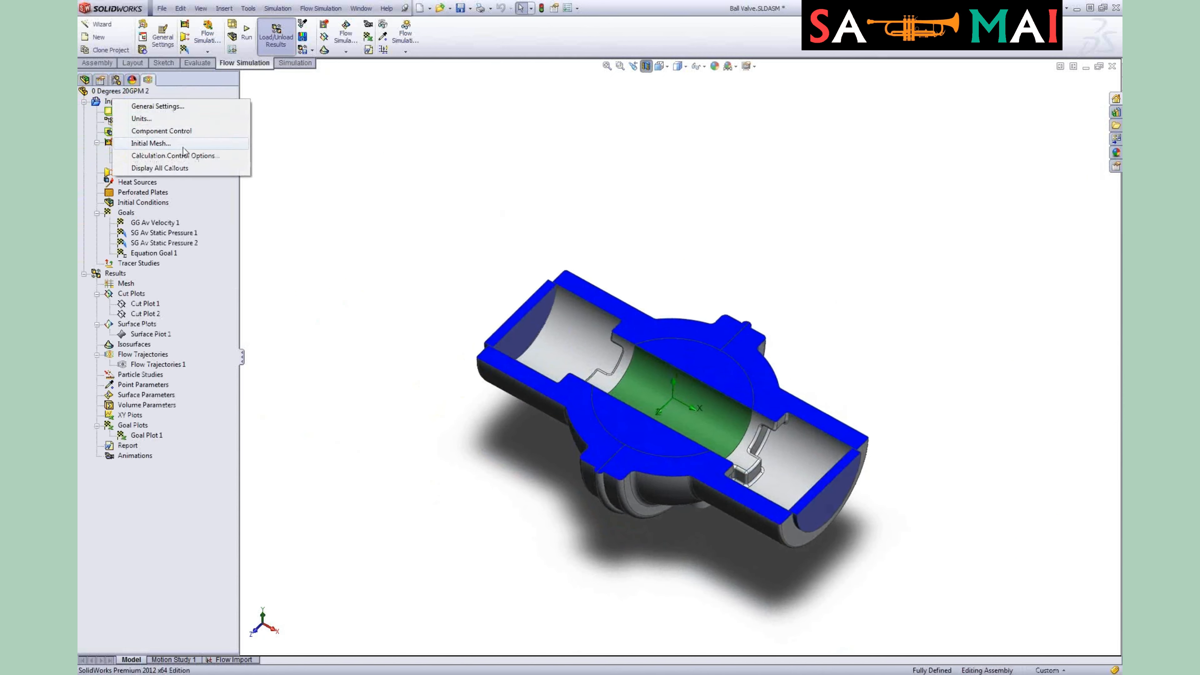
pyautogui.click(184, 98)
pyautogui.rightClick(131, 95)
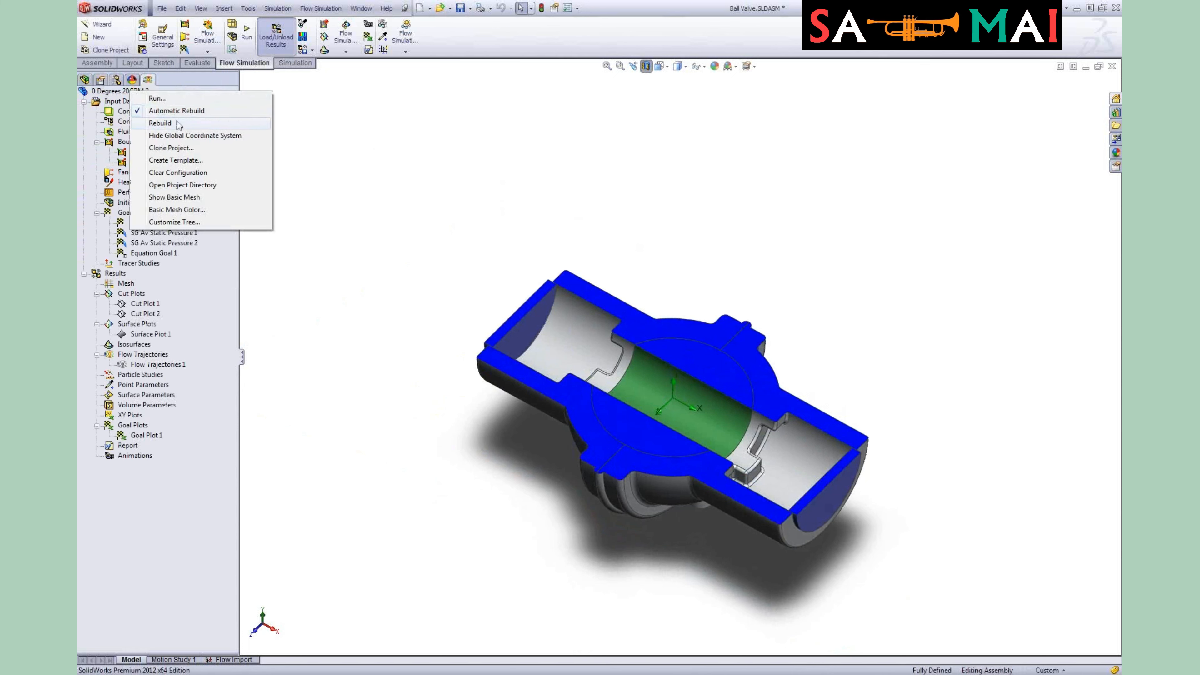
pyautogui.click(367, 177)
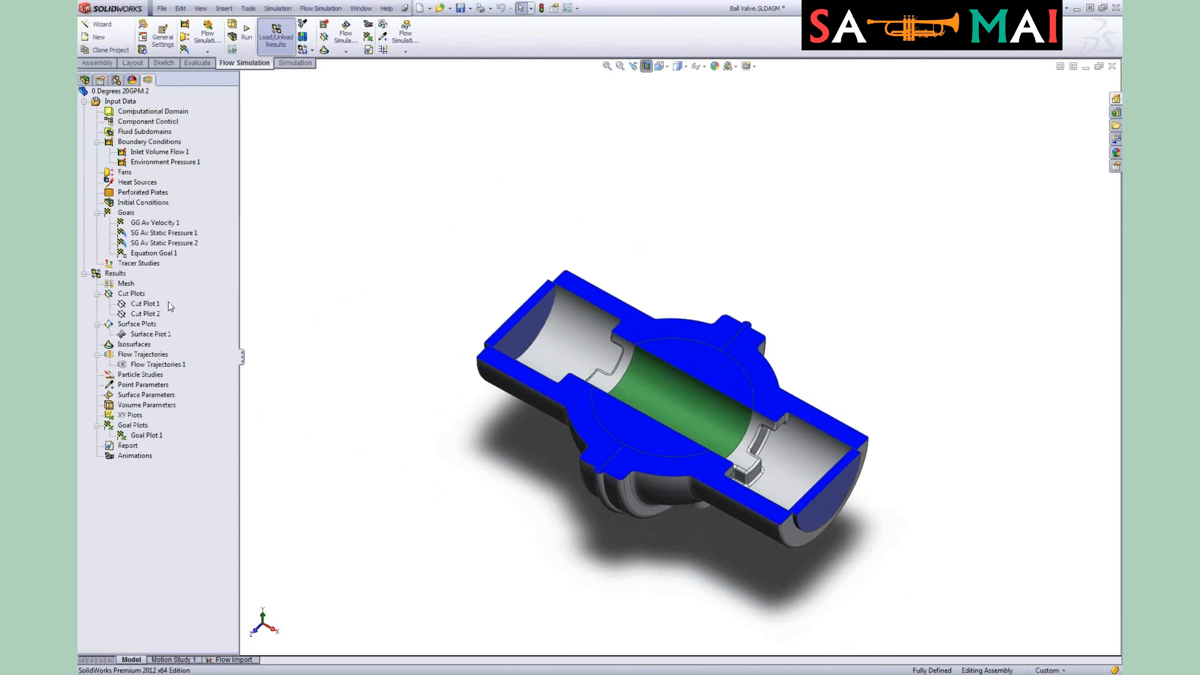
# Step: Show Cut Plot 1 and switch the model to a front view
pyautogui.rightClick(153, 306)
pyautogui.click(218, 333)
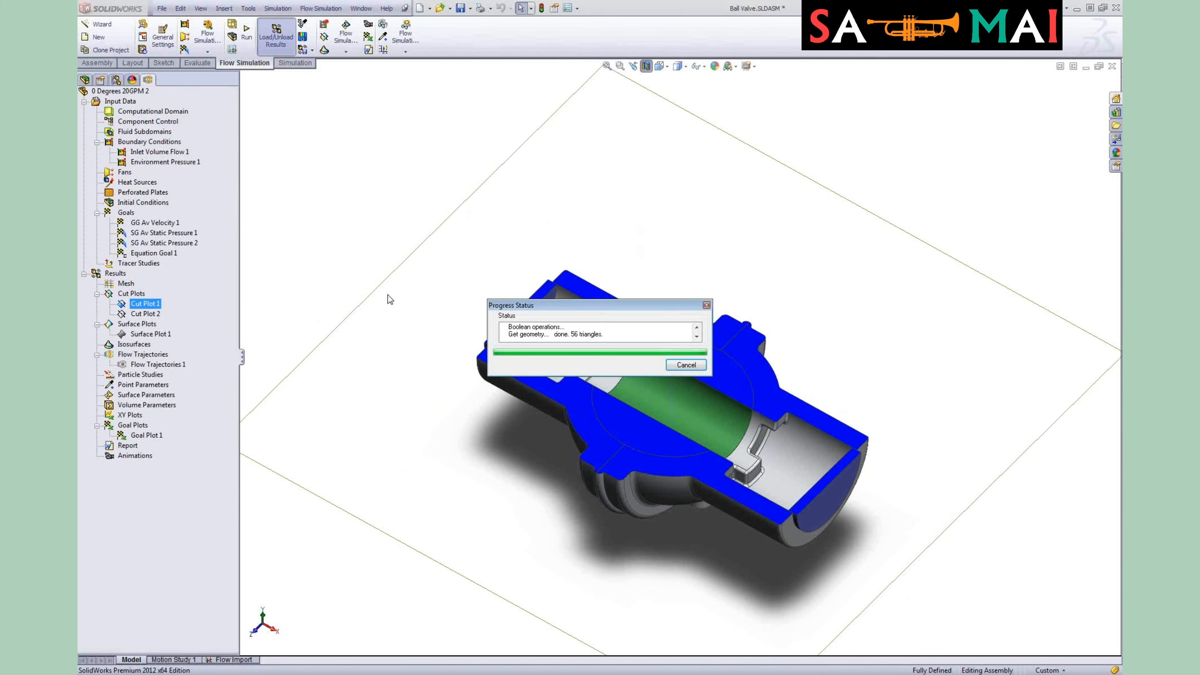
pyautogui.click(391, 228)
pyautogui.moveTo(422, 237); pyautogui.dragTo(442, 381, button='middle')
pyautogui.click(668, 70)
pyautogui.click(673, 99)
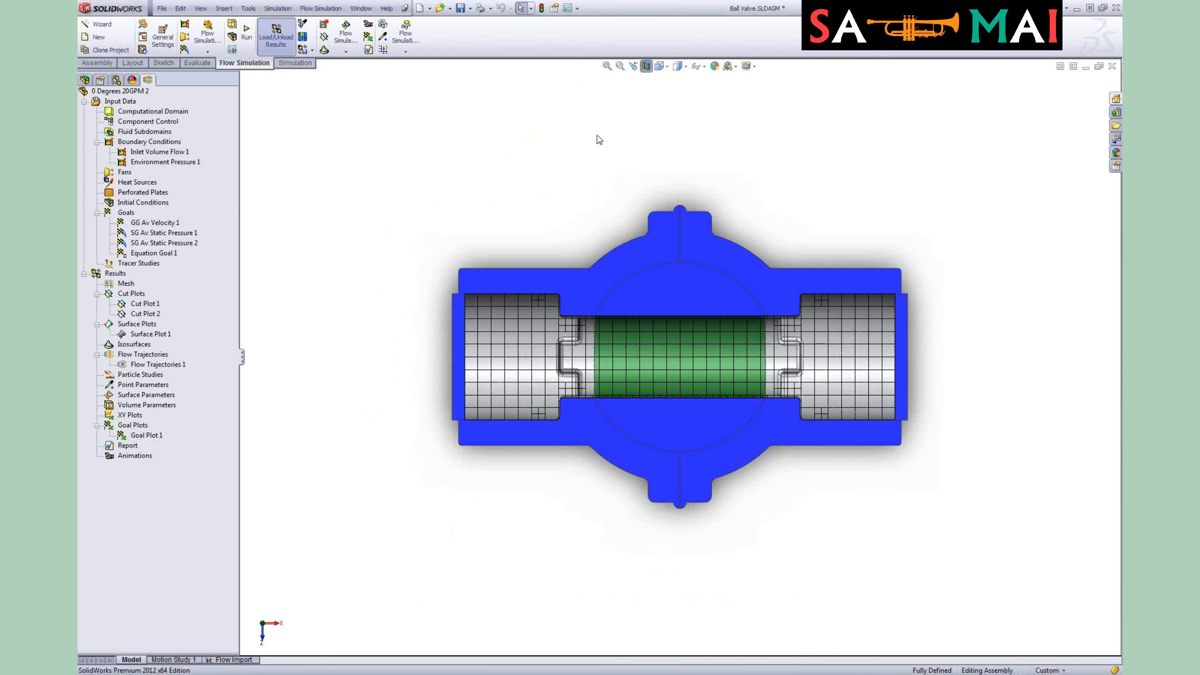
# Step: Hide Cut Plot 1 and display Cut Plot 2 instead
pyautogui.scroll(-3, 586, 332)
pyautogui.scroll(-1, 586, 333)
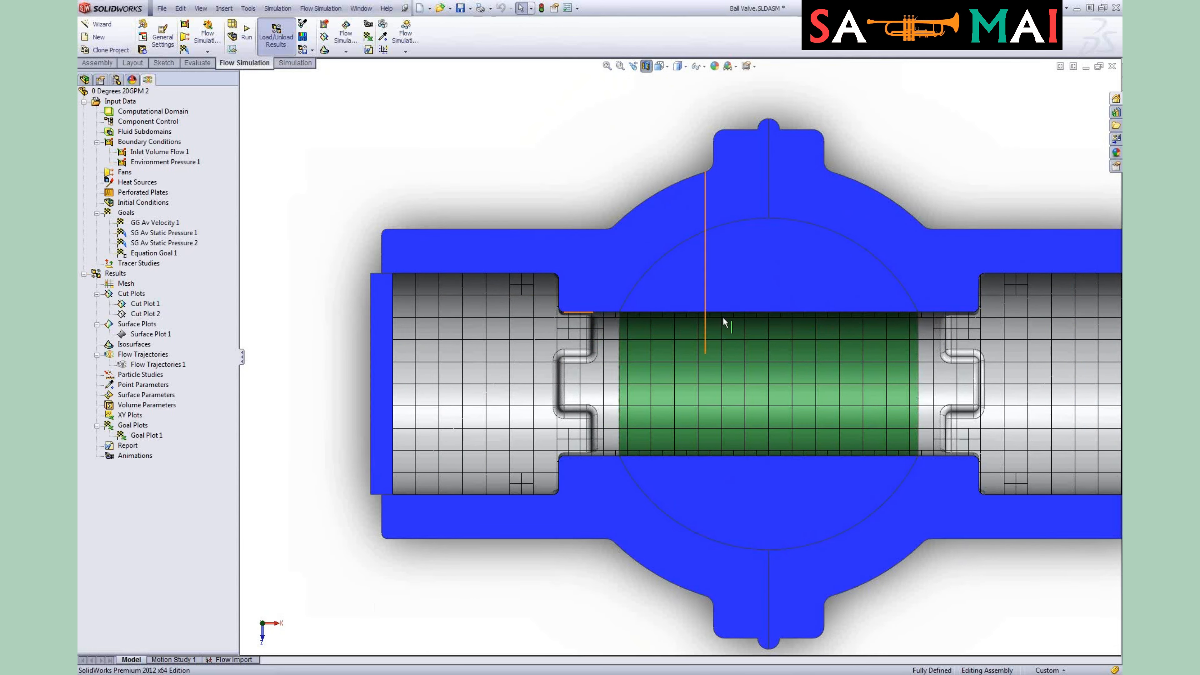
pyautogui.scroll(2, 980, 402)
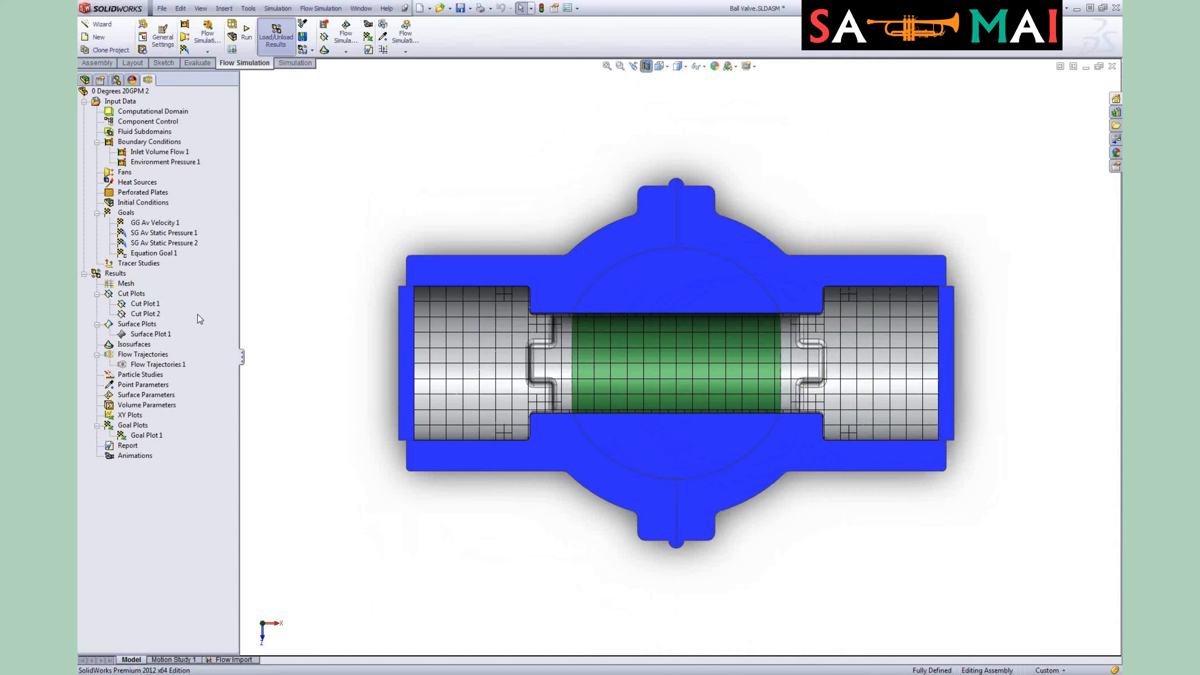
pyautogui.rightClick(160, 312)
pyautogui.click(181, 336)
pyautogui.rightClick(173, 315)
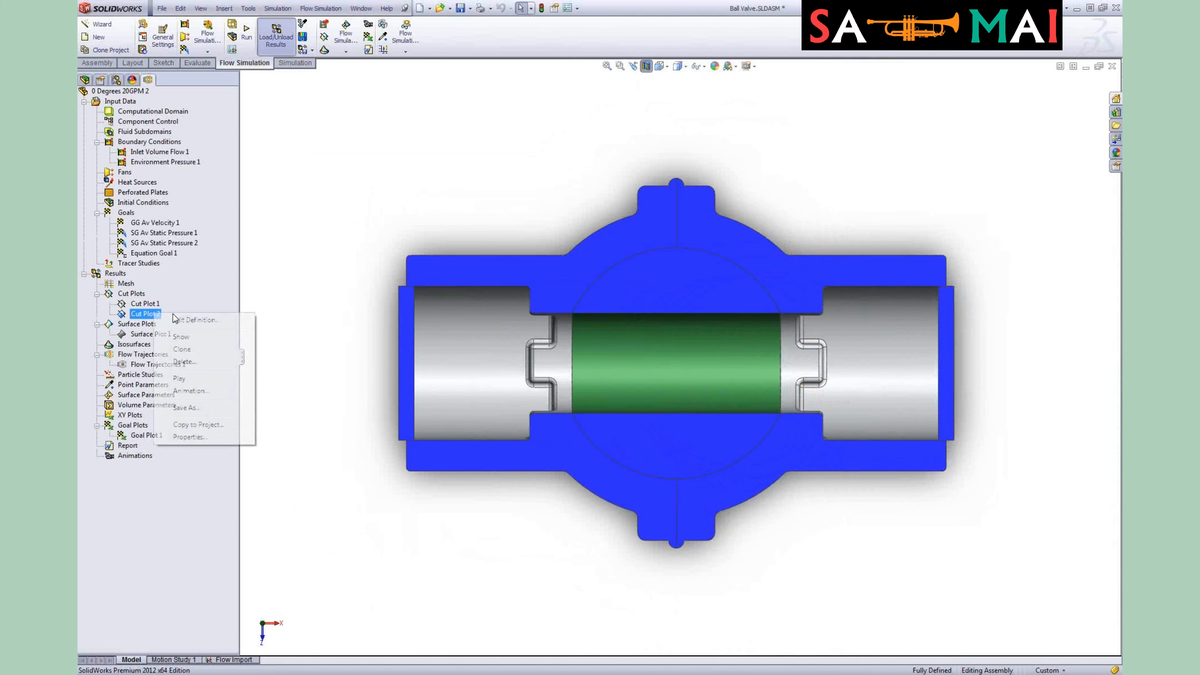
pyautogui.click(186, 335)
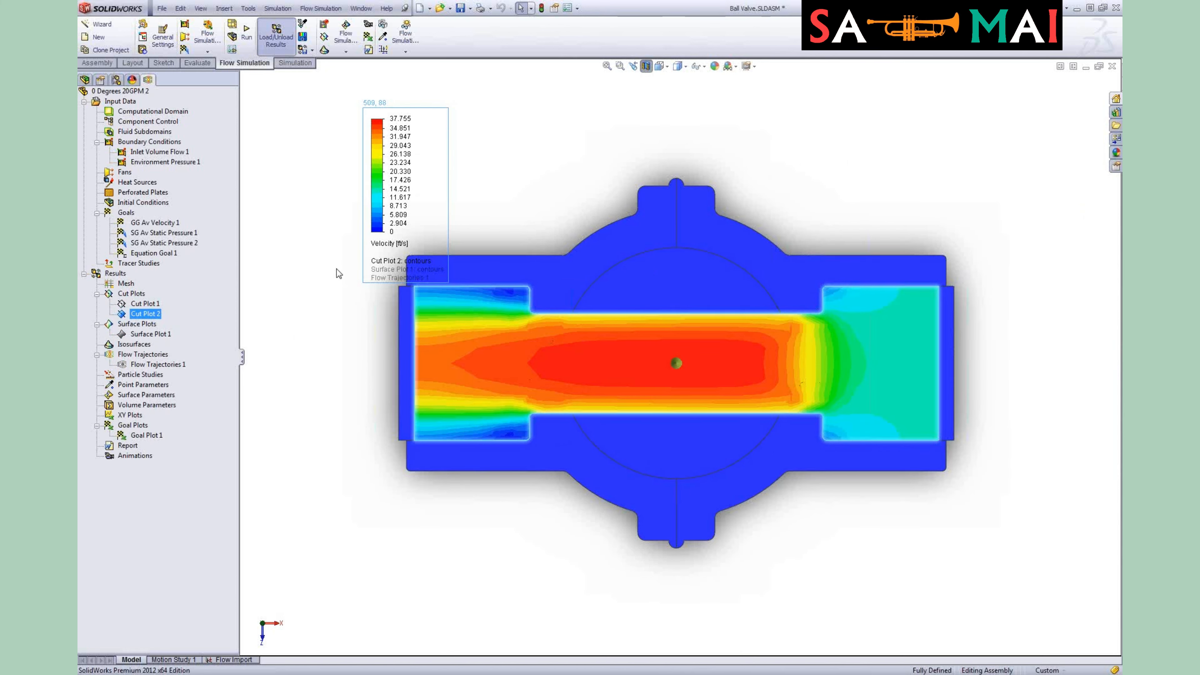
# Step: Move the plot legend aside and switch Cut Plot 2's displayed parameter to Pressure
pyautogui.moveTo(377, 170); pyautogui.dragTo(301, 158)
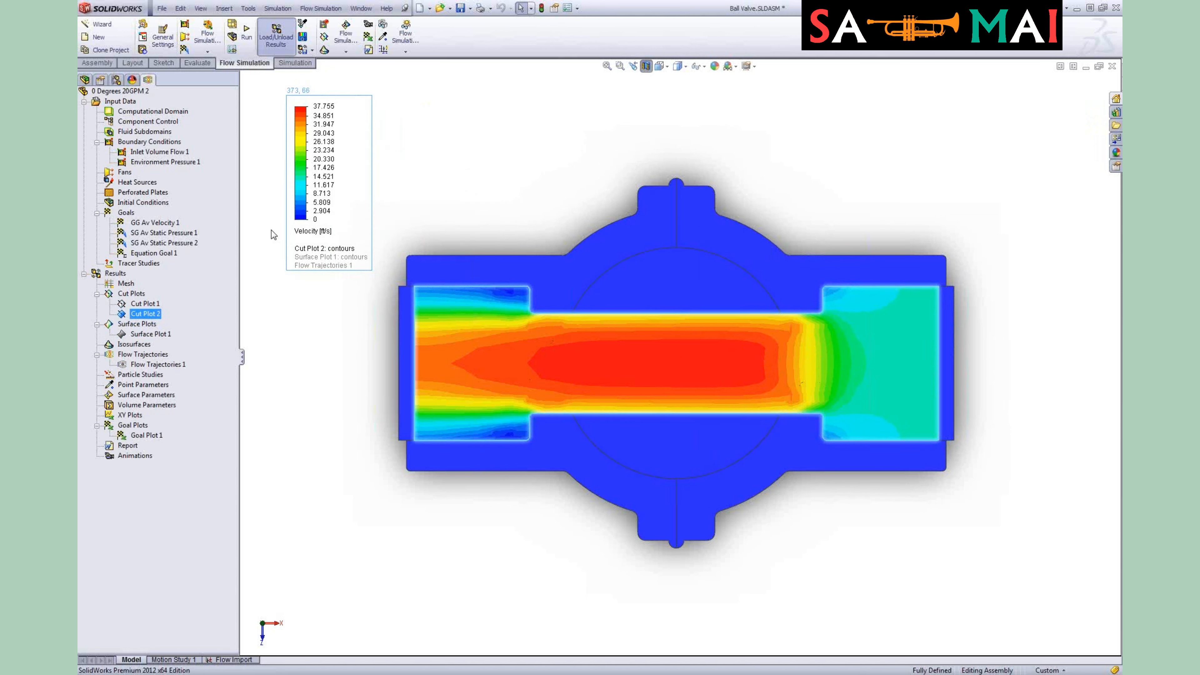
pyautogui.click(312, 231)
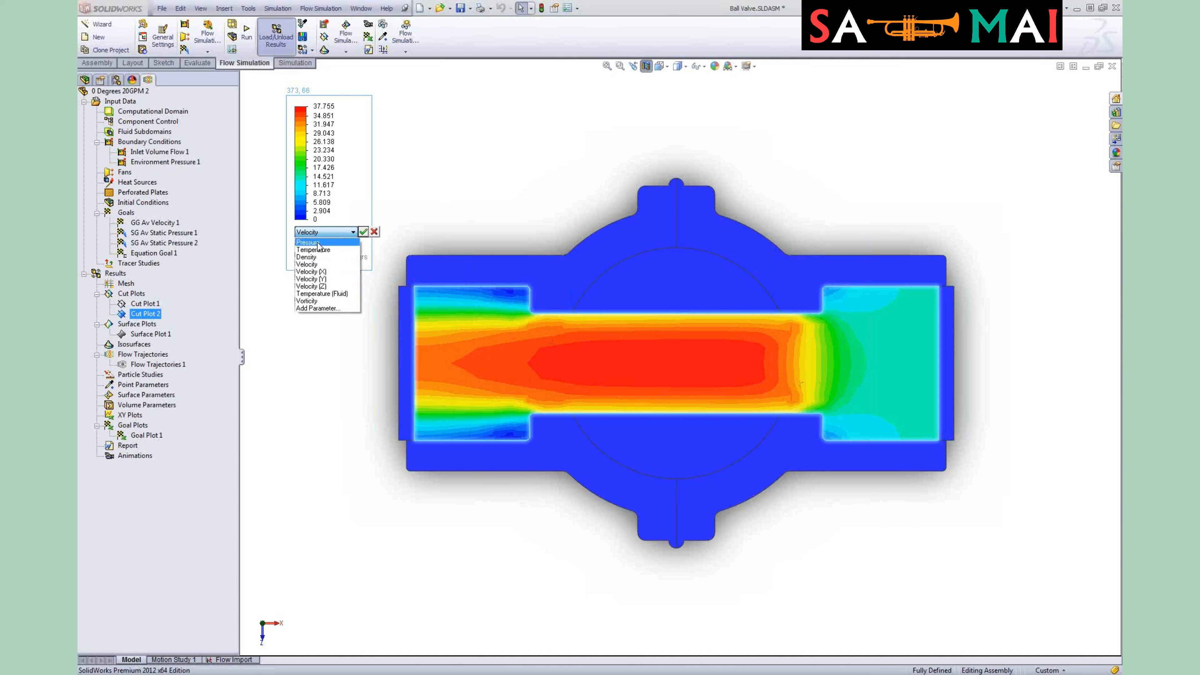
pyautogui.click(316, 242)
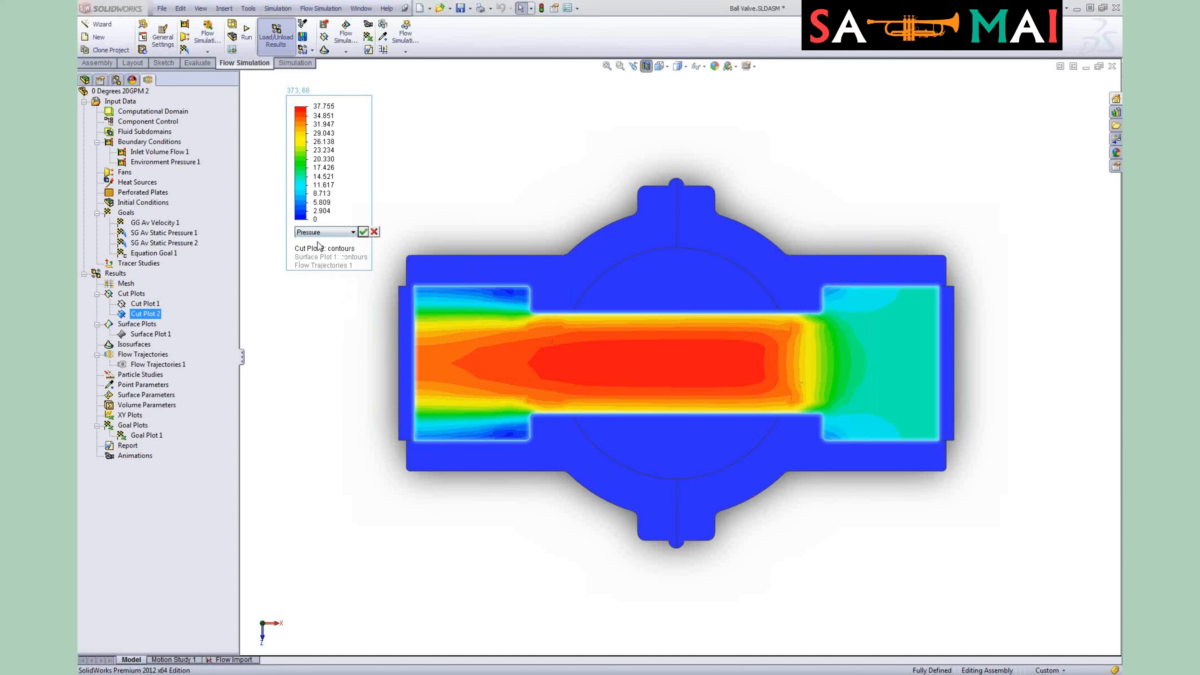
pyautogui.click(363, 232)
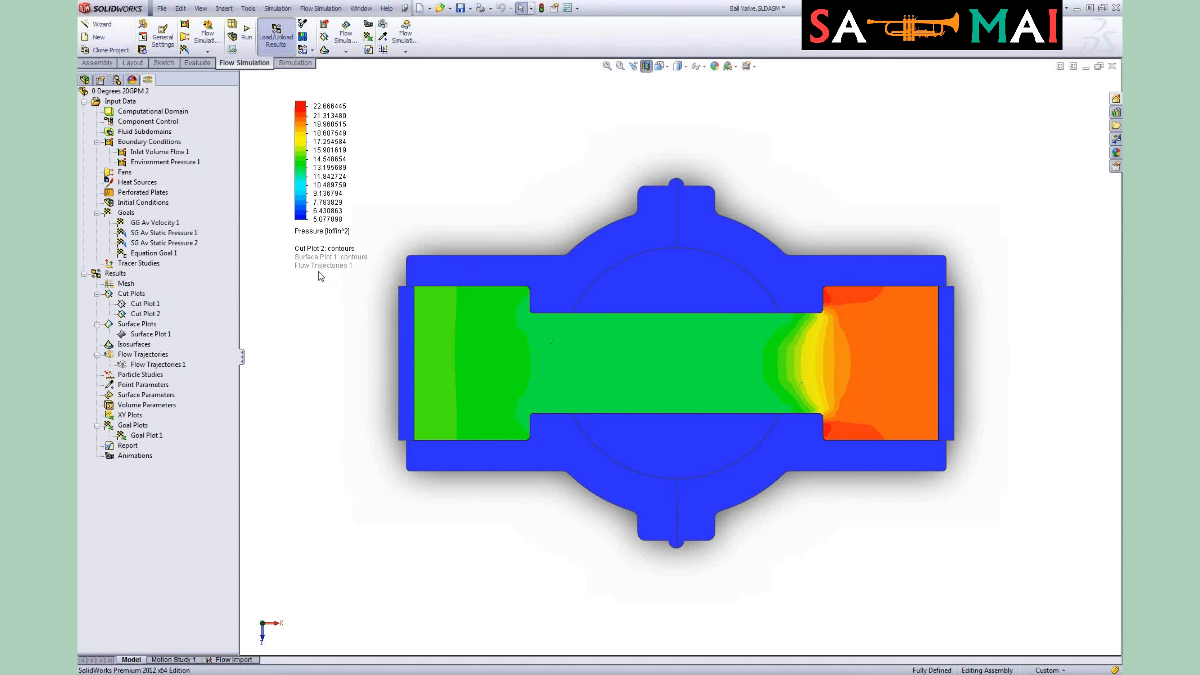
# Step: Switch Cut Plot 2's displayed parameter to Temperature
pyautogui.click(313, 233)
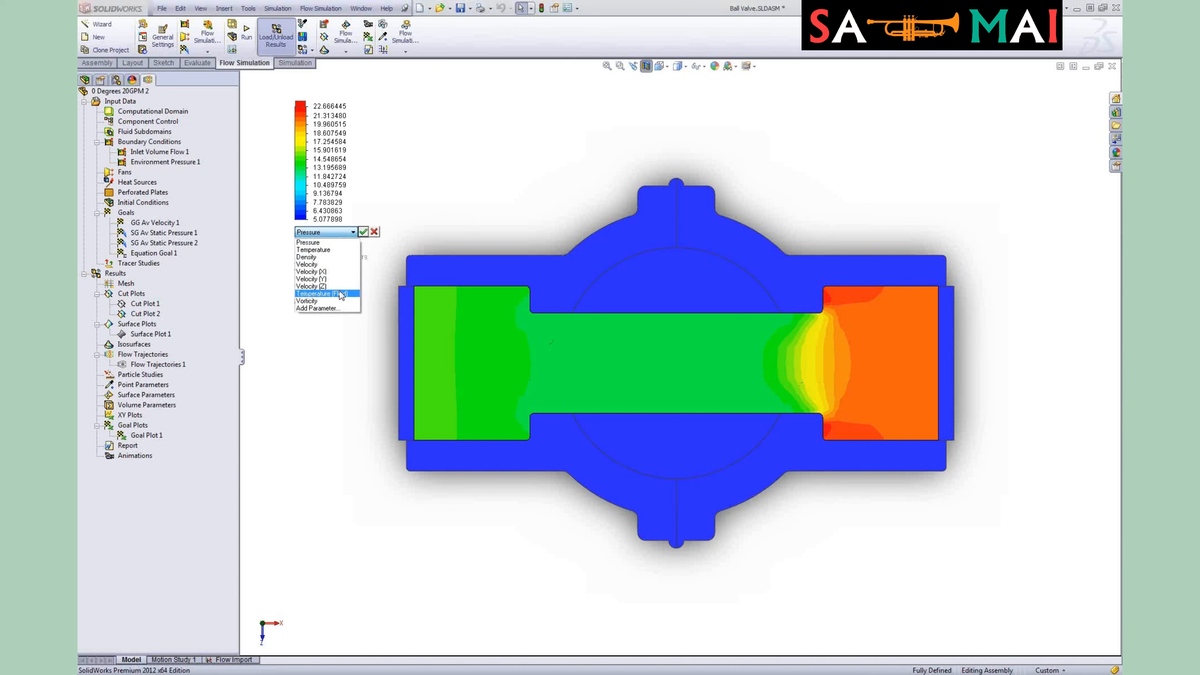
pyautogui.click(326, 250)
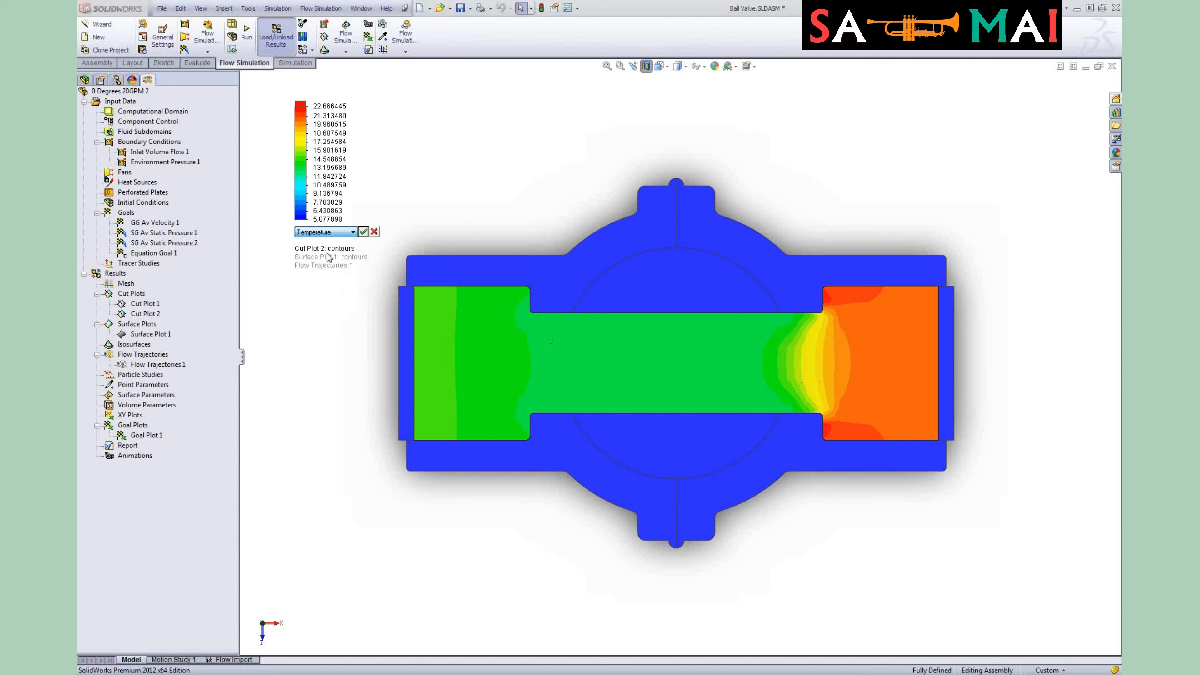
pyautogui.click(363, 232)
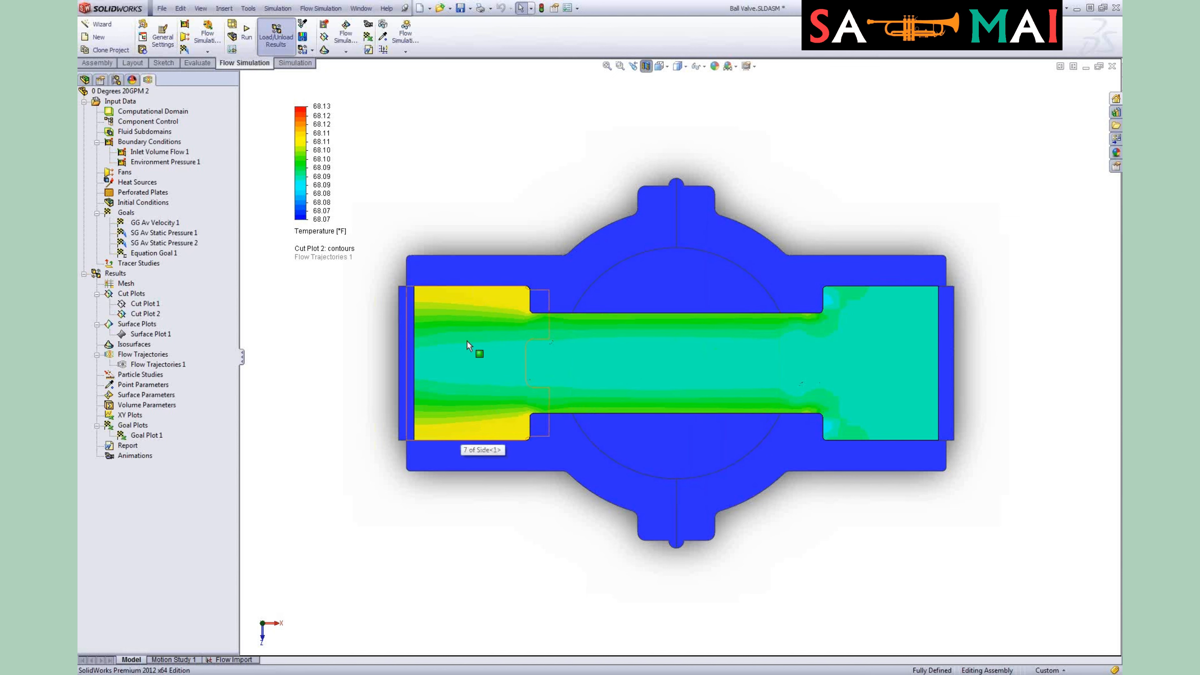
# Step: Switch Cut Plot 2's displayed parameter back to Pressure
pyautogui.click(329, 236)
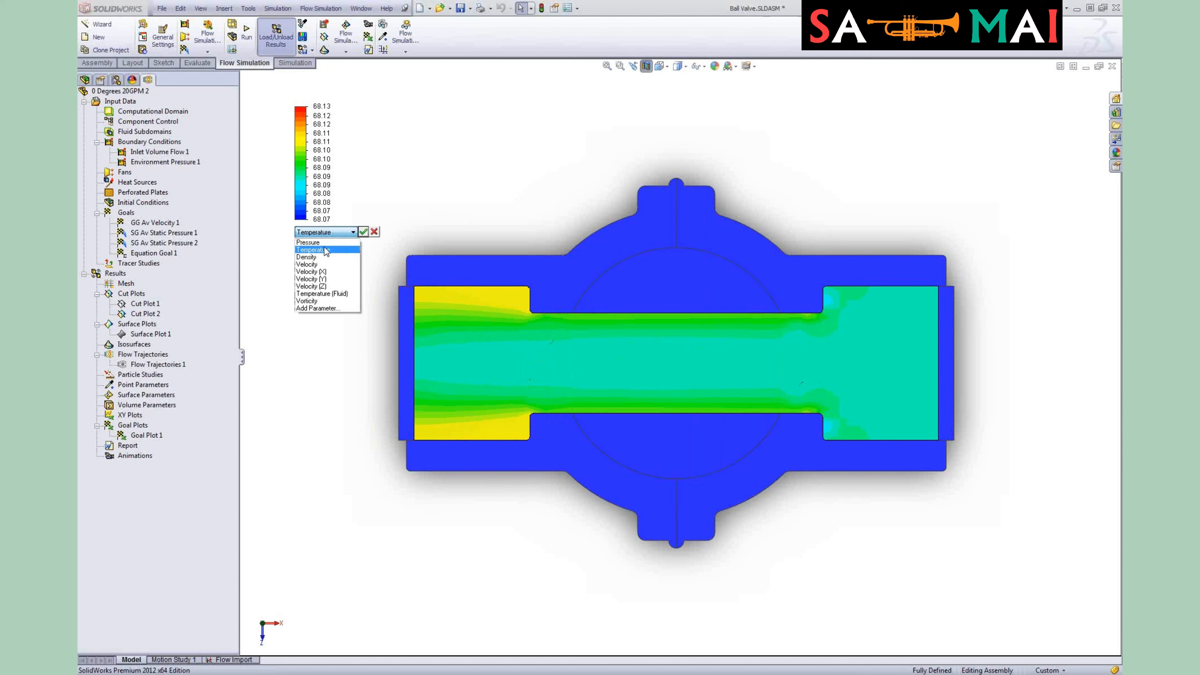
pyautogui.click(312, 240)
pyautogui.click(365, 233)
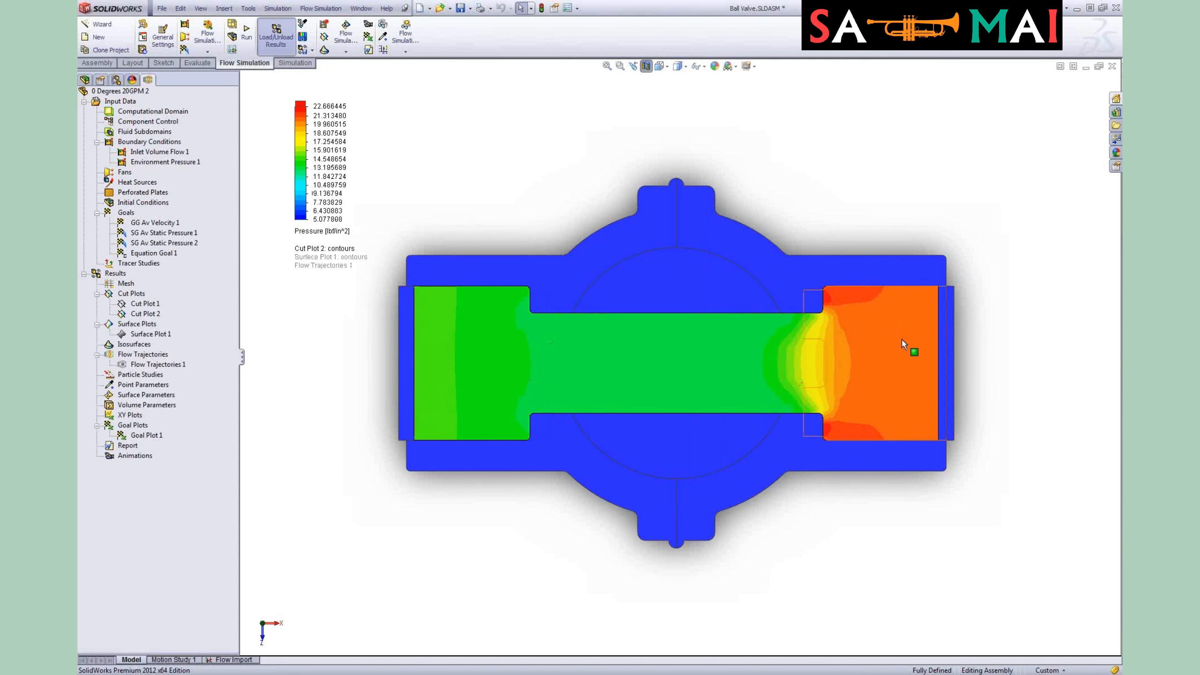
# Step: Switch Cut Plot 2's displayed parameter to Velocity
pyautogui.click(322, 230)
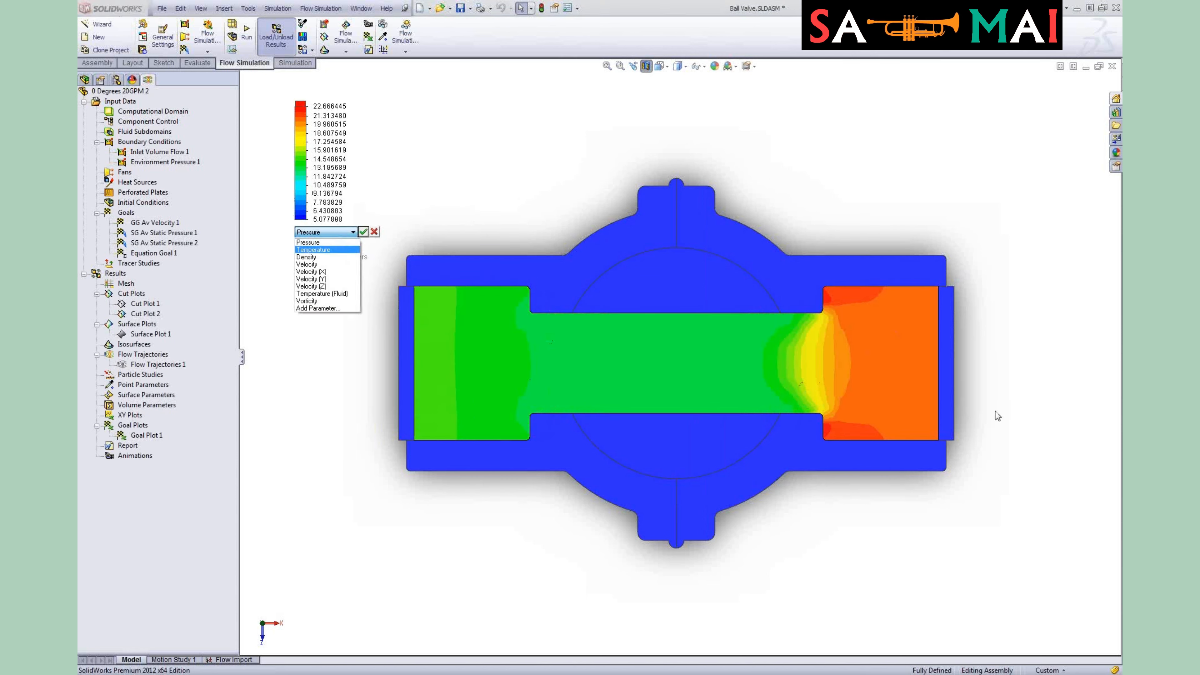
pyautogui.press('Down')
pyautogui.press('Down')
pyautogui.press('Down')
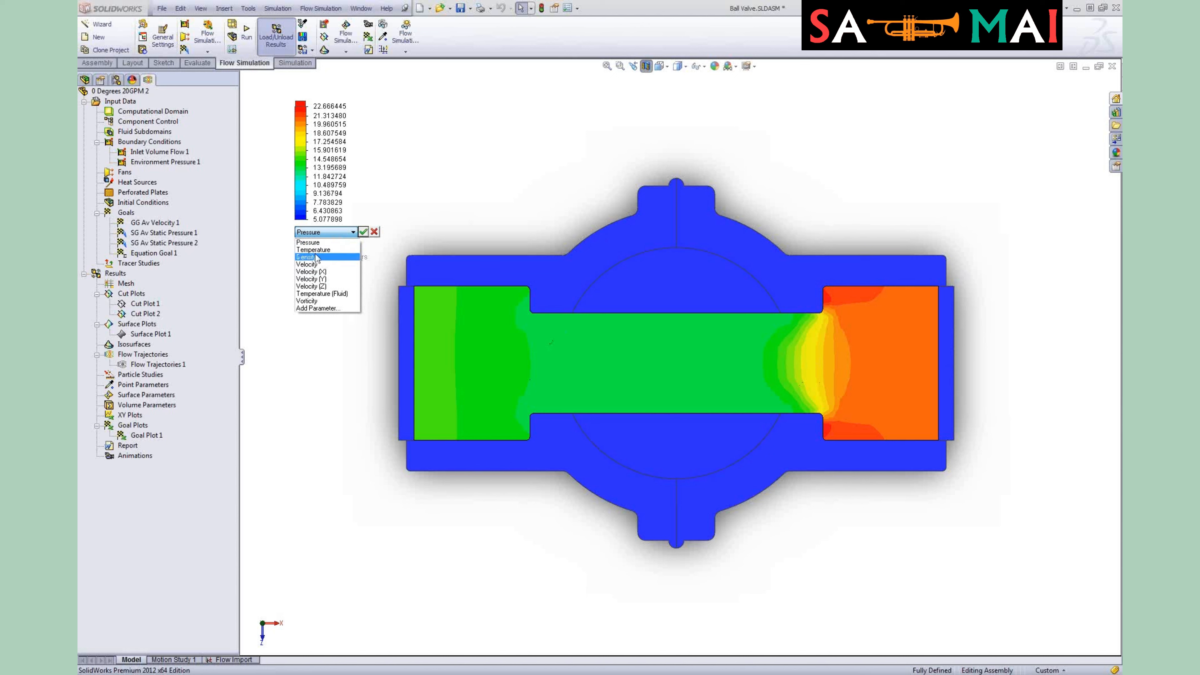
pyautogui.click(315, 264)
pyautogui.click(365, 233)
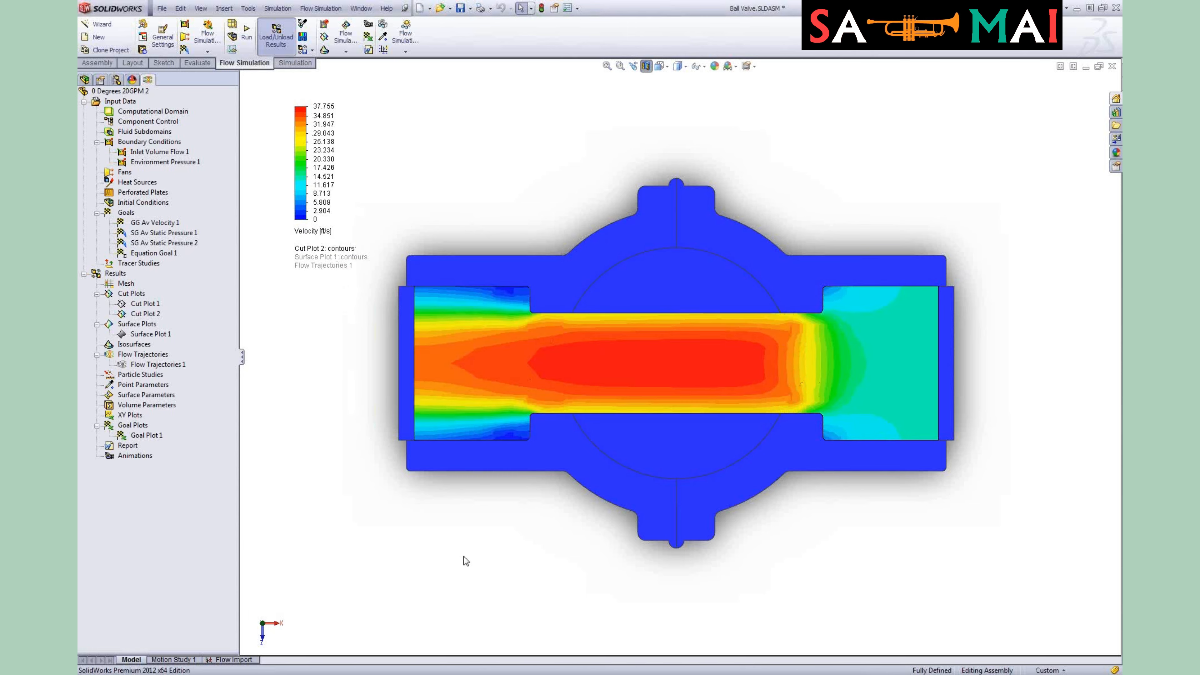
# Step: Hide Cut Plot 2
pyautogui.moveTo(486, 532); pyautogui.dragTo(455, 377, button='middle')
pyautogui.keyDown('ctrl'); pyautogui.moveTo(703, 649); pyautogui.dragTo(698, 590, button='middle'); pyautogui.keyUp('ctrl')
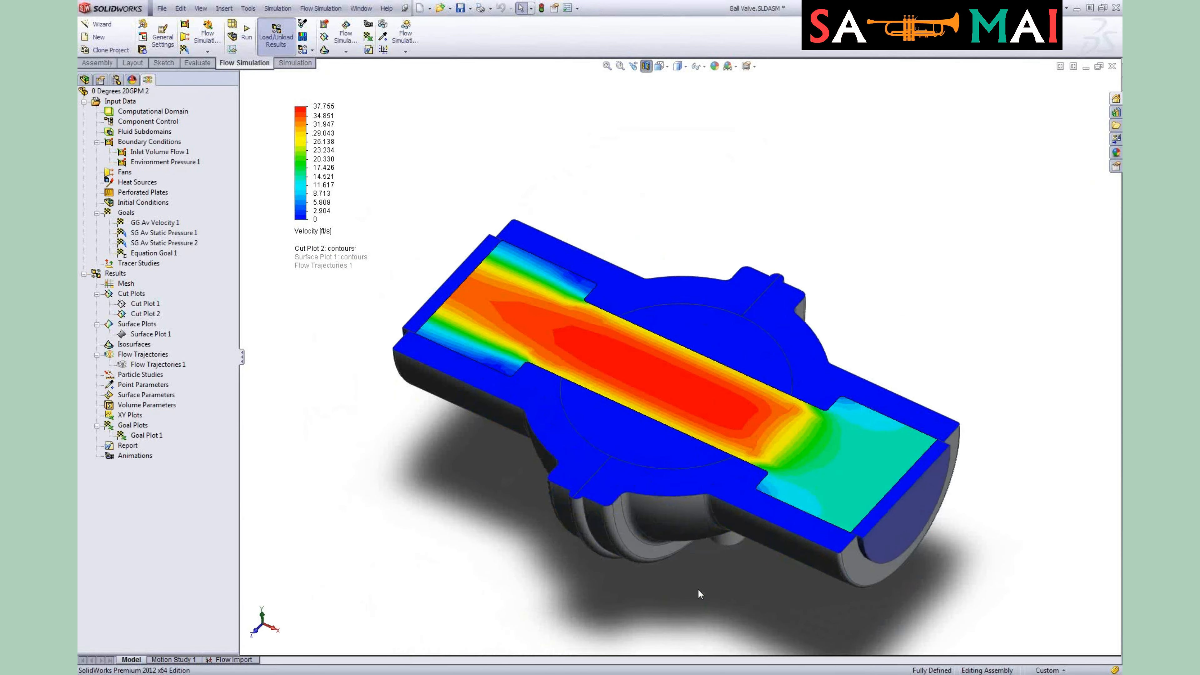
pyautogui.rightClick(152, 315)
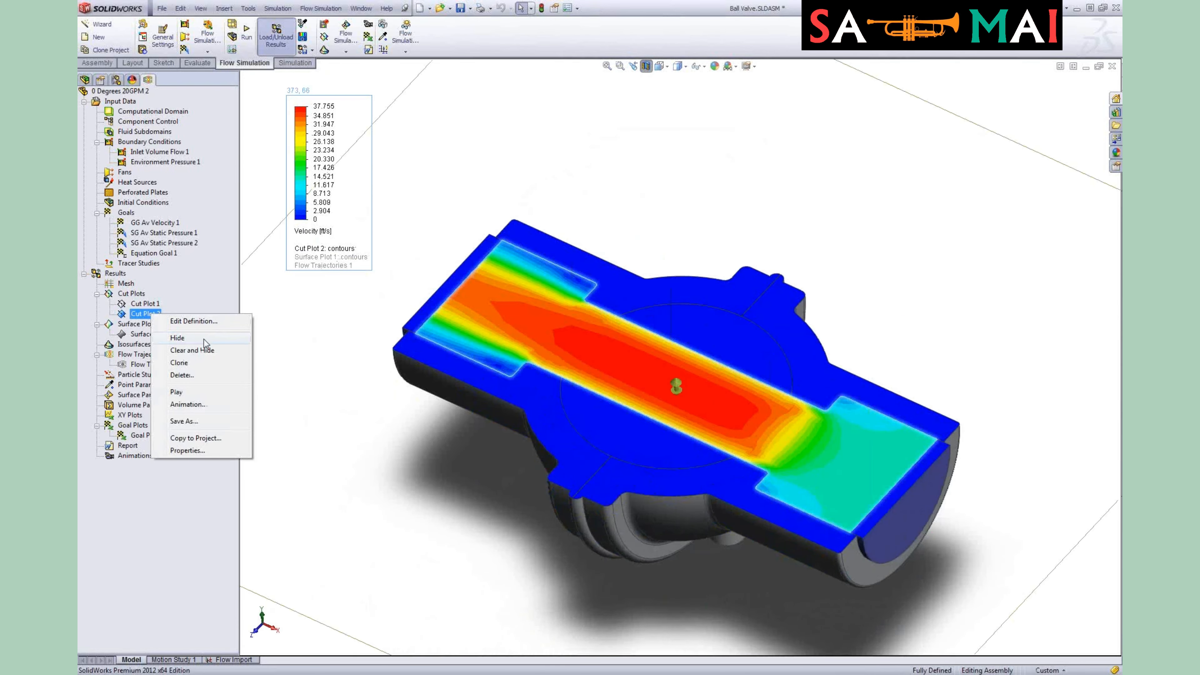
pyautogui.click(218, 344)
# Step: Show Surface Plot 1 on the valve ball
pyautogui.click(158, 335)
pyautogui.rightClick(158, 335)
pyautogui.click(213, 354)
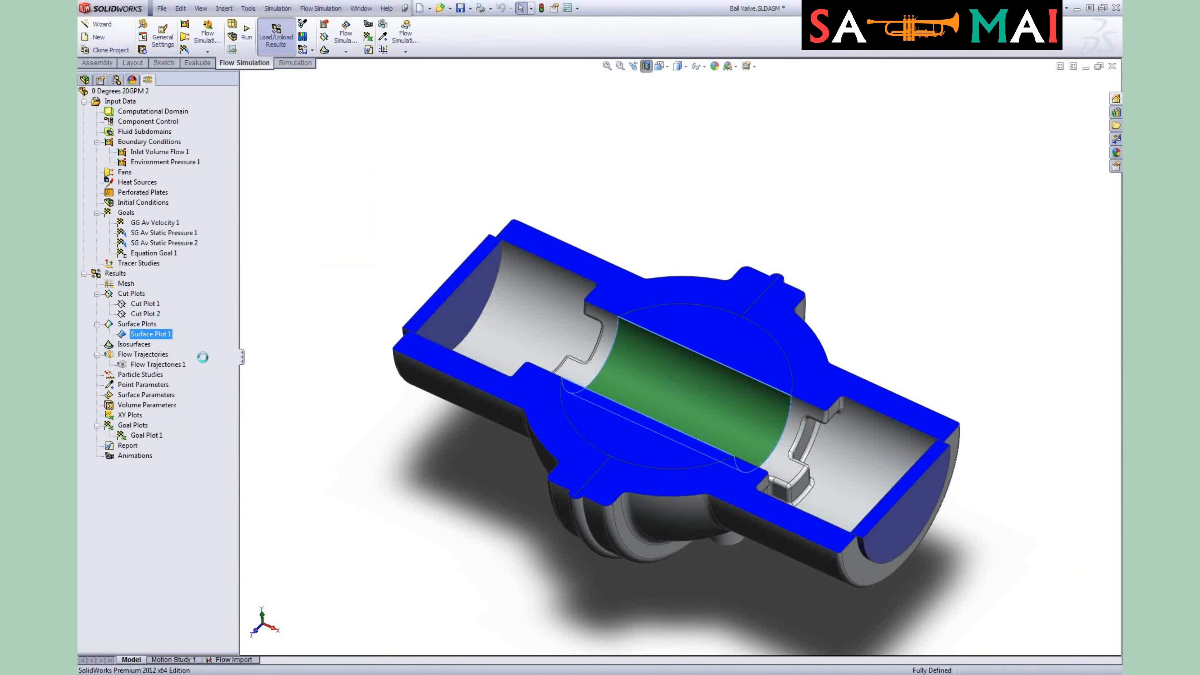
# Step: Switch Surface Plot 1's displayed parameter to Pressure
pyautogui.moveTo(892, 493); pyautogui.dragTo(822, 401, button='middle')
pyautogui.scroll(1, 822, 401)
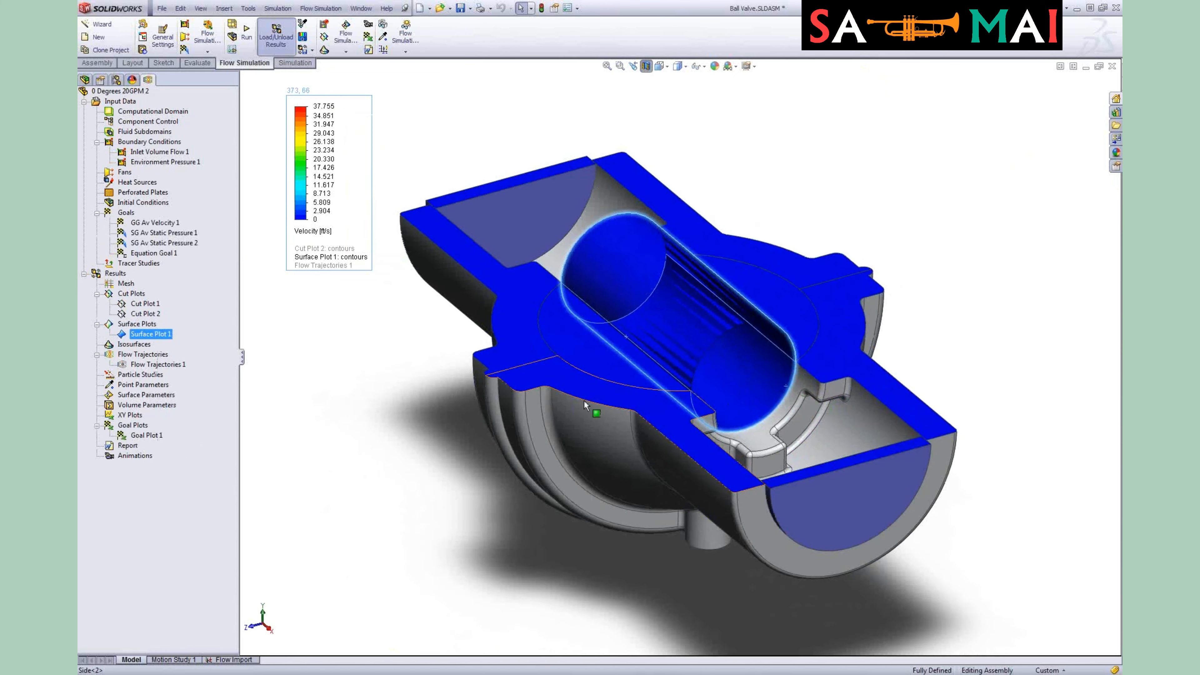
pyautogui.click(303, 236)
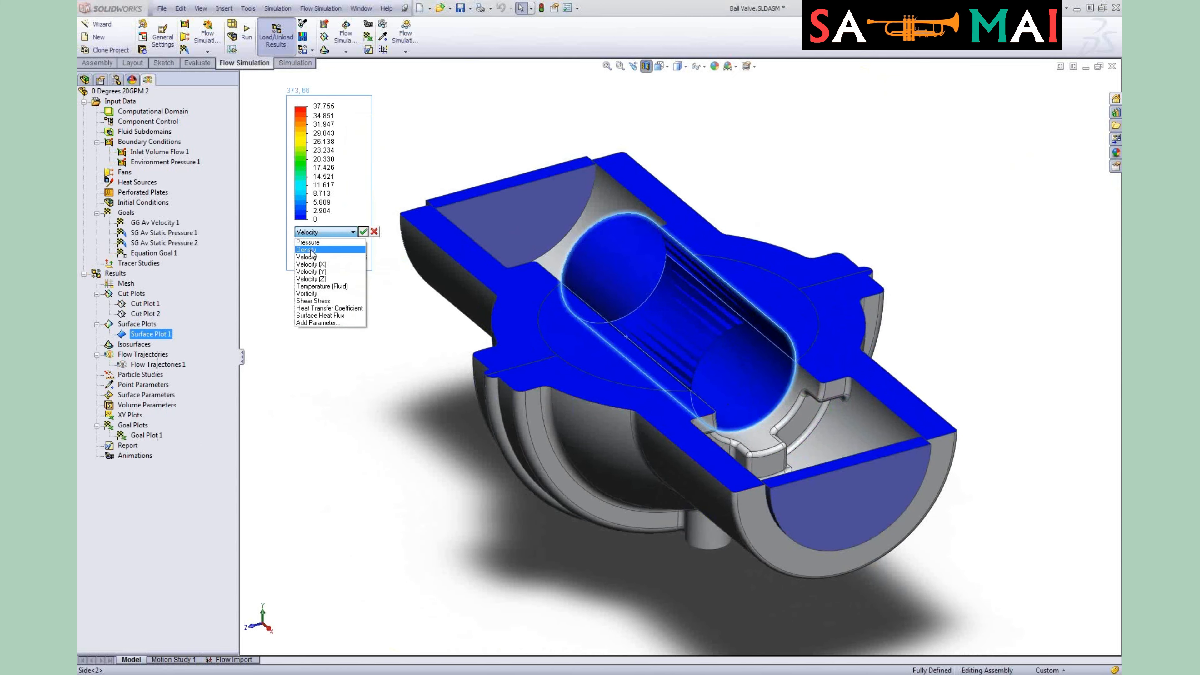
pyautogui.click(312, 242)
pyautogui.click(363, 232)
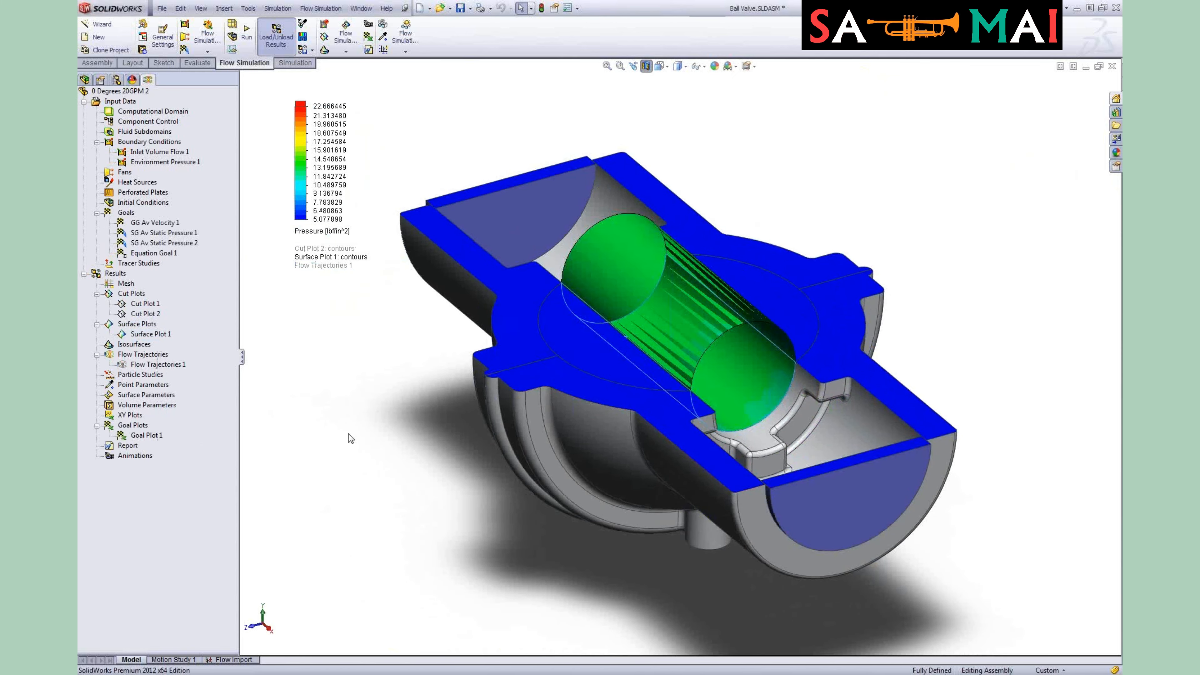
# Step: Open Surface Plot 1's definition for editing
pyautogui.moveTo(305, 410); pyautogui.dragTo(349, 406, button='middle')
pyautogui.rightClick(169, 335)
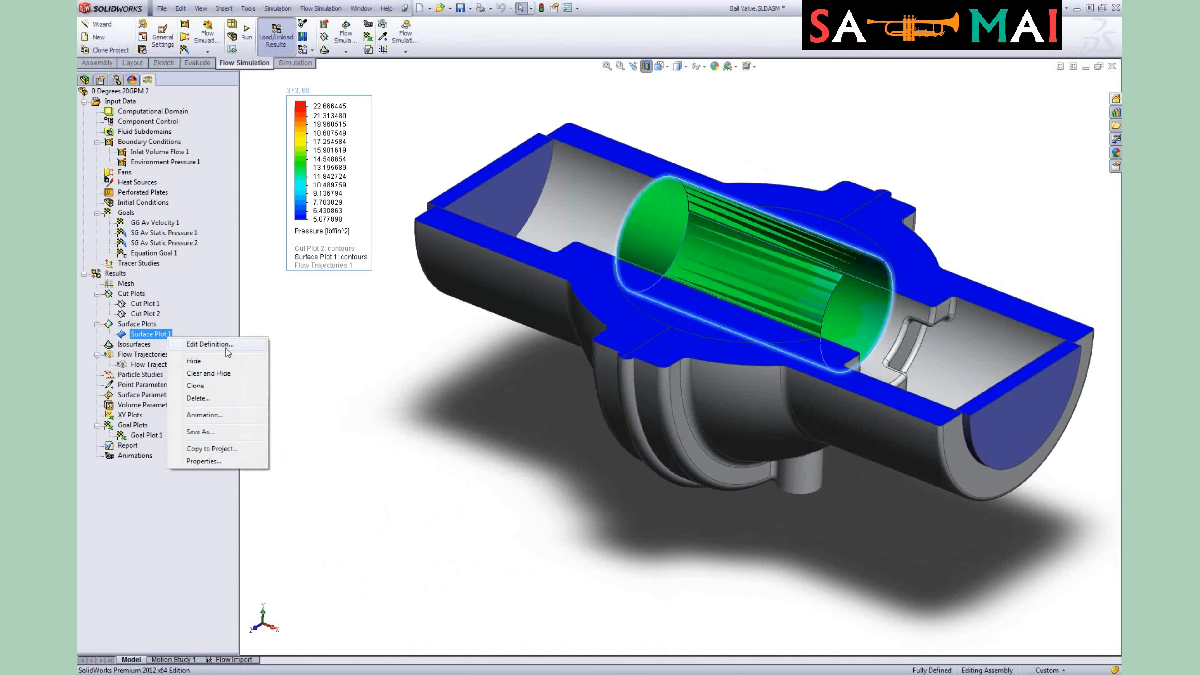
pyautogui.click(218, 345)
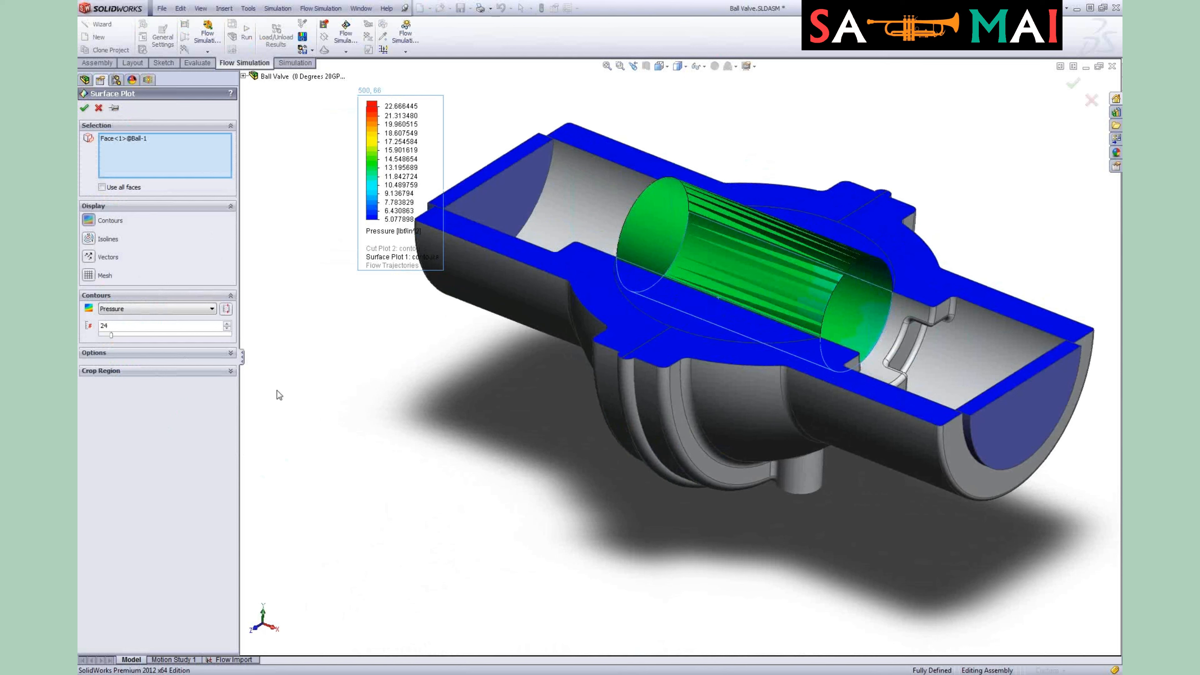
# Step: Expand Surface Plot 1's options and accept its edited definition
pyautogui.click(105, 353)
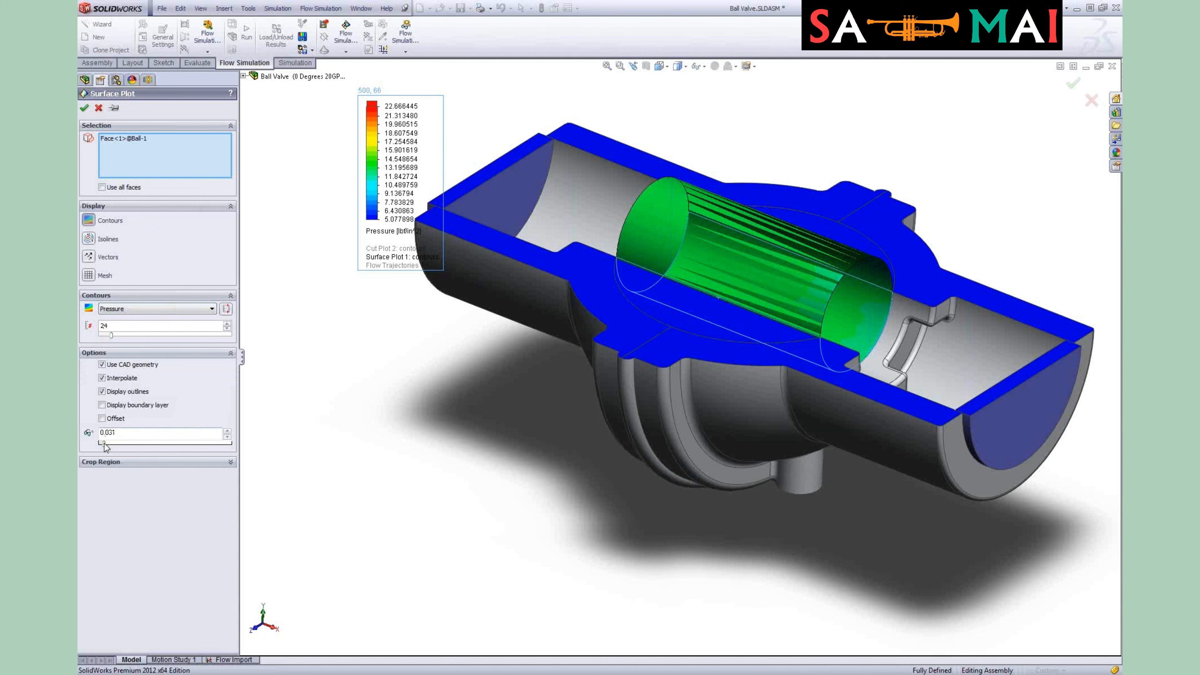
pyautogui.click(84, 108)
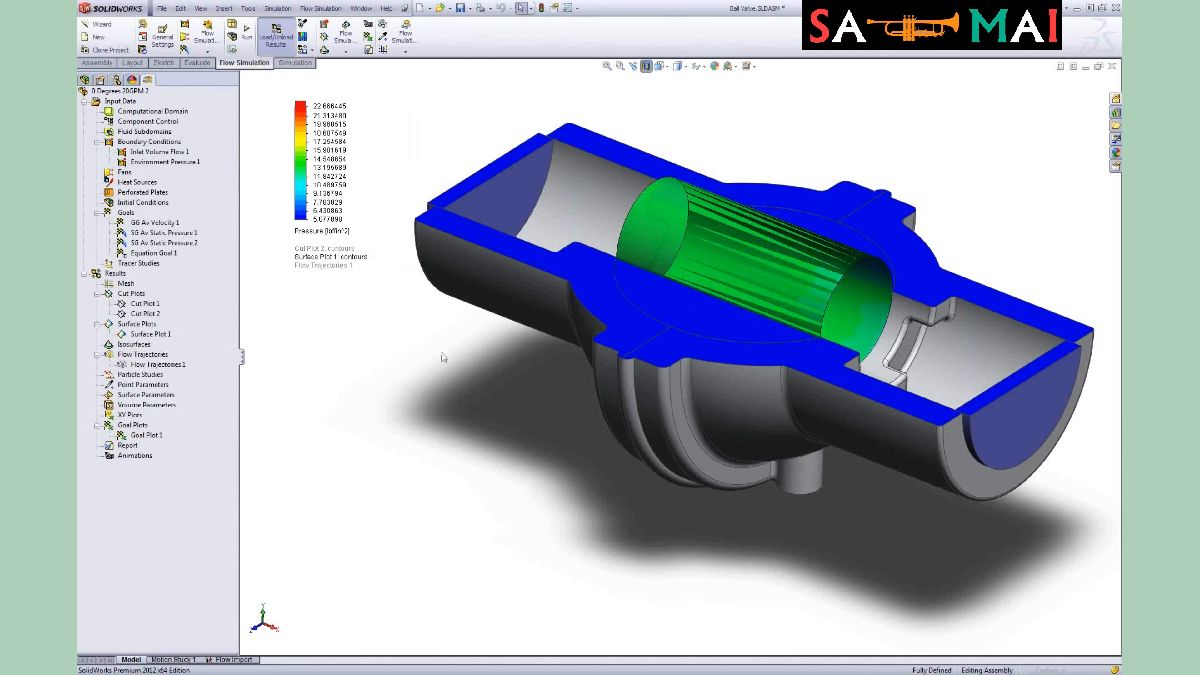
# Step: Hide Surface Plot 1 on the valve ball
pyautogui.moveTo(782, 242); pyautogui.dragTo(814, 306, button='middle')
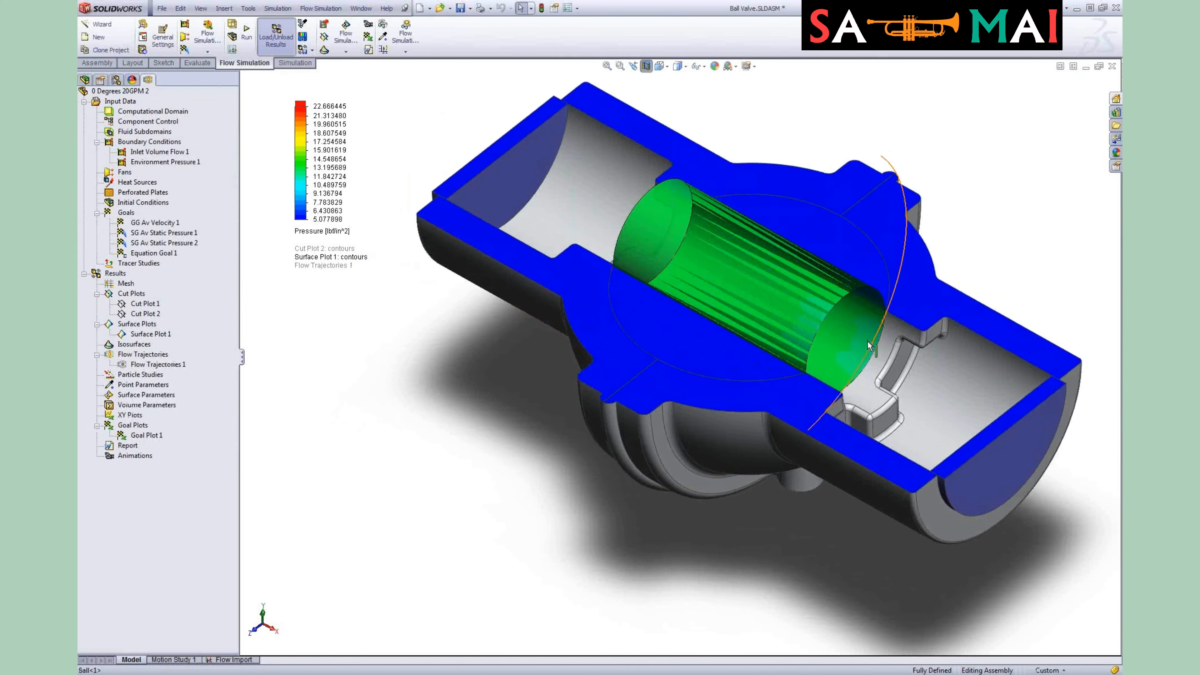
pyautogui.click(150, 334)
pyautogui.rightClick(150, 334)
pyautogui.click(194, 356)
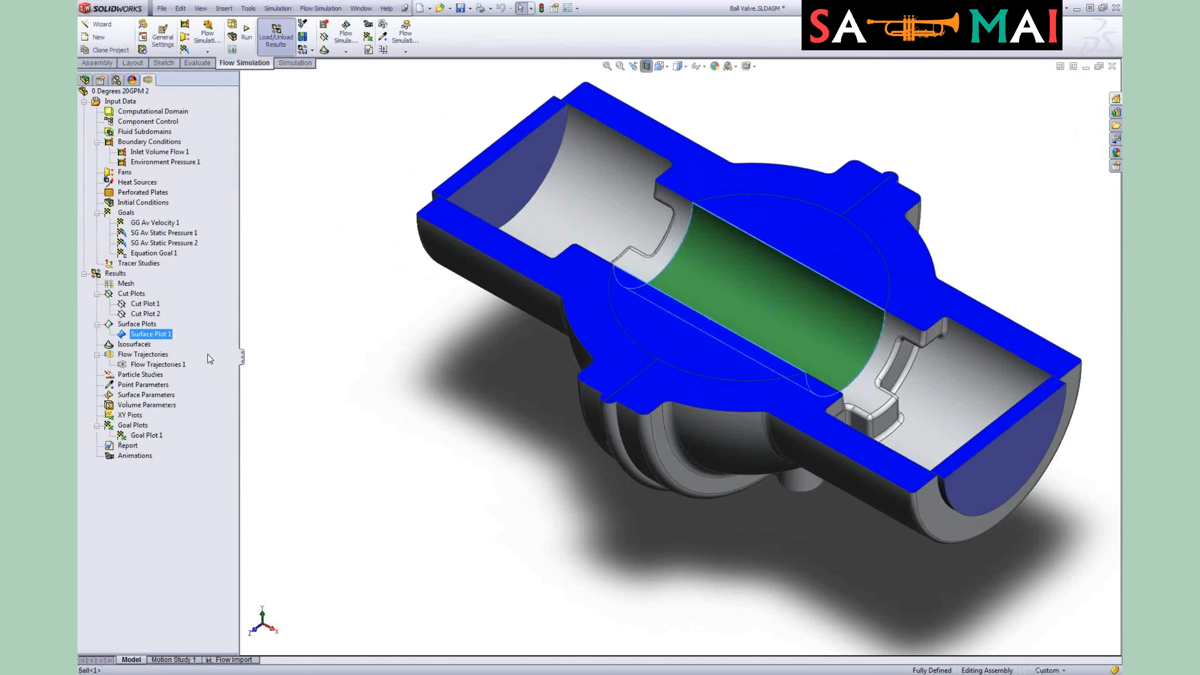
# Step: Show Flow Trajectories 1 through the valve
pyautogui.rightClick(146, 333)
pyautogui.click(182, 369)
pyautogui.rightClick(146, 365)
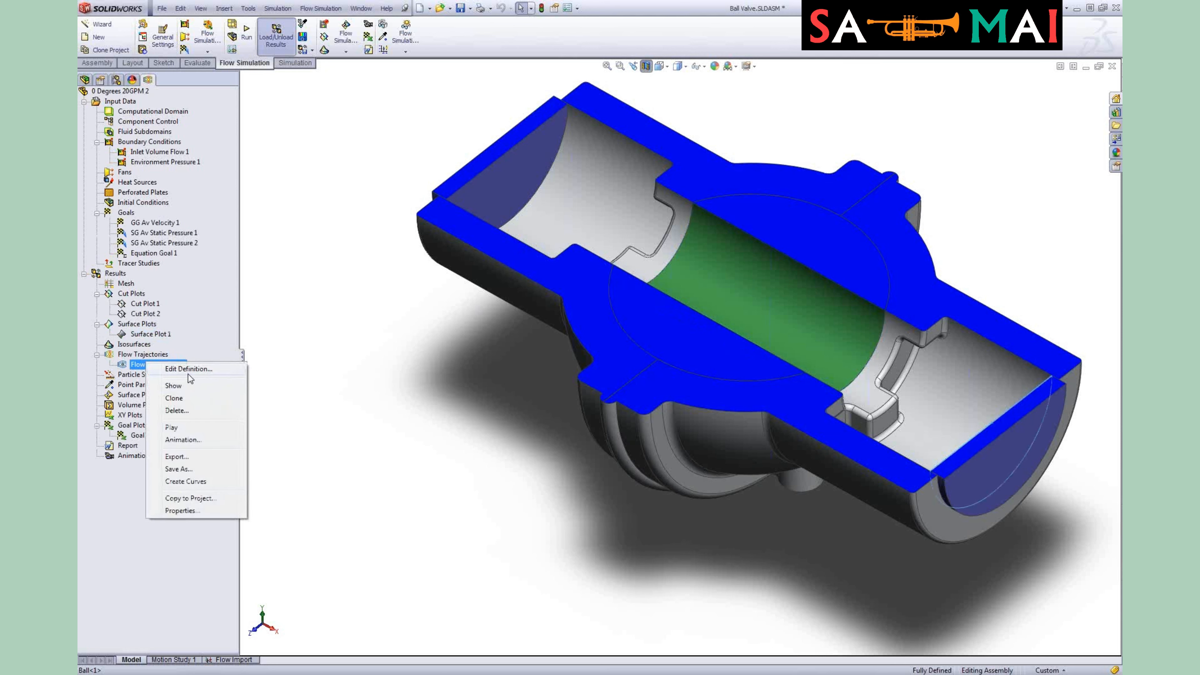
pyautogui.click(187, 386)
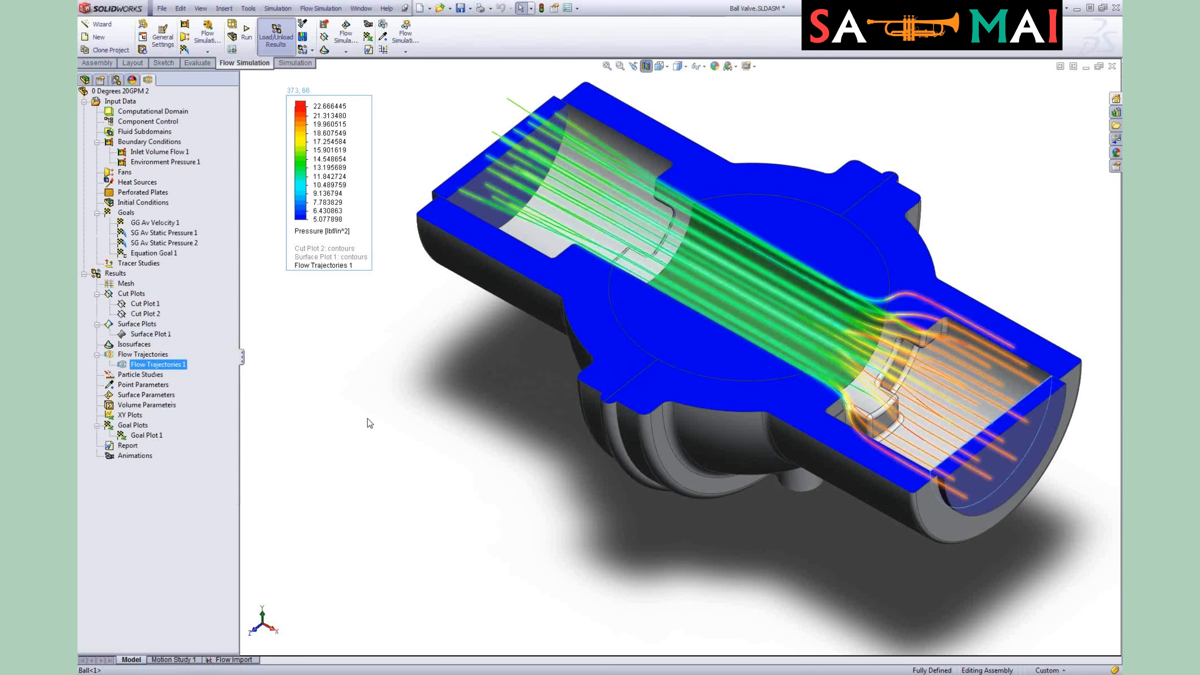
# Step: Switch the results legend's displayed parameter to Velocity
pyautogui.click(412, 419)
pyautogui.moveTo(411, 418); pyautogui.dragTo(441, 399, button='middle')
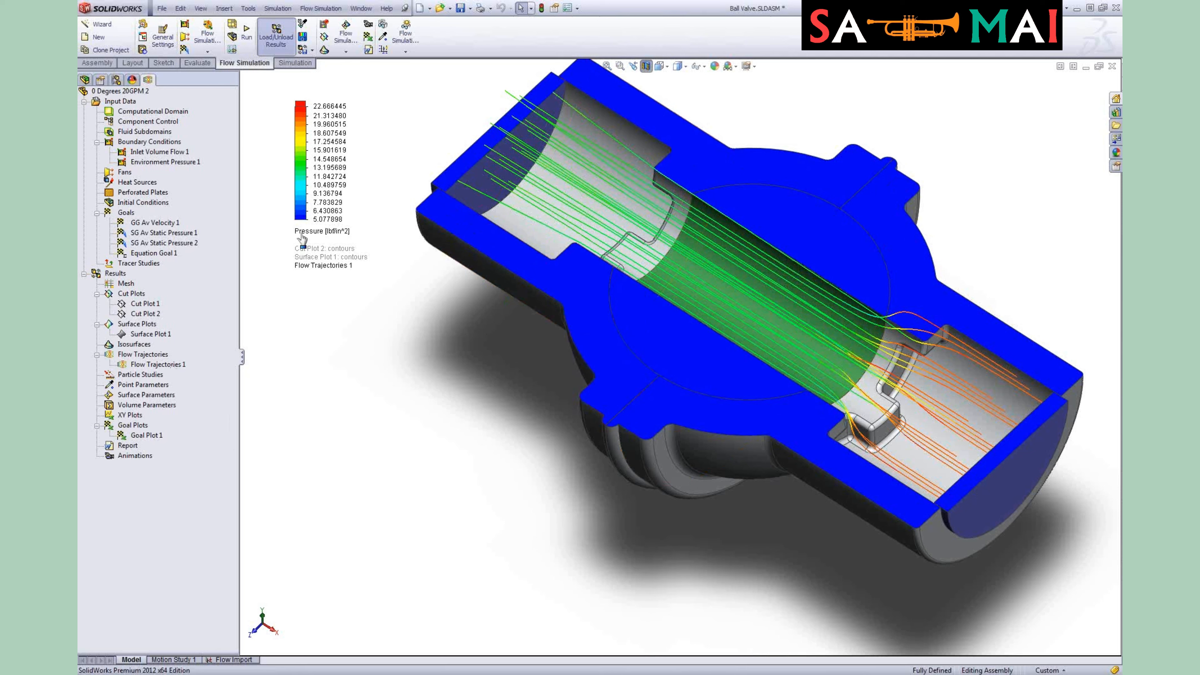
pyautogui.click(301, 234)
pyautogui.click(339, 254)
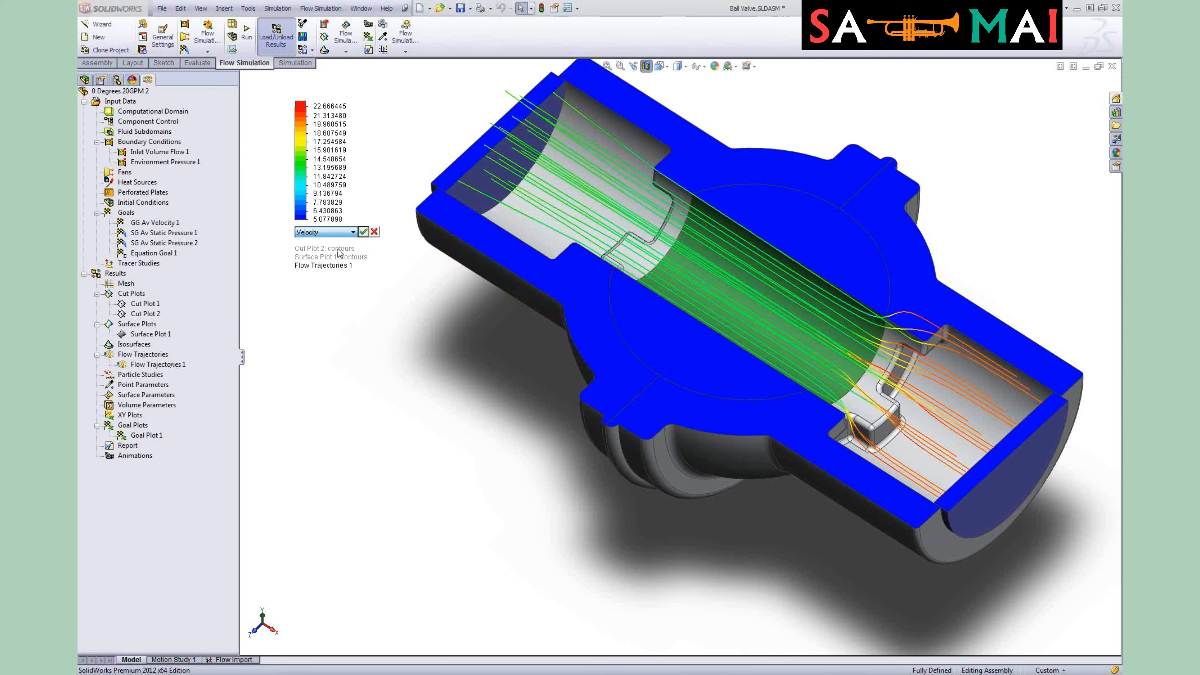
pyautogui.click(363, 232)
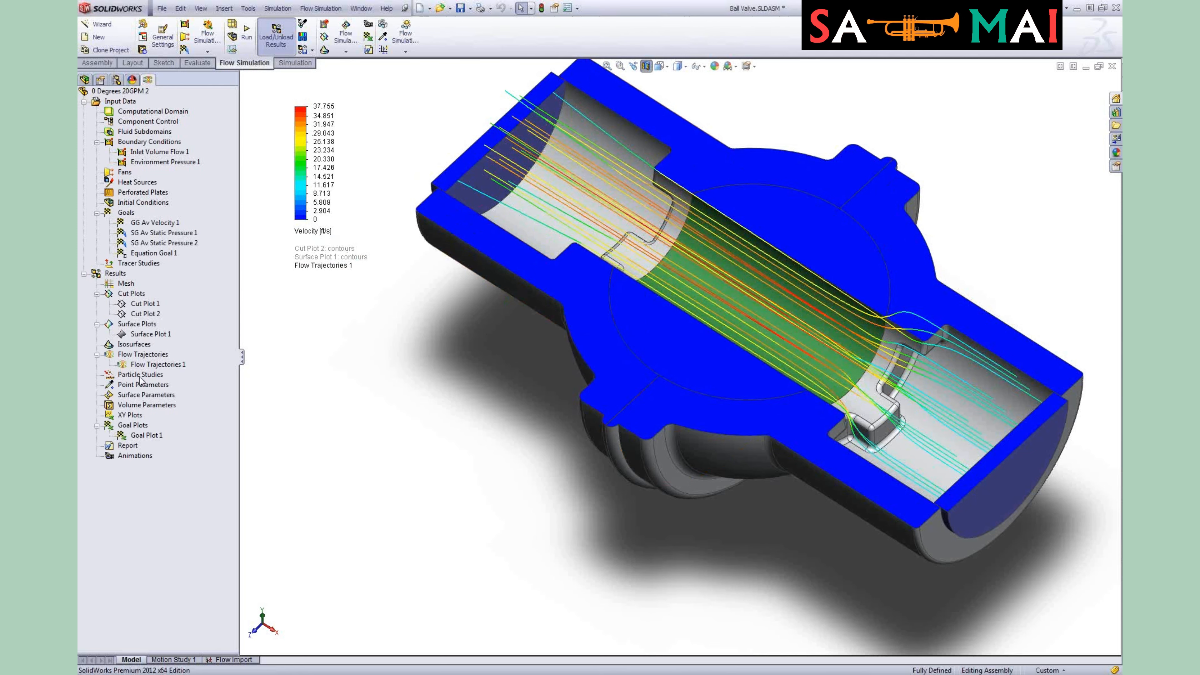
# Step: Edit Flow Trajectories 1 so the trajectories are drawn as Pipes, and accept the change
pyautogui.rightClick(142, 363)
pyautogui.click(186, 372)
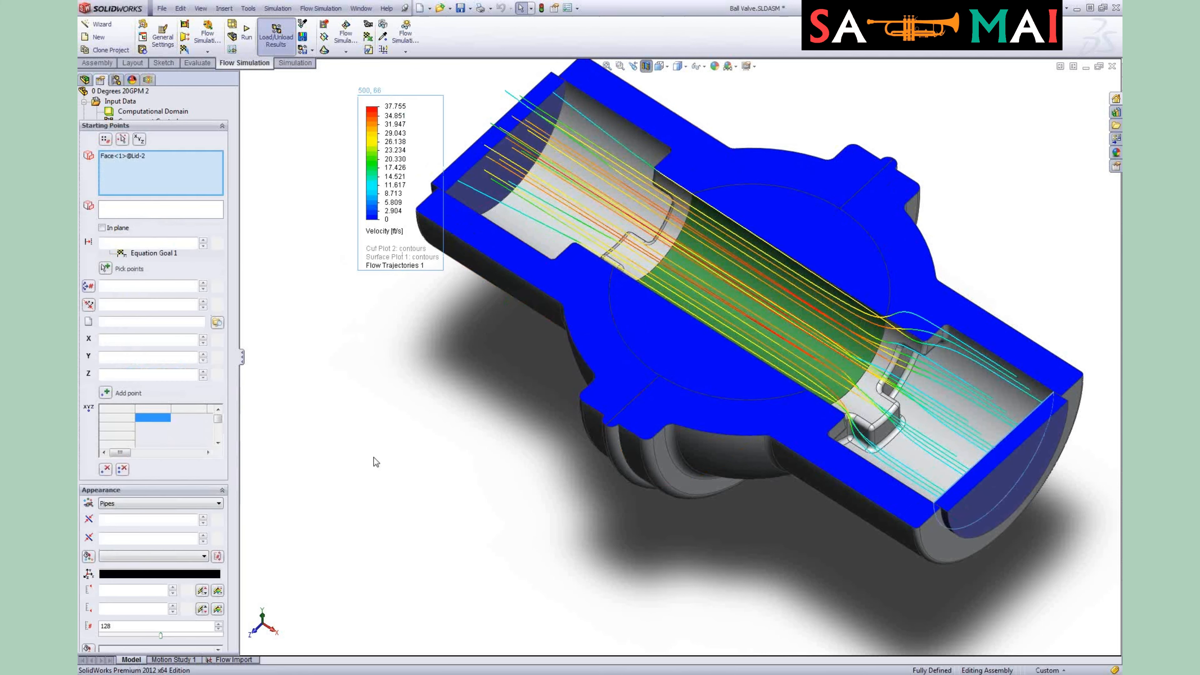
pyautogui.click(137, 278)
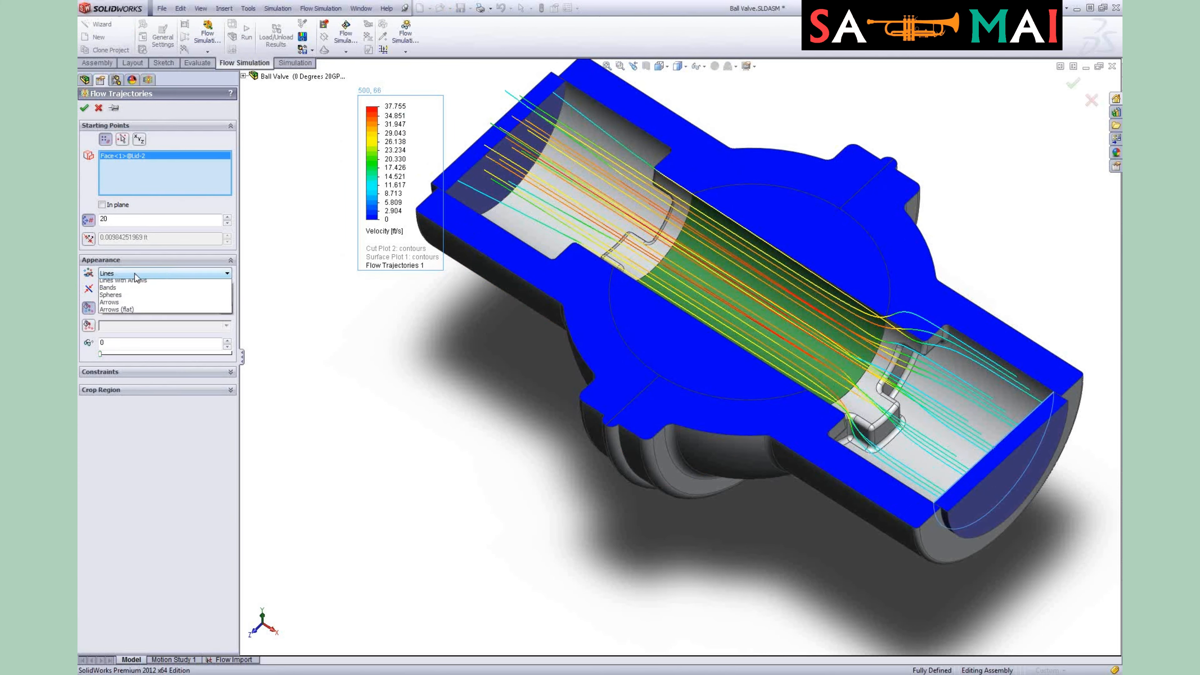
pyautogui.click(136, 288)
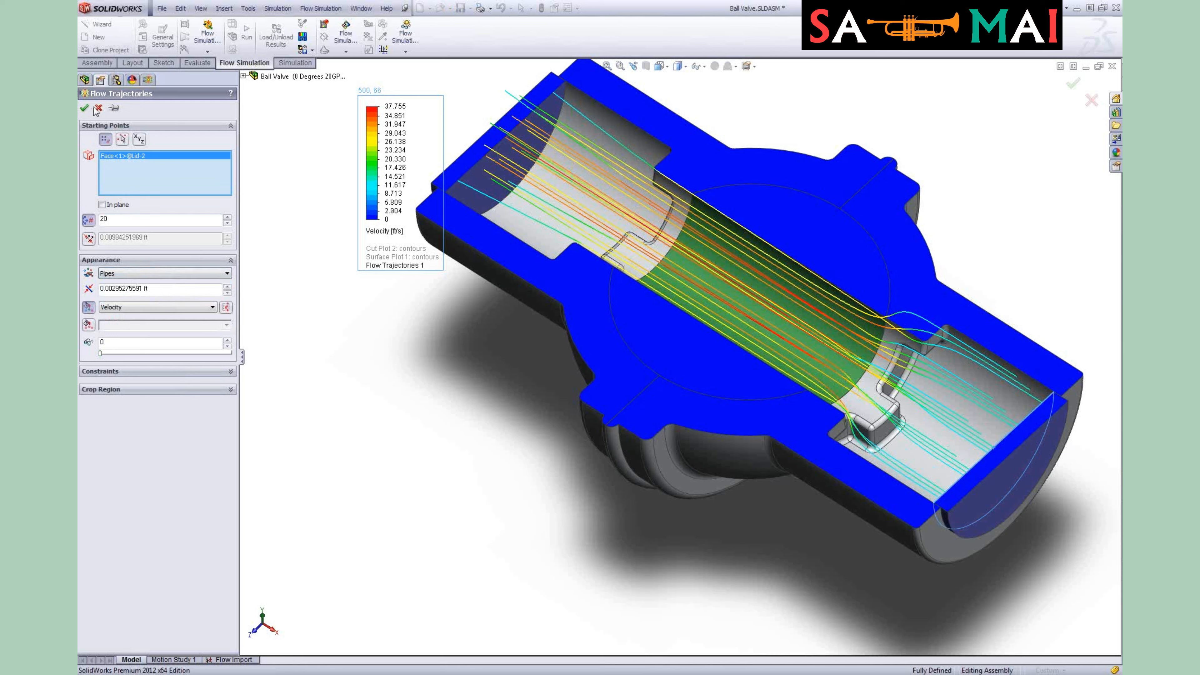
pyautogui.click(114, 108)
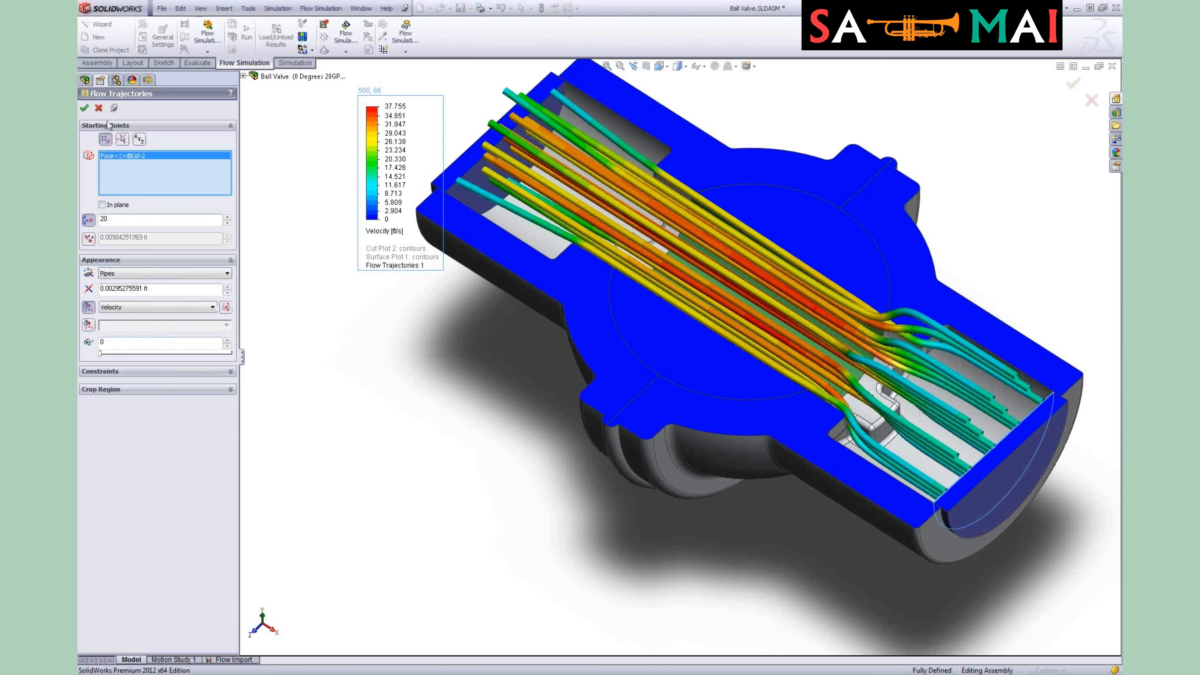
pyautogui.click(85, 108)
# Step: Play the Flow Trajectories 1 animation, then stop it
pyautogui.rightClick(136, 365)
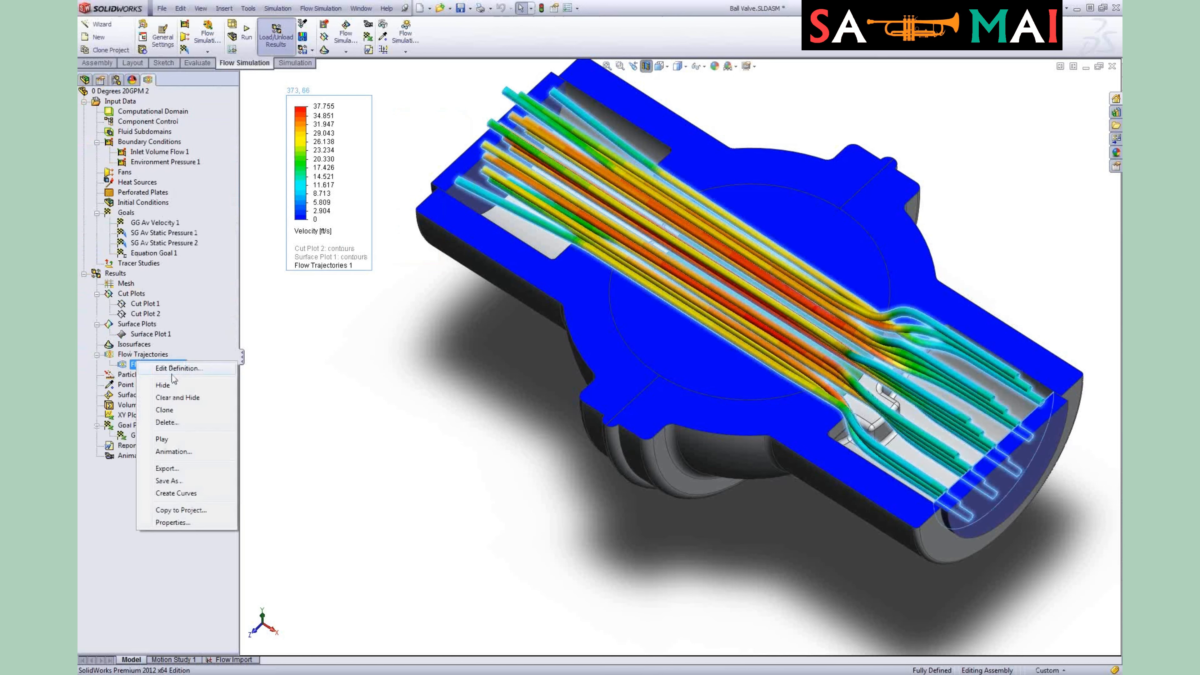
pyautogui.click(198, 440)
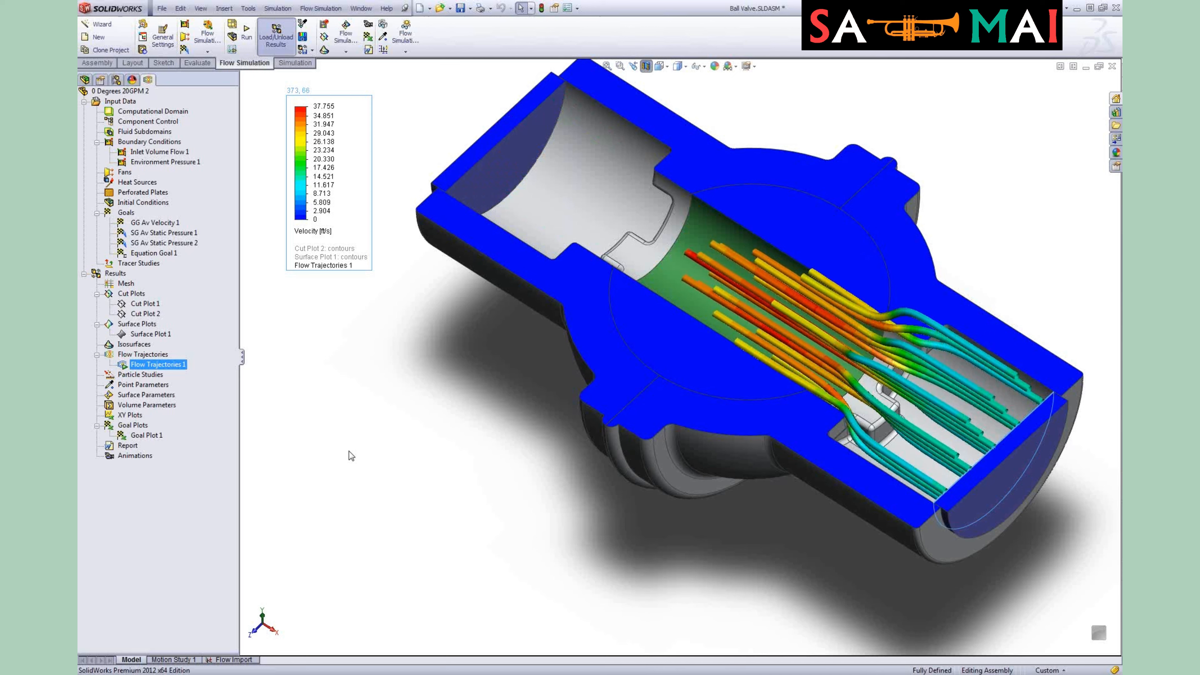
pyautogui.rightClick(175, 368)
pyautogui.click(211, 442)
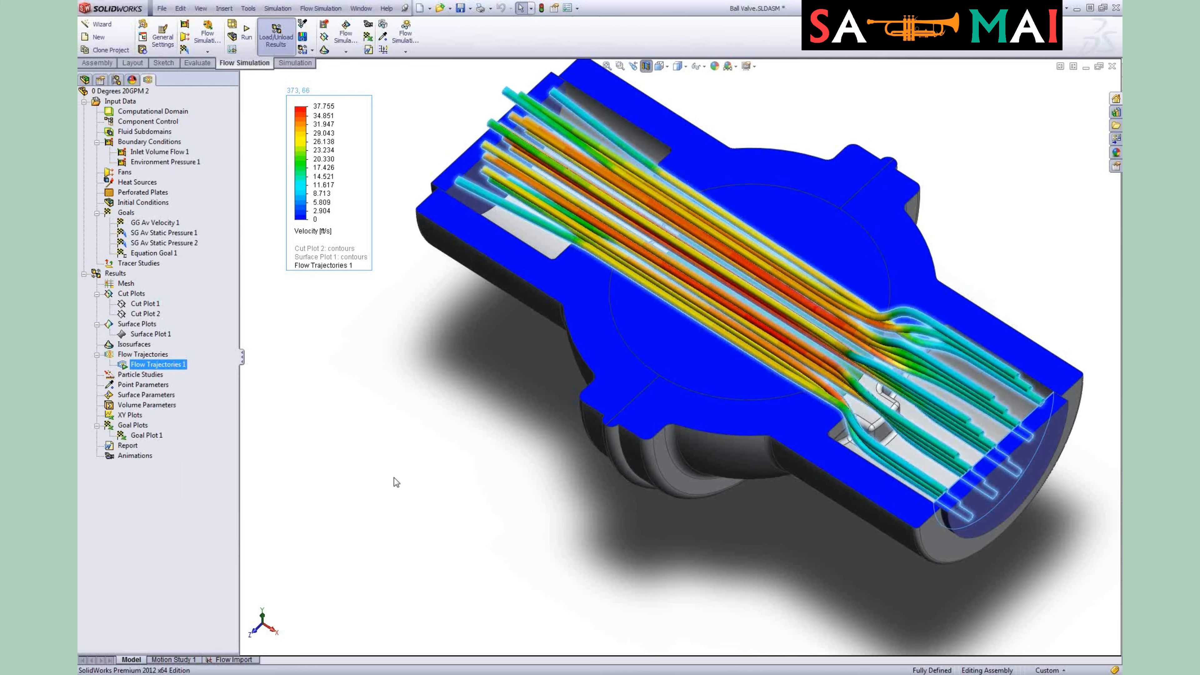
pyautogui.moveTo(410, 461); pyautogui.dragTo(428, 391, button='middle')
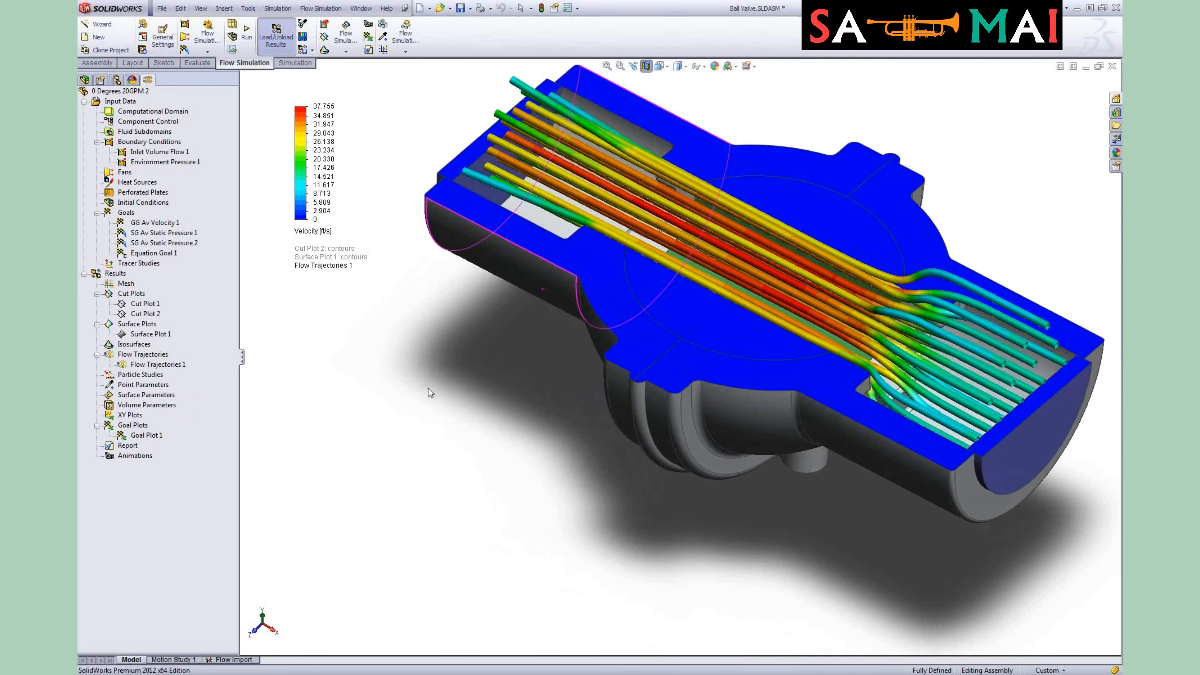
pyautogui.scroll(2, 895, 255)
pyautogui.scroll(-1, 895, 256)
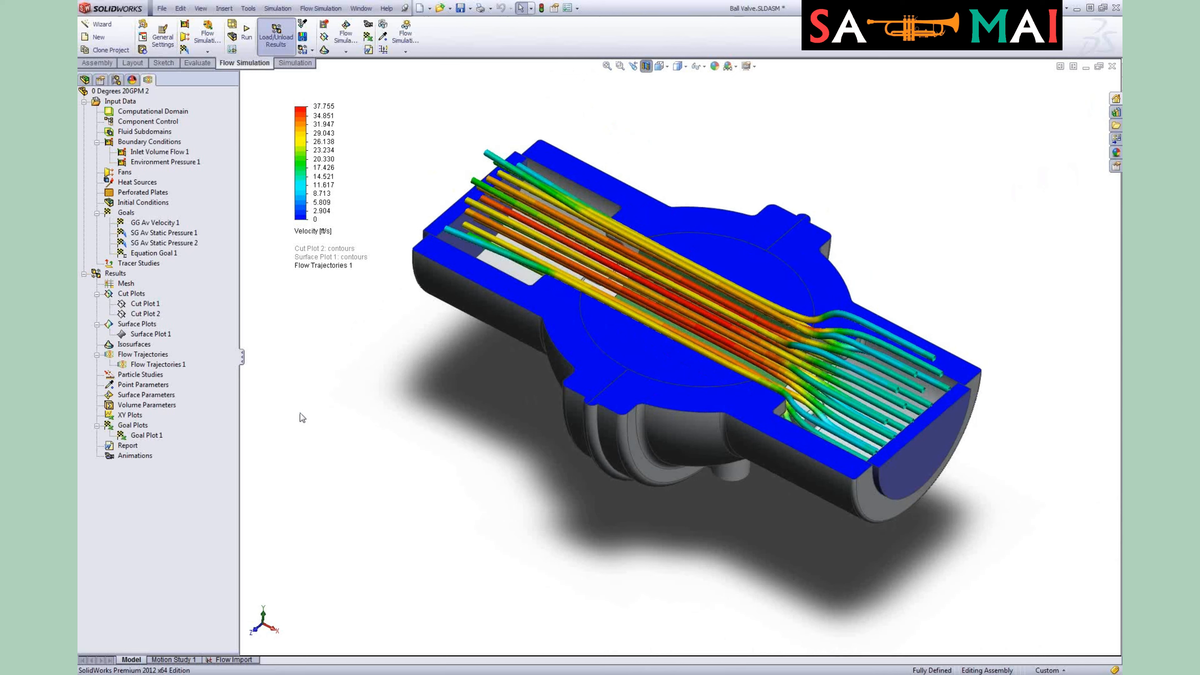
# Step: Activate the 15 Degrees 20GPM configuration and return to the Flow Simulation tree
pyautogui.click(119, 81)
pyautogui.doubleClick(127, 134)
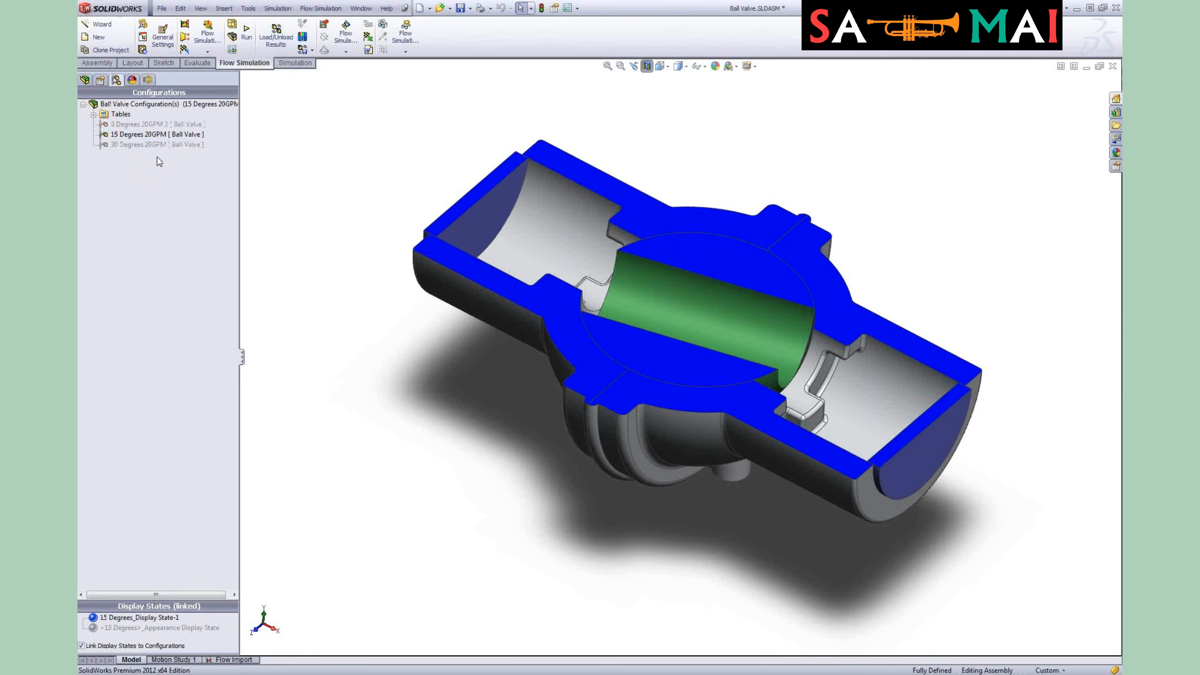
pyautogui.click(148, 80)
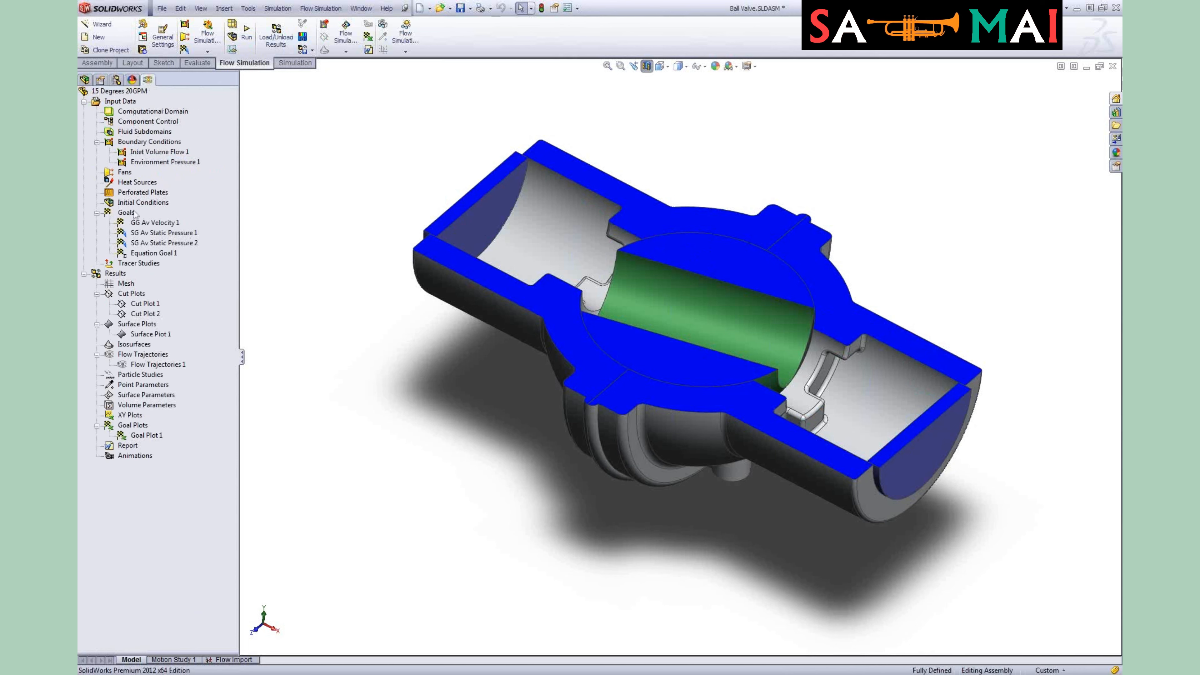
# Step: Load the results file 2.fld for the 15 Degrees 20GPM configuration
pyautogui.rightClick(135, 92)
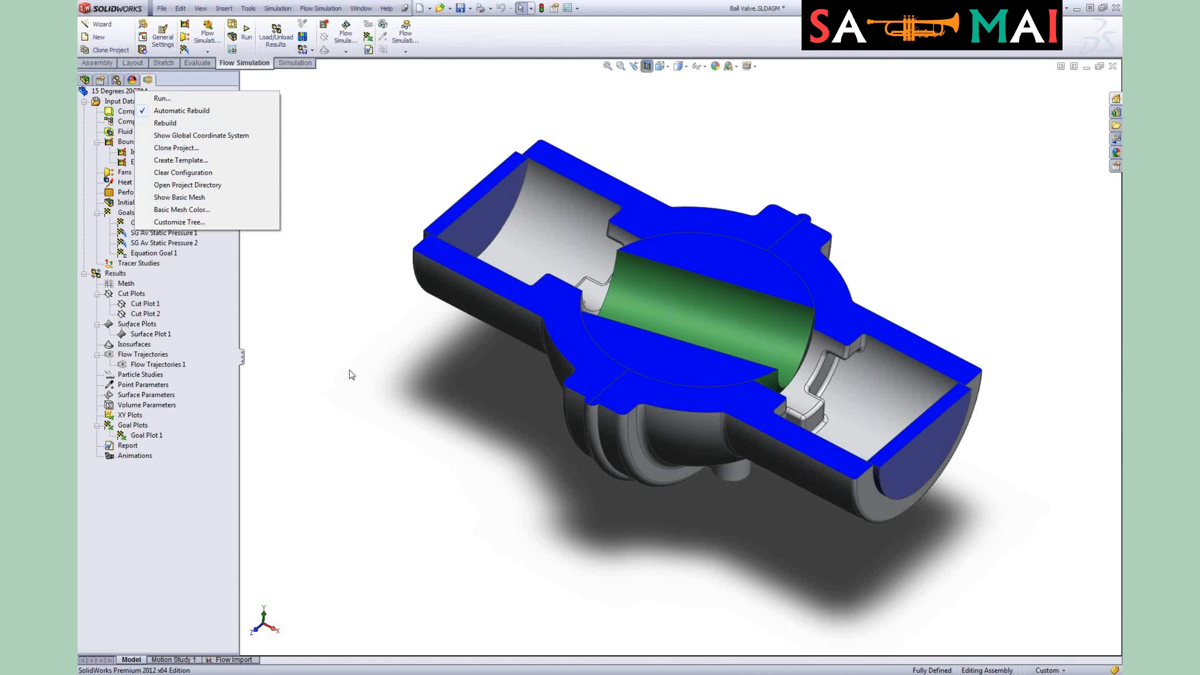
pyautogui.click(337, 391)
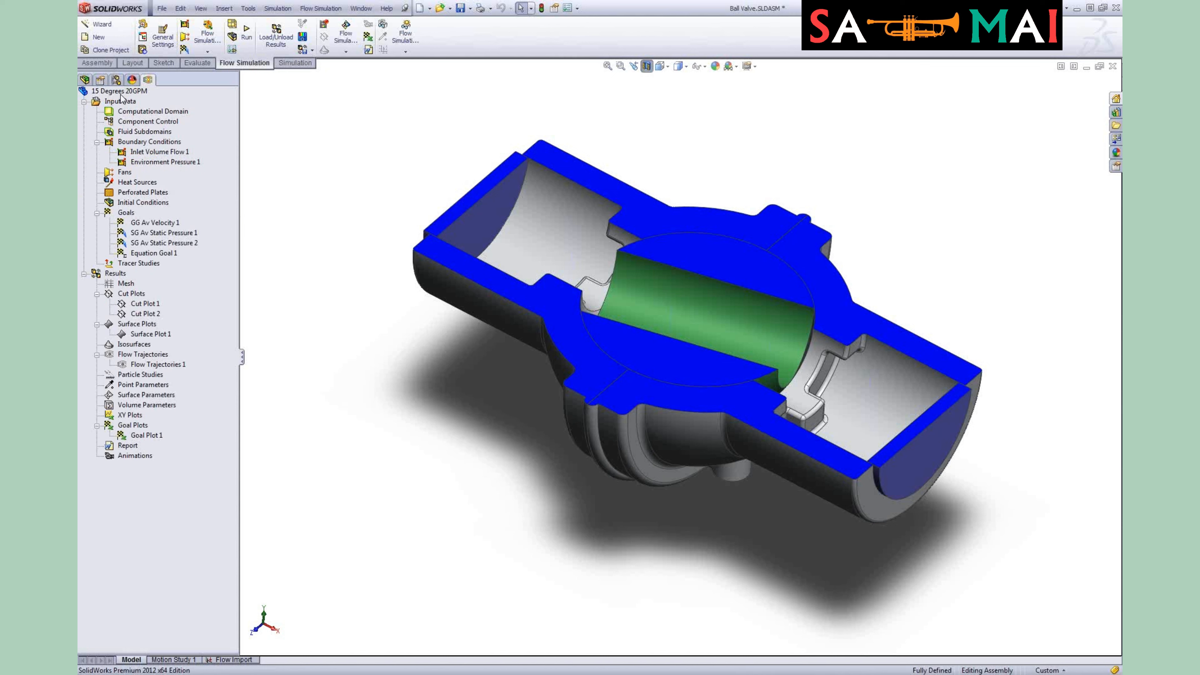
pyautogui.rightClick(113, 274)
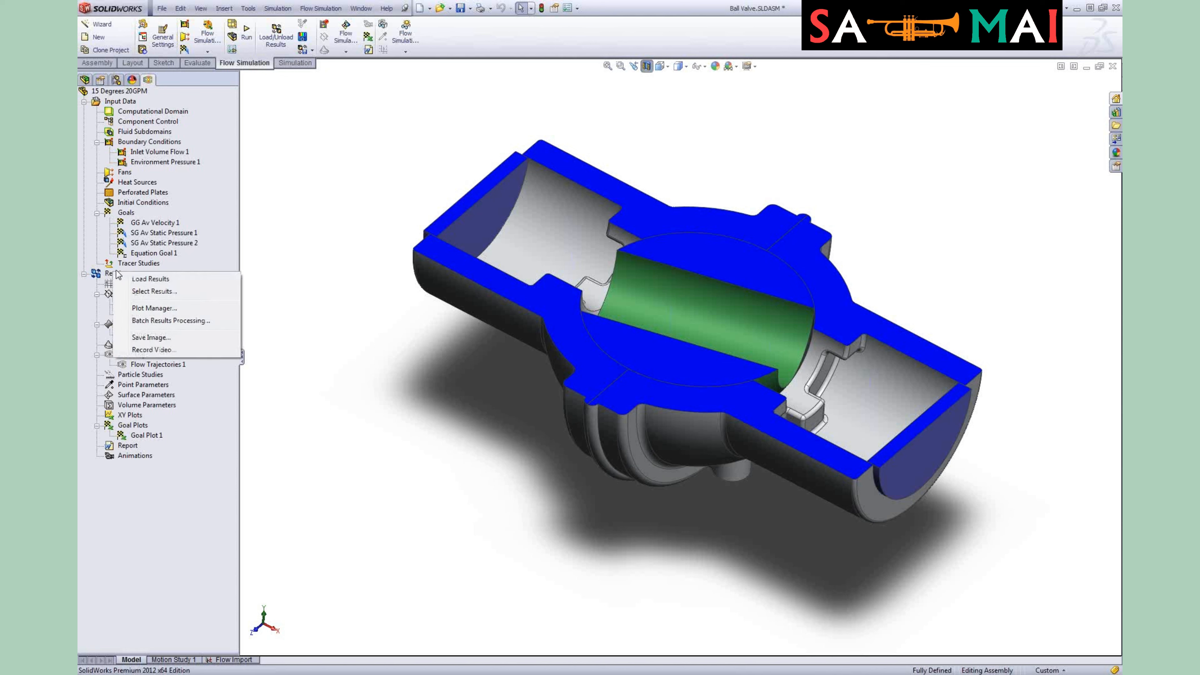
pyautogui.click(144, 280)
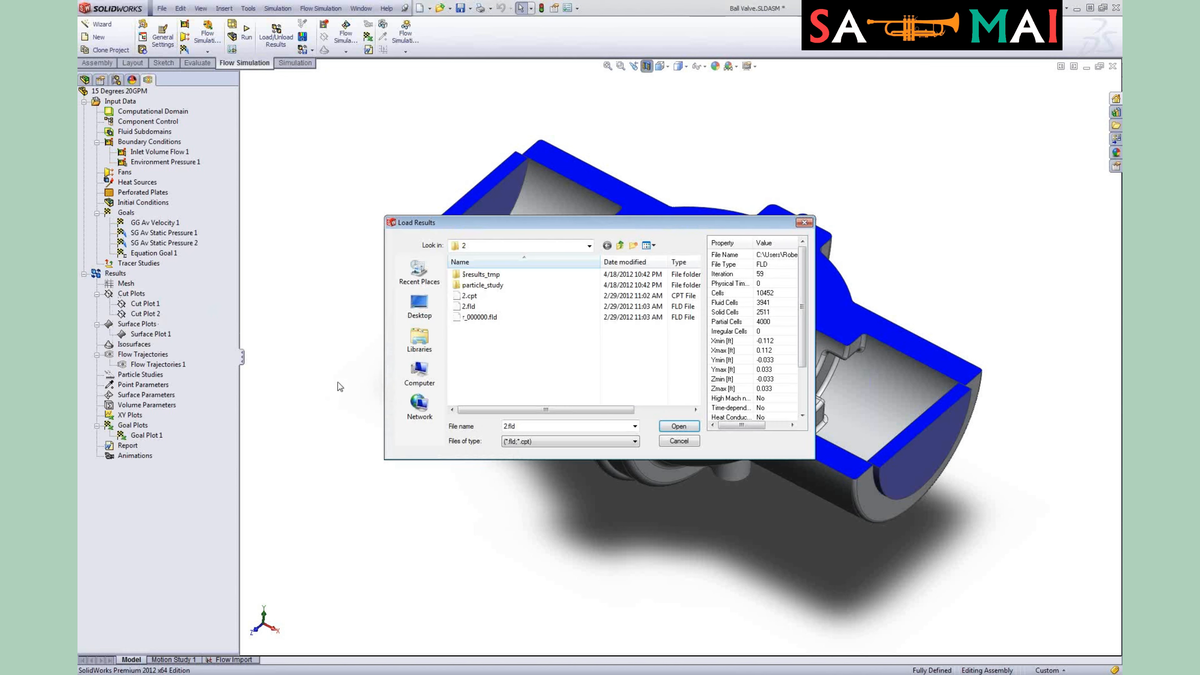
pyautogui.click(679, 425)
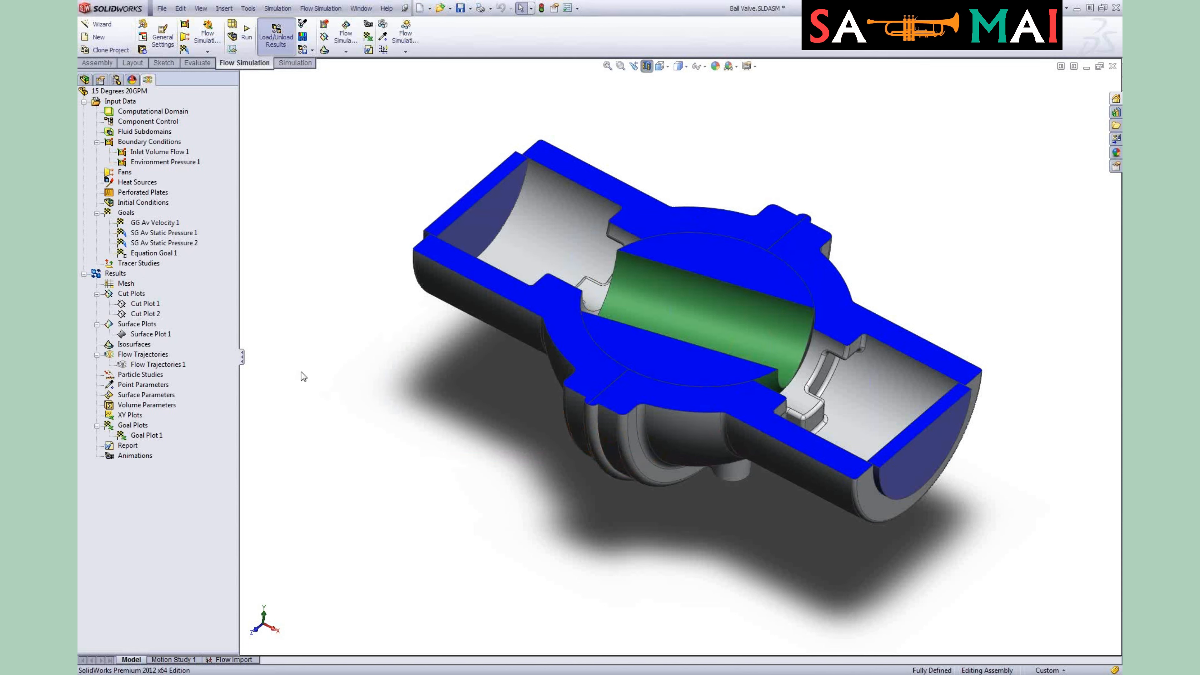
# Step: Show Cut Plot 2 for the 15 Degrees configuration
pyautogui.rightClick(144, 315)
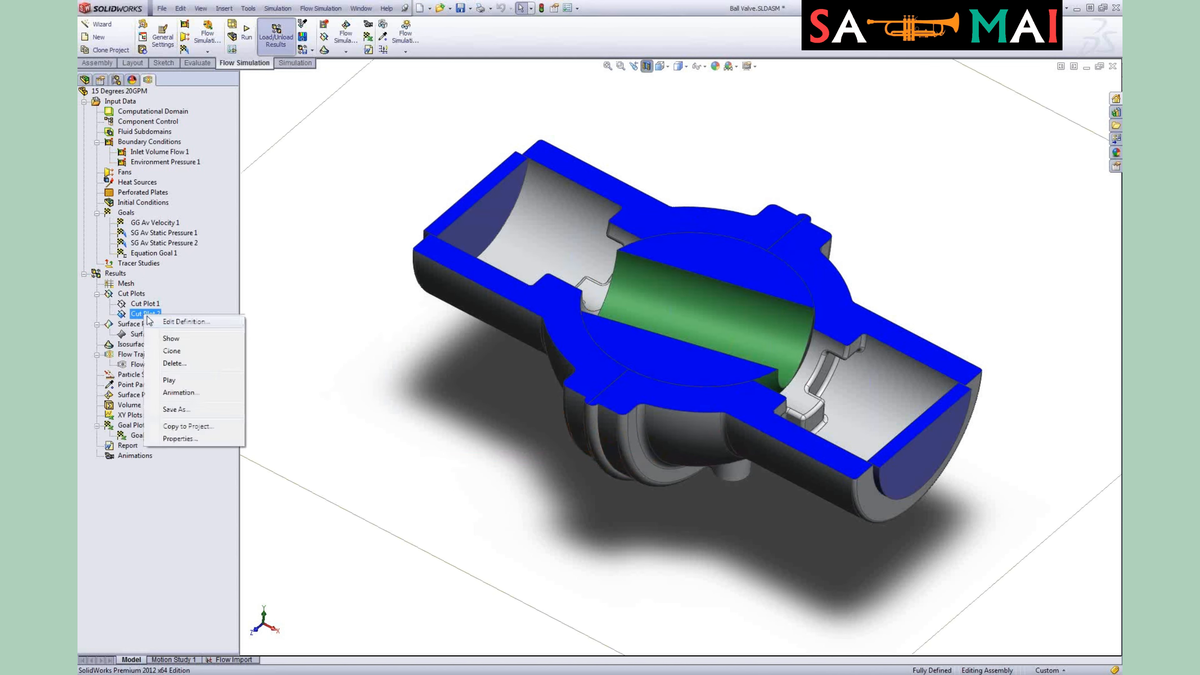
pyautogui.click(182, 337)
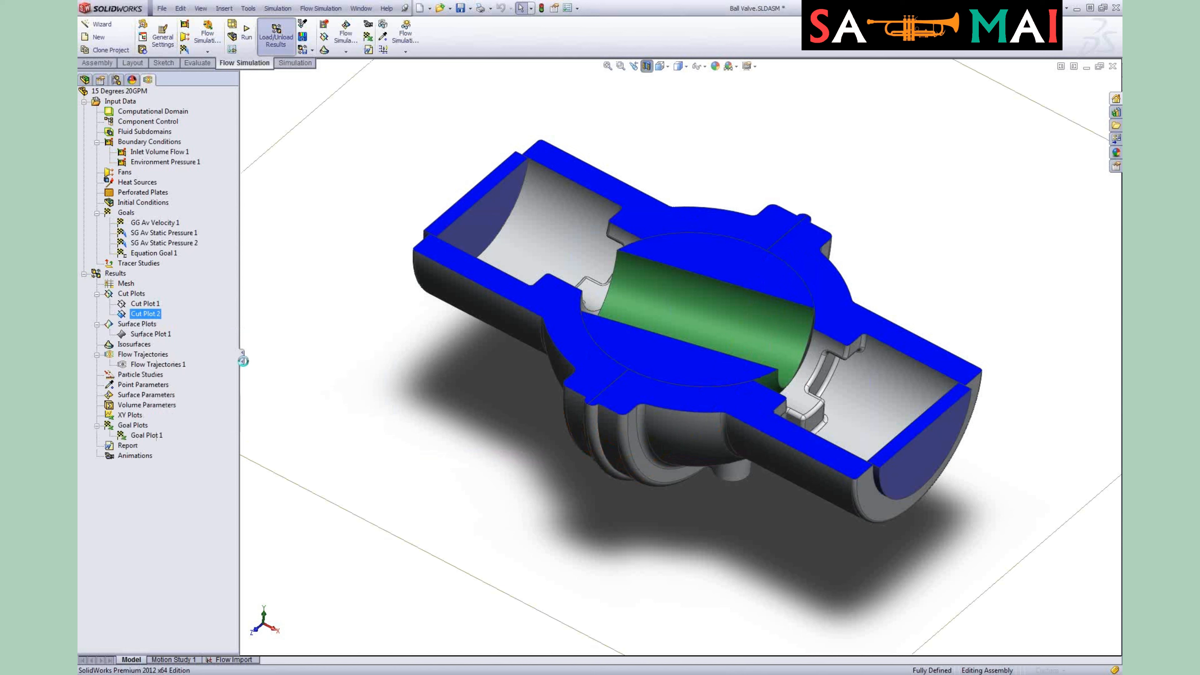
pyautogui.click(367, 352)
# Step: Show Flow Trajectories 1 for the 15 Degrees configuration
pyautogui.moveTo(428, 366); pyautogui.dragTo(465, 419, button='middle')
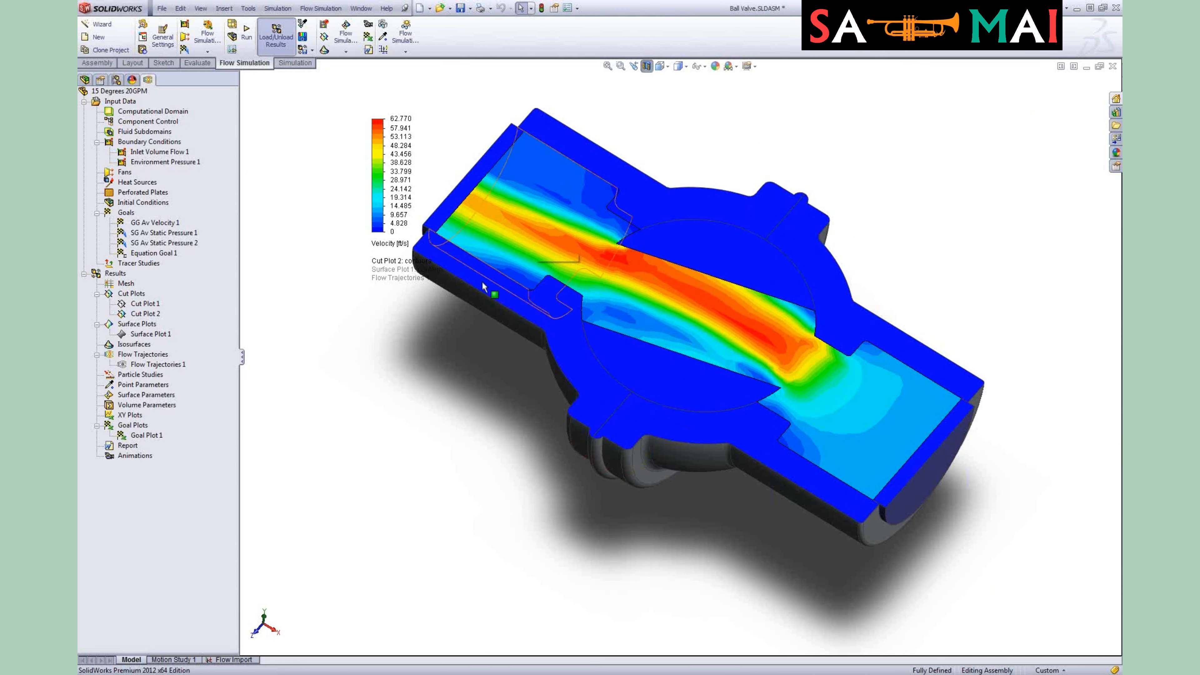
pyautogui.rightClick(143, 365)
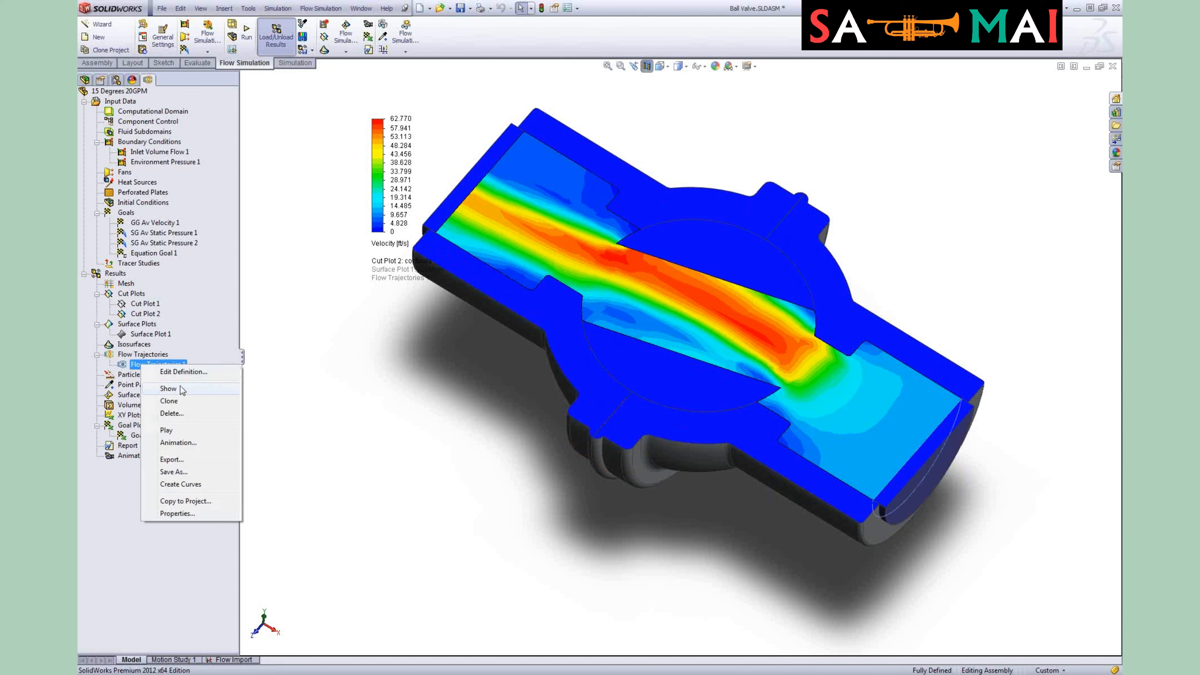
pyautogui.click(182, 394)
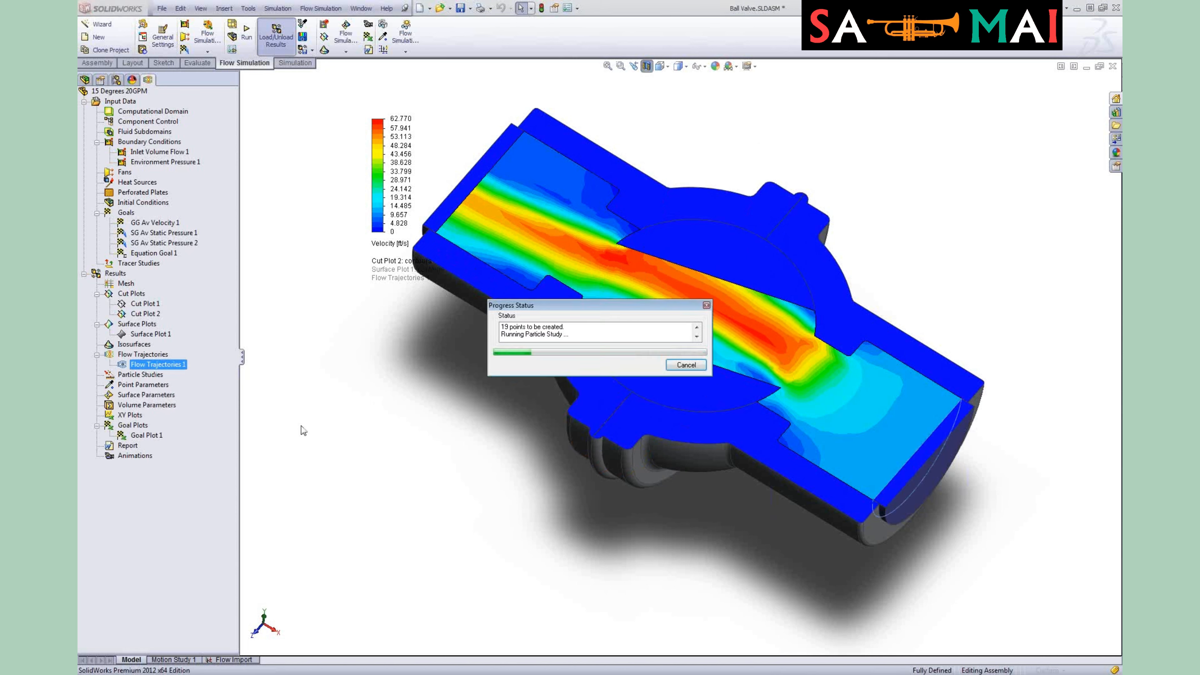
# Step: Hide Cut Plot 2 so only the flow trajectories remain
pyautogui.click(145, 313)
pyautogui.rightClick(144, 314)
pyautogui.click(182, 354)
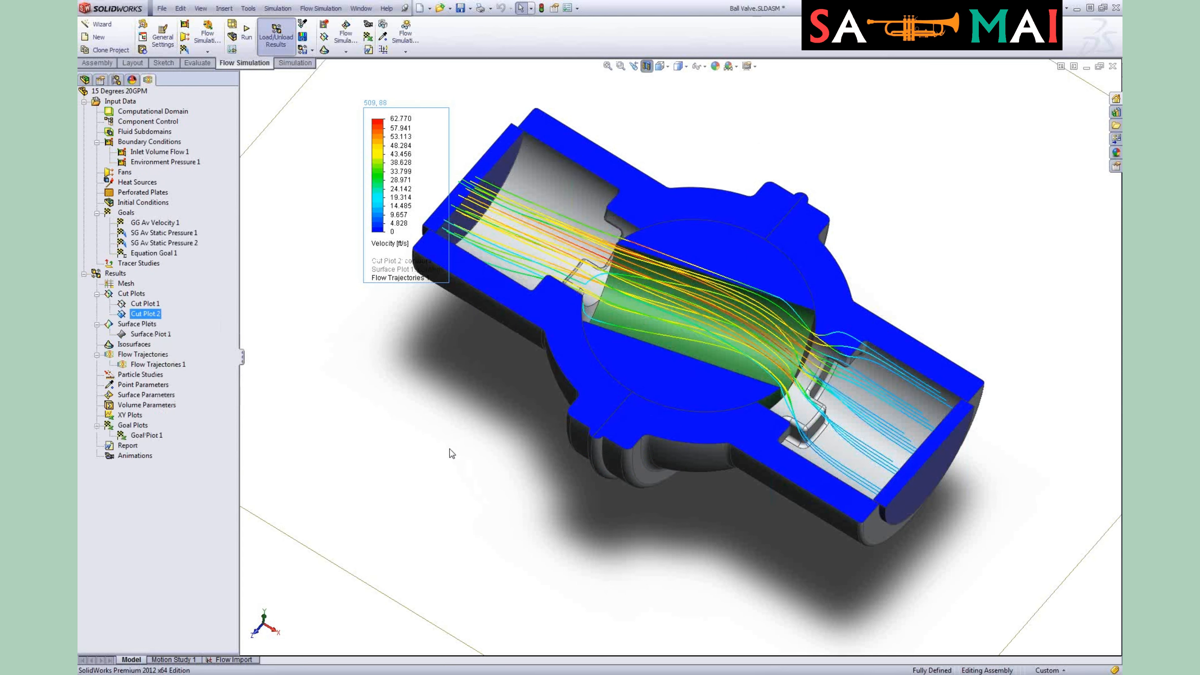
pyautogui.click(419, 446)
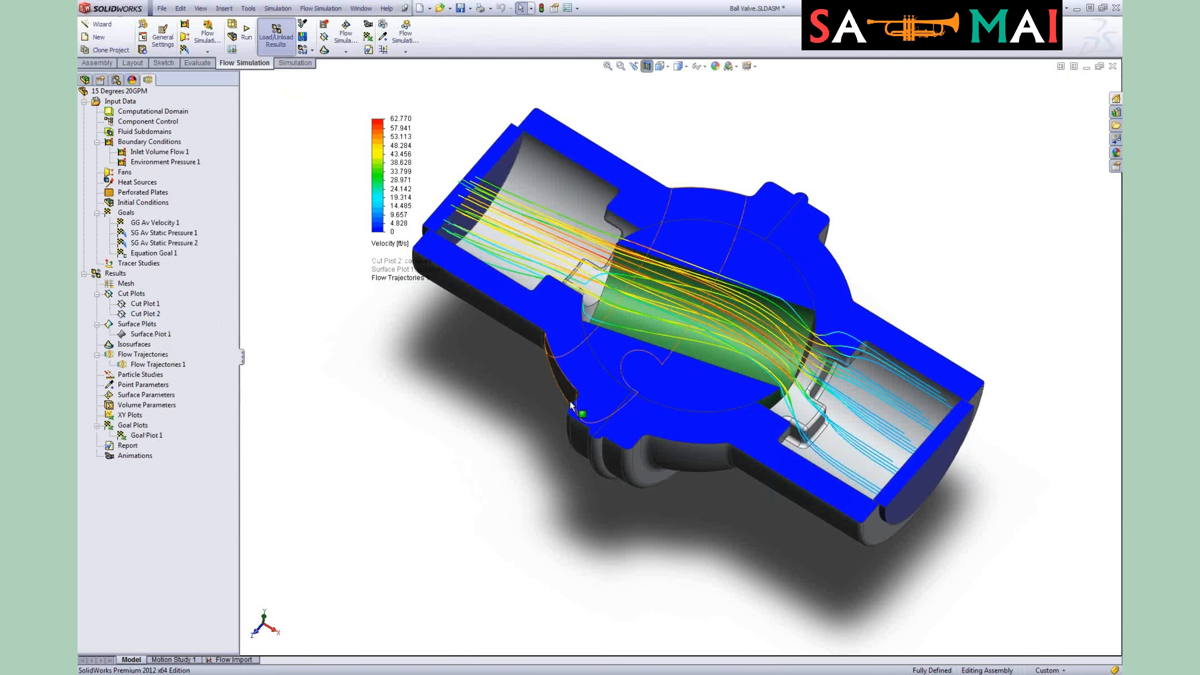
# Step: Examine the flow trajectories through the partly turned ball from different angles
pyautogui.moveTo(653, 351)
pyautogui.mouseDown(button='middle')
pyautogui.moveTo(638, 369)
pyautogui.moveTo(628, 349)
pyautogui.mouseUp(button='middle')
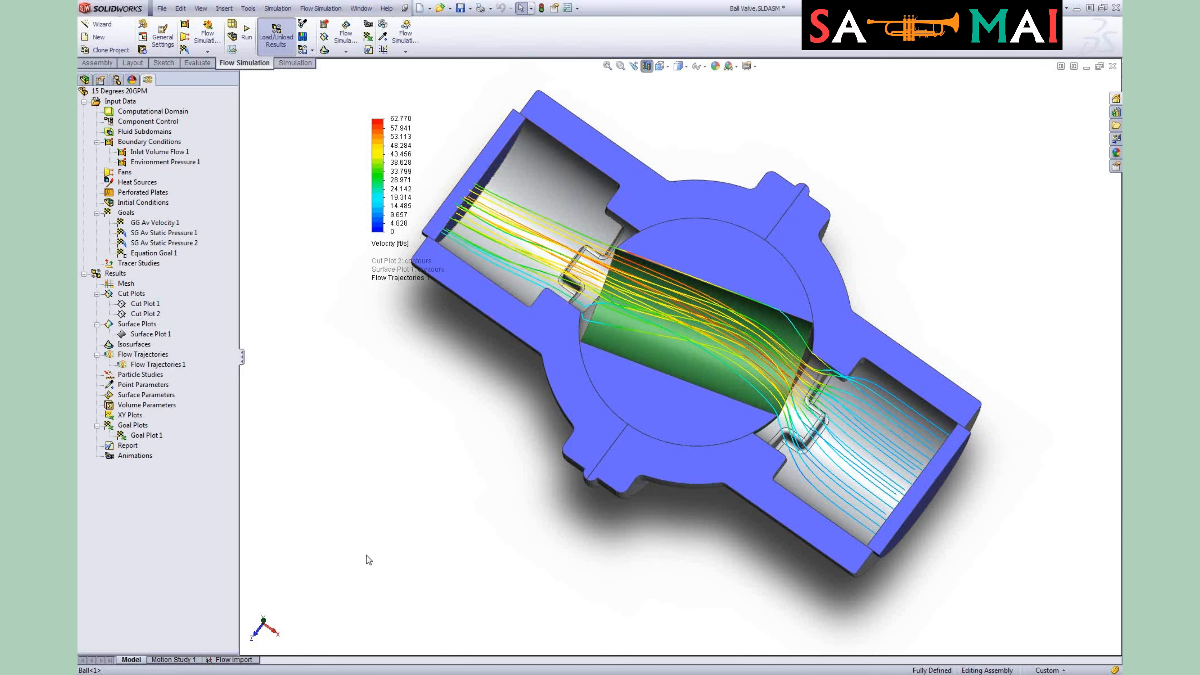
pyautogui.moveTo(369, 560); pyautogui.dragTo(369, 423, button='middle')
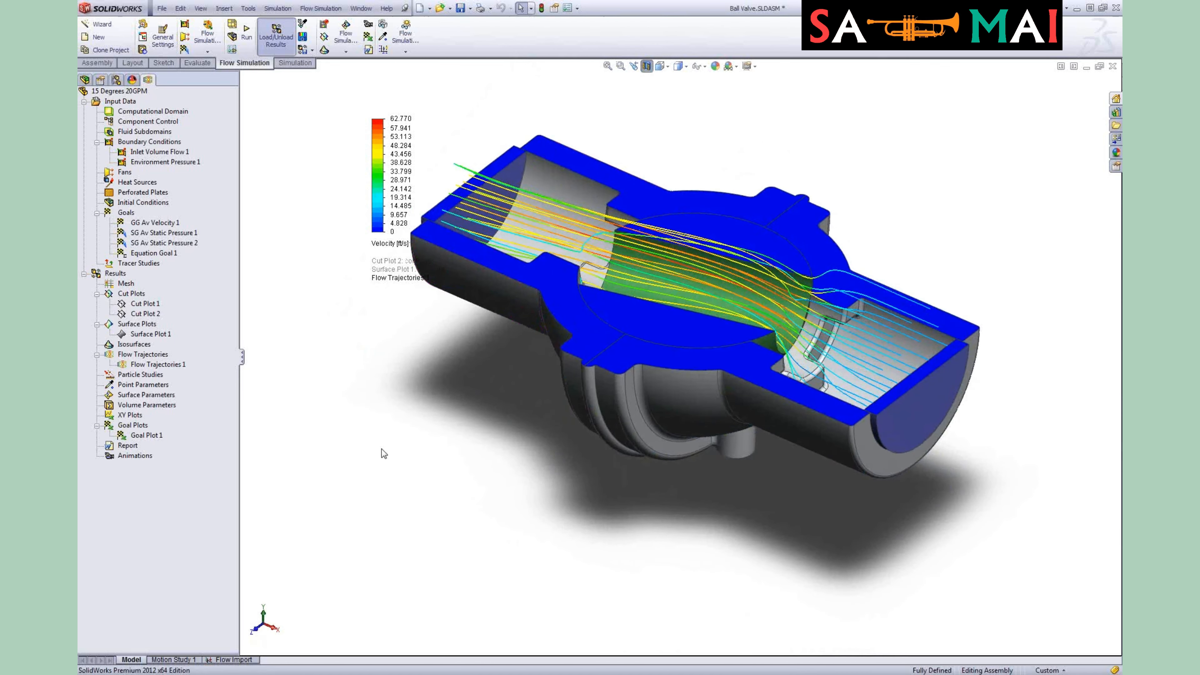
pyautogui.click(152, 366)
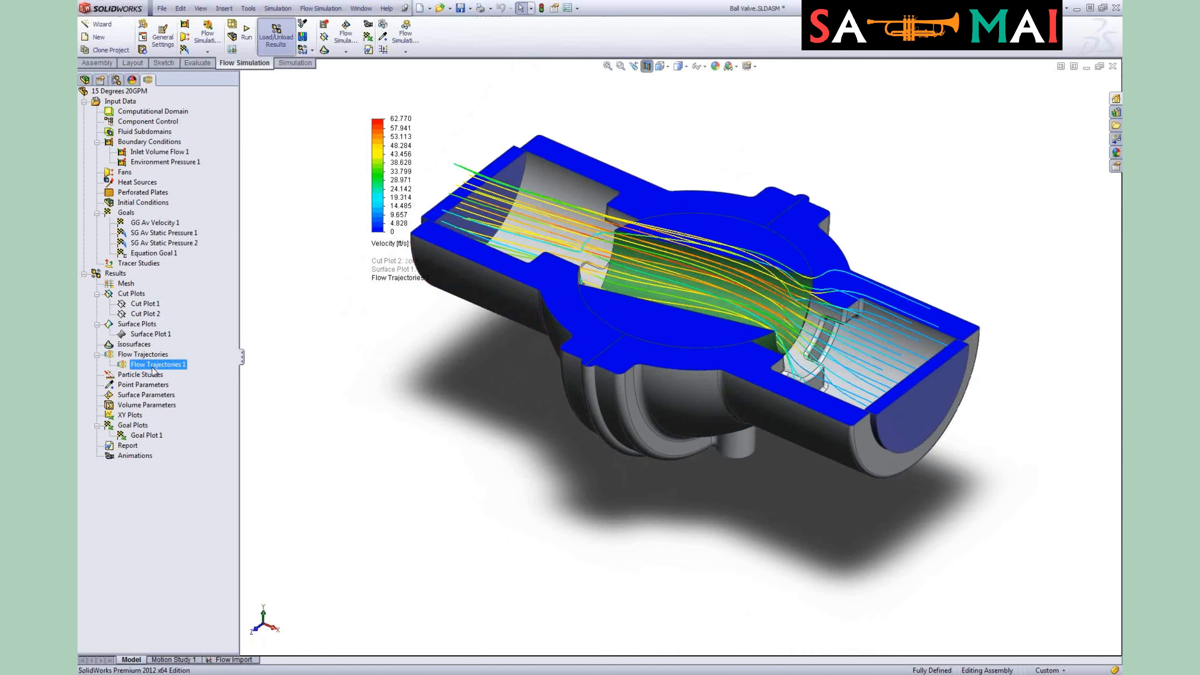
# Step: Hide Flow Trajectories 1 and activate the 30 Degrees 20GPM configuration
pyautogui.rightClick(153, 370)
pyautogui.click(196, 401)
pyautogui.click(118, 80)
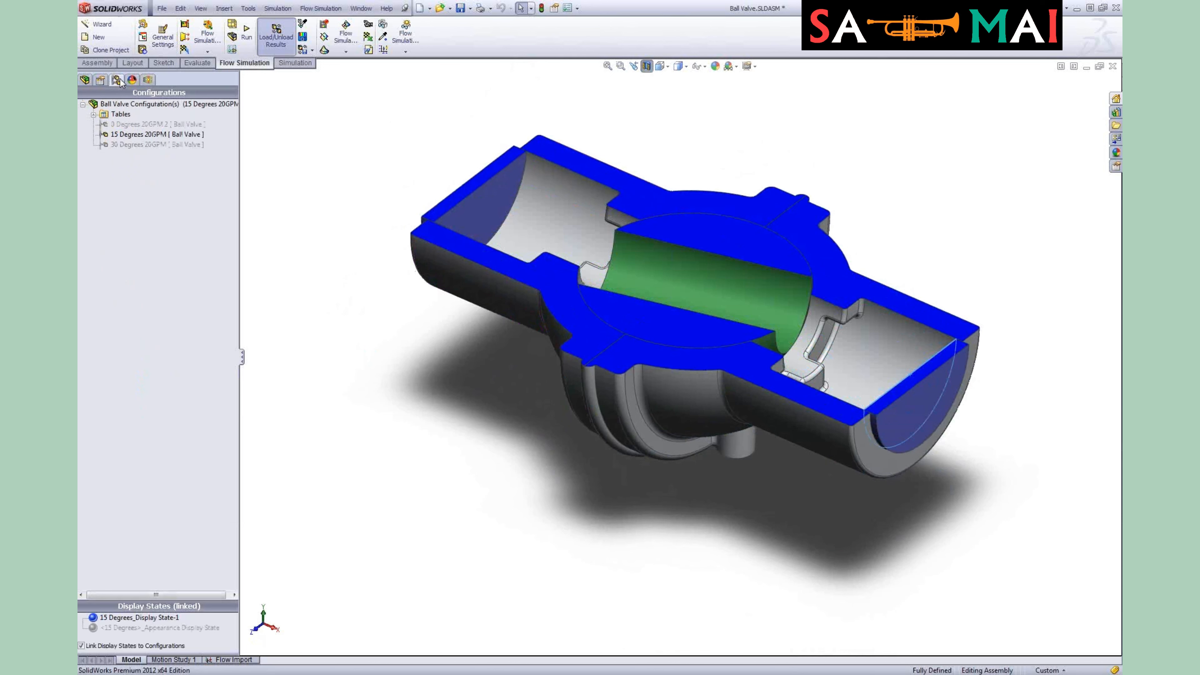
pyautogui.doubleClick(154, 144)
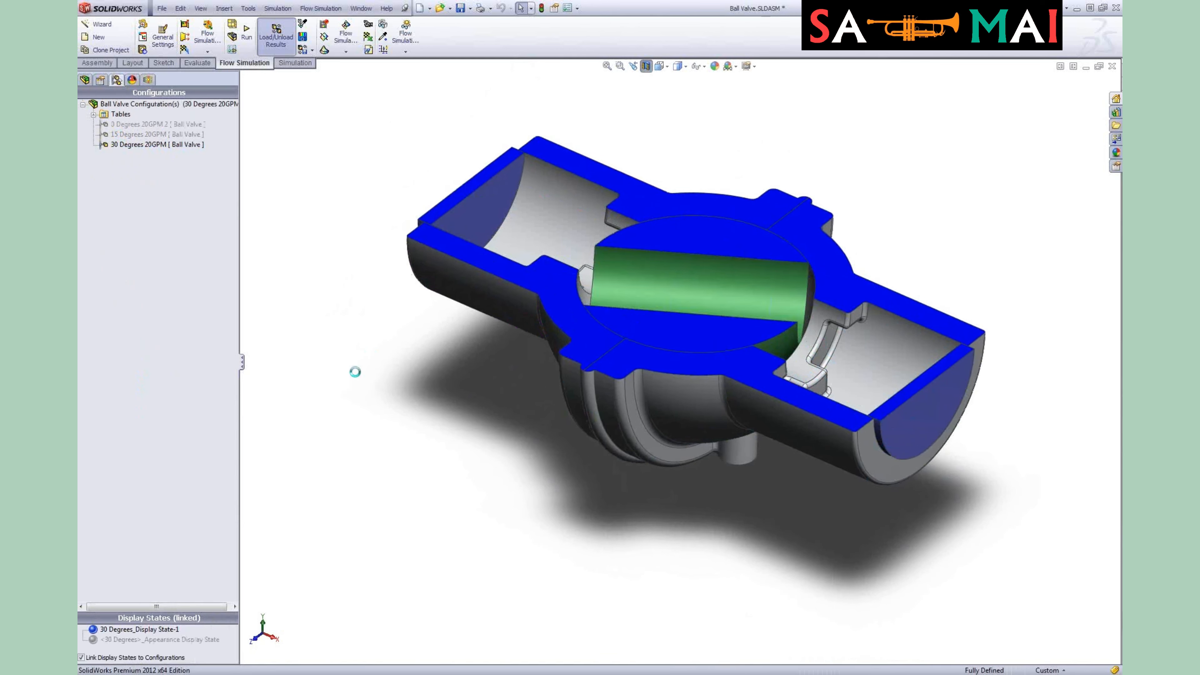
pyautogui.moveTo(372, 295); pyautogui.dragTo(382, 371, button='middle')
pyautogui.click(148, 79)
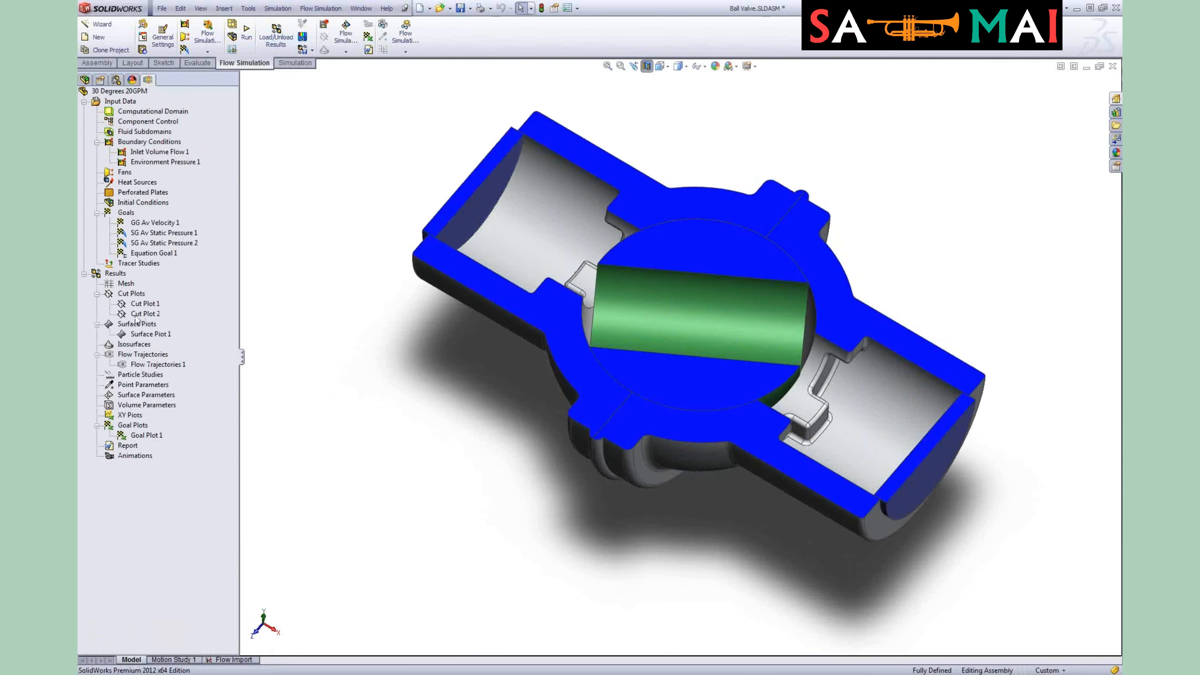
# Step: Load the calculation results for the 30 Degrees 20GPM configuration
pyautogui.rightClick(123, 276)
pyautogui.click(162, 283)
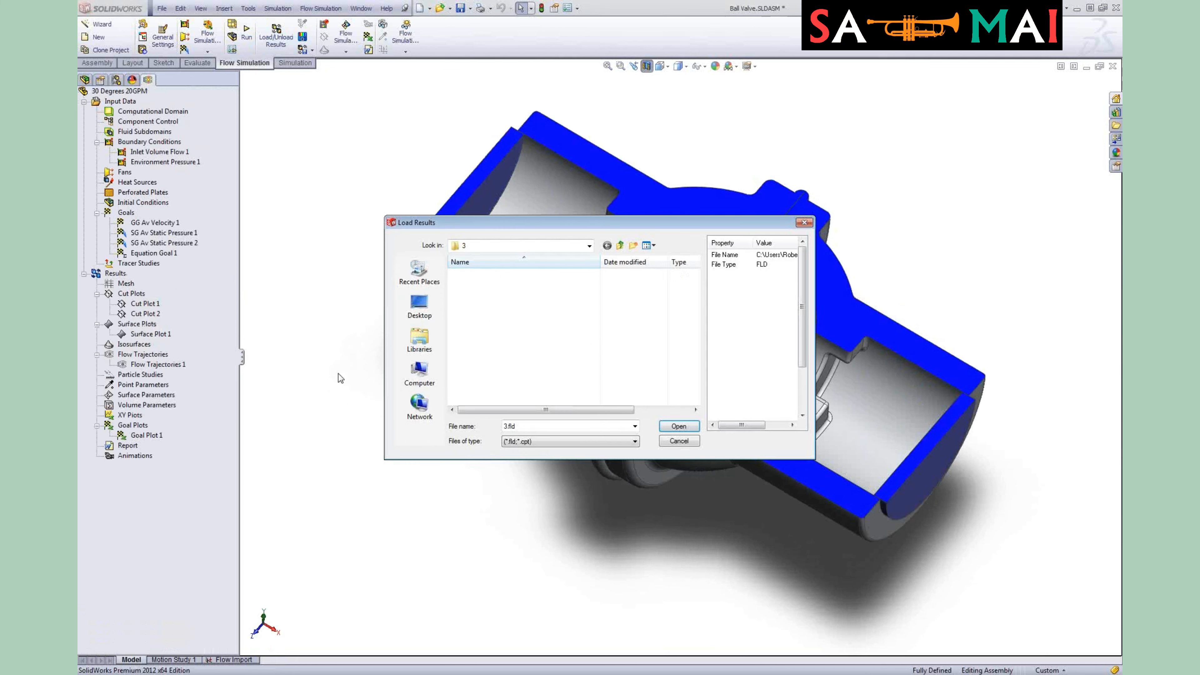
pyautogui.click(667, 425)
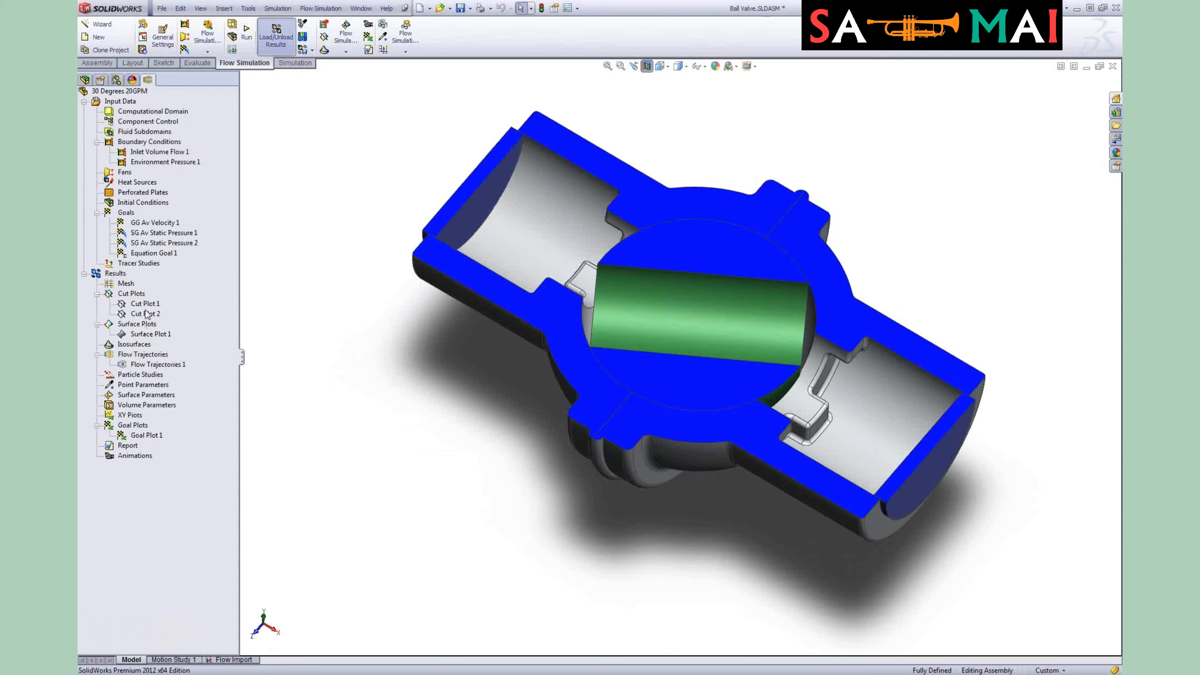
# Step: Show Cut Plot 2 for the 30 Degrees configuration and inspect the velocity contours
pyautogui.rightClick(139, 313)
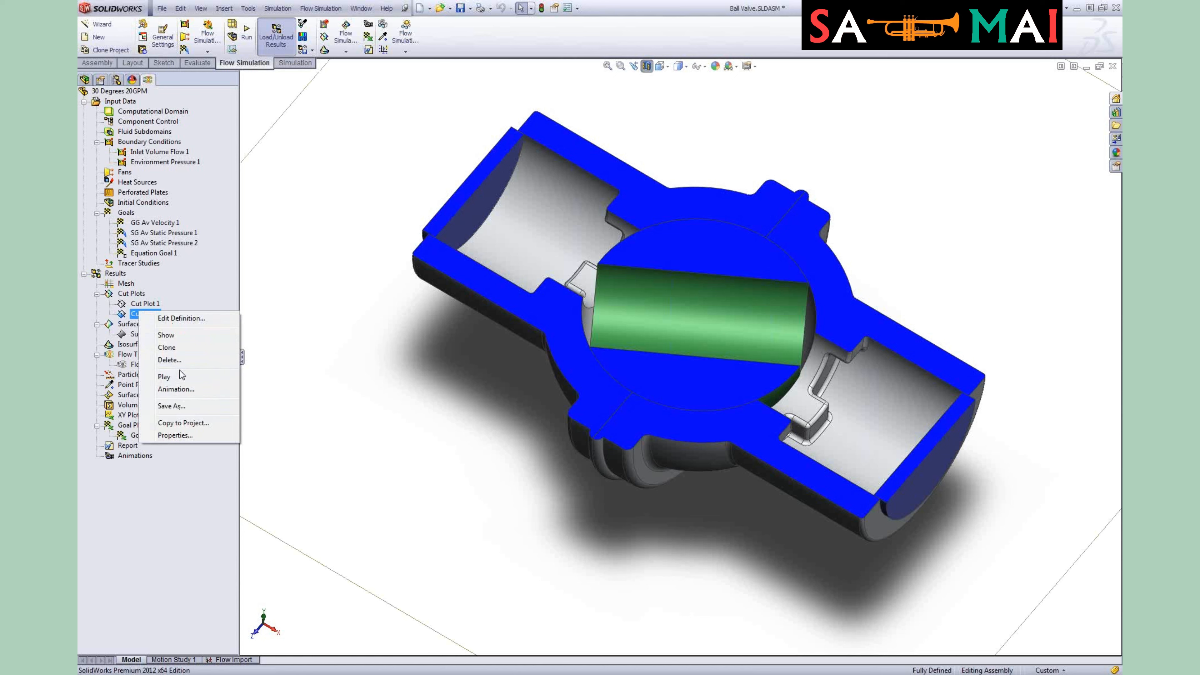
pyautogui.click(174, 333)
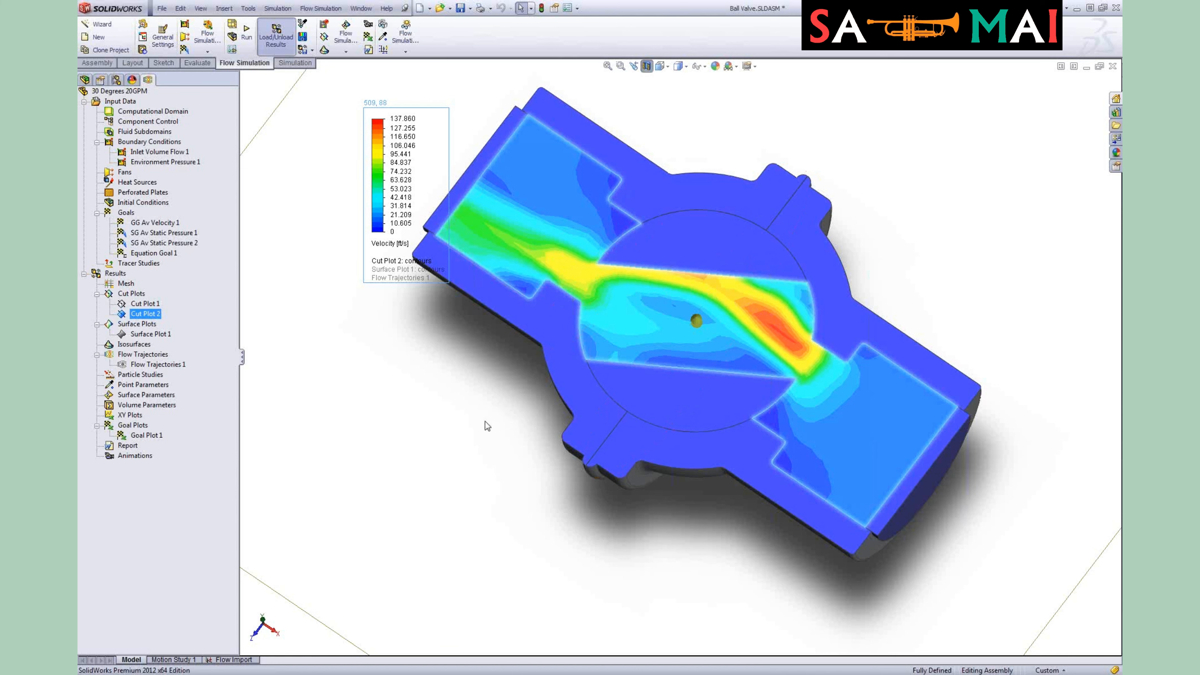
pyautogui.scroll(4, 487, 428)
pyautogui.moveTo(469, 468); pyautogui.dragTo(494, 405, button='middle')
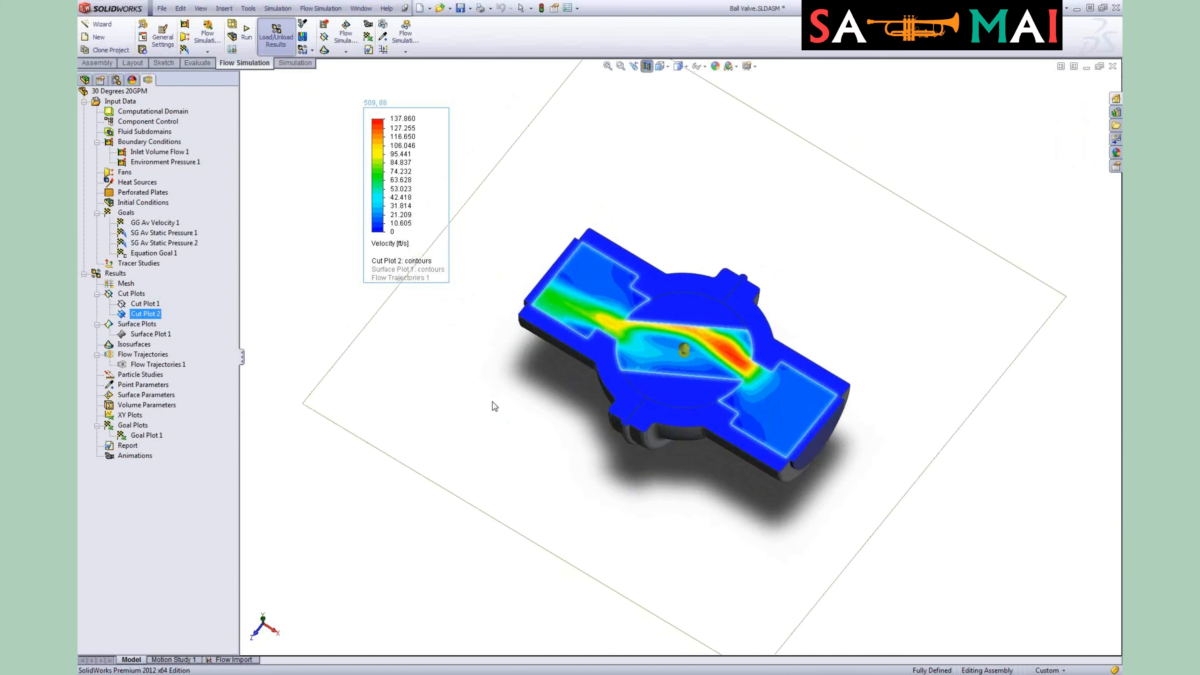
# Step: Clear and hide Cut Plot 2
pyautogui.rightClick(147, 320)
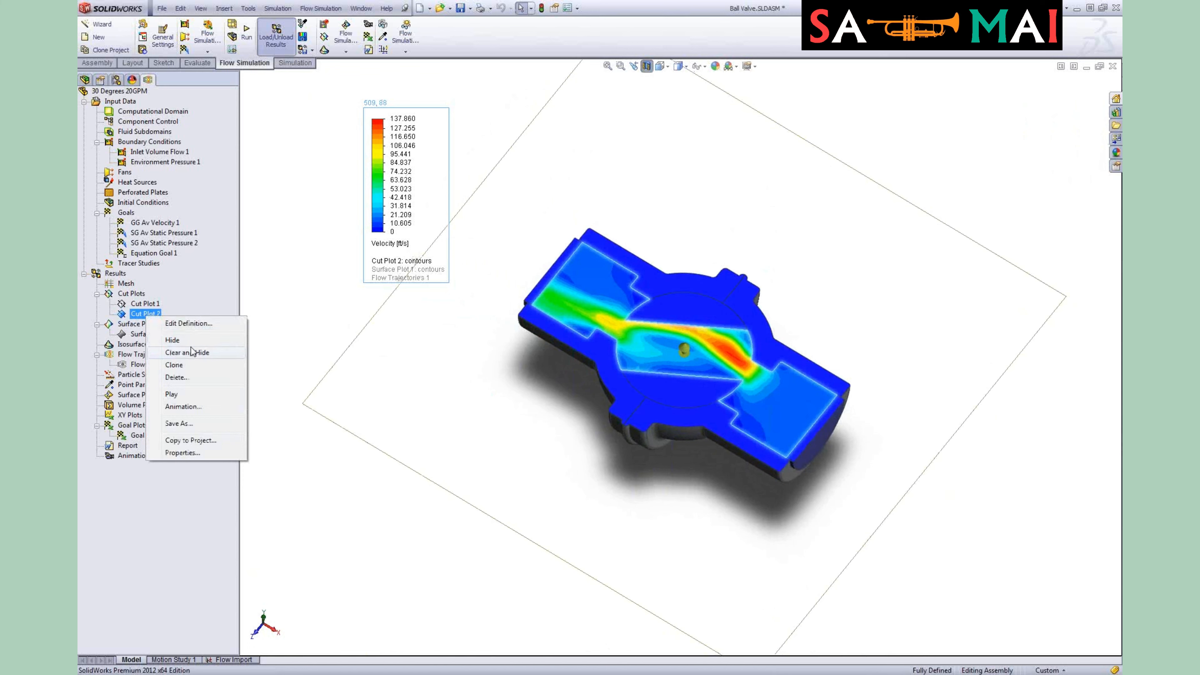
pyautogui.click(196, 349)
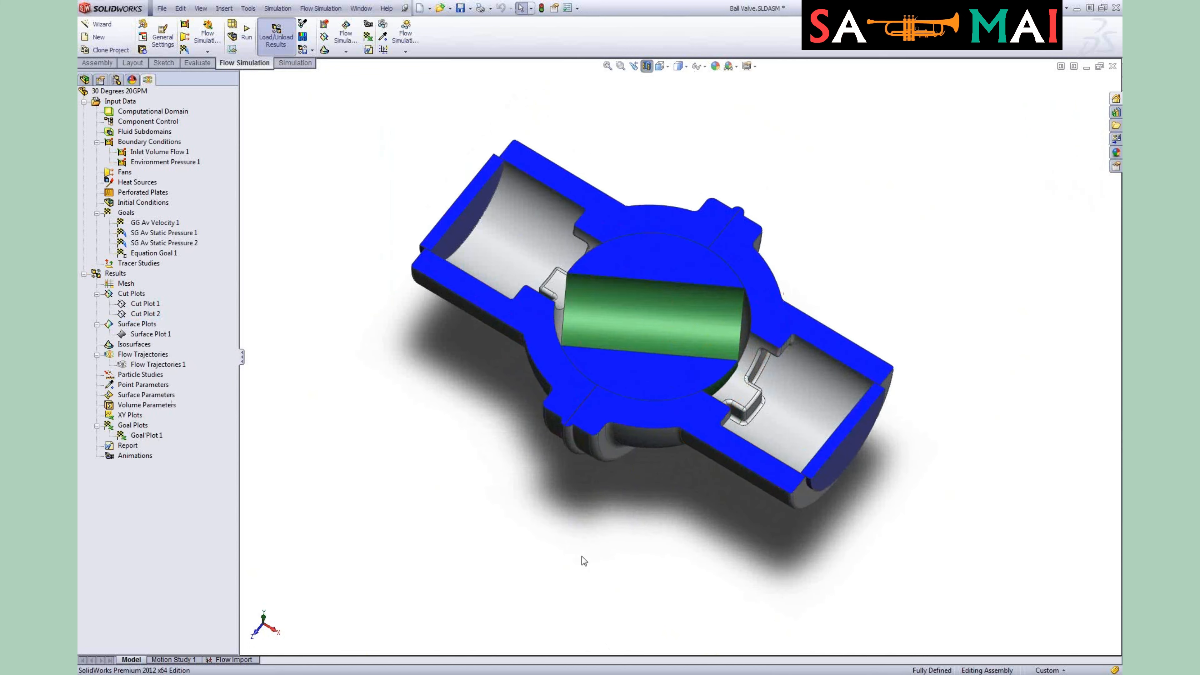
pyautogui.moveTo(581, 559); pyautogui.dragTo(592, 442, button='middle')
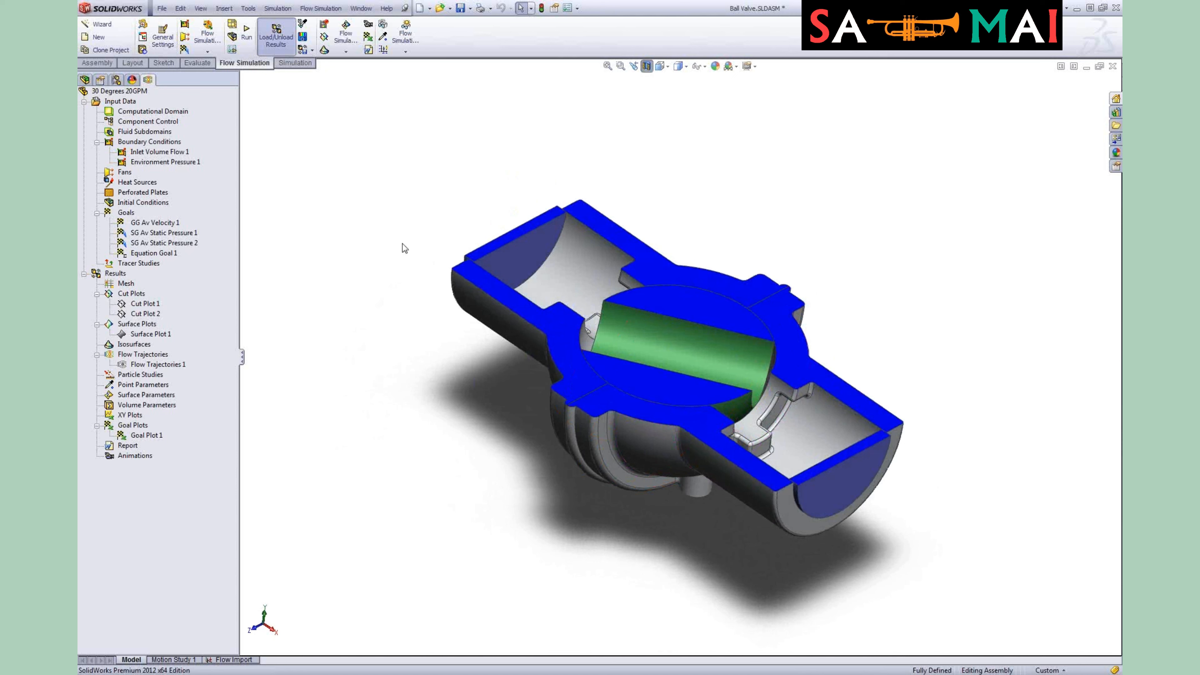
# Step: Activate the 0 Degrees 20GPM 2 configuration and return to the Flow Simulation tree
pyautogui.click(116, 80)
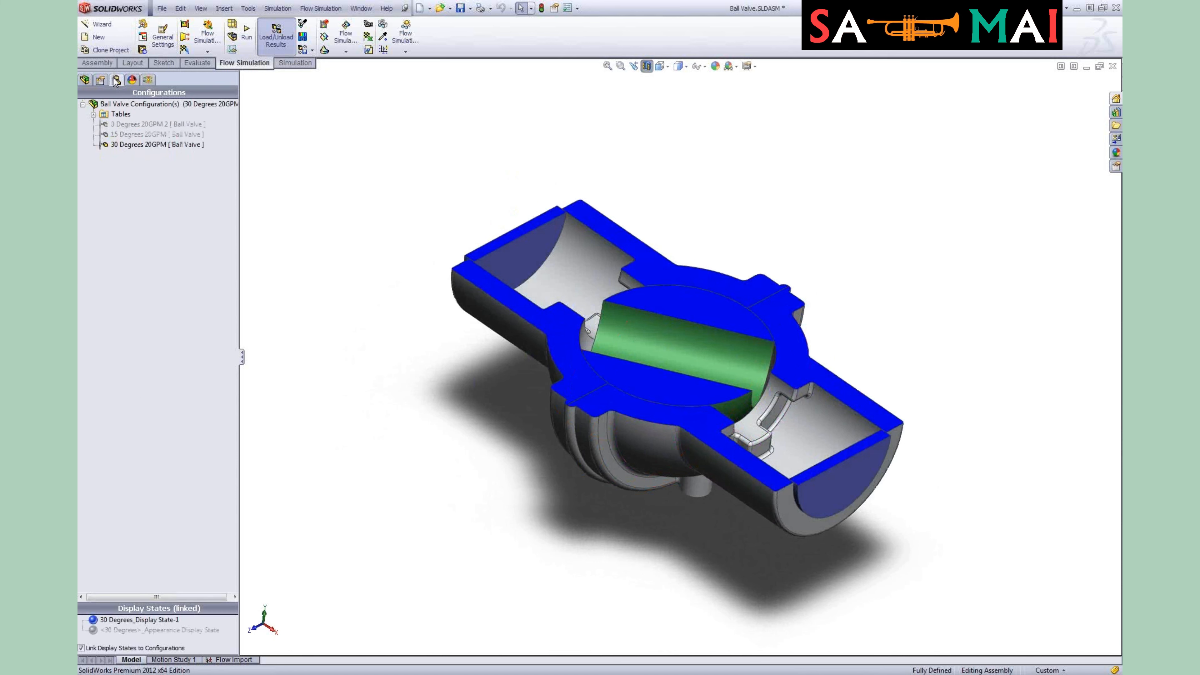
pyautogui.doubleClick(137, 124)
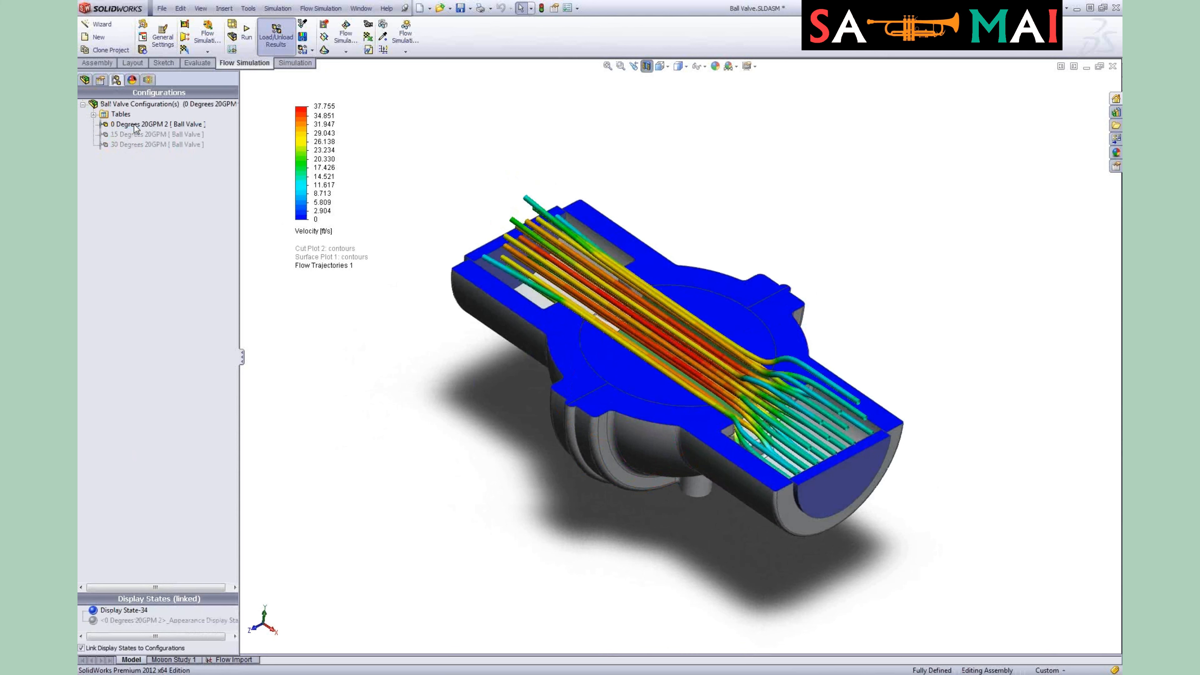
pyautogui.click(149, 80)
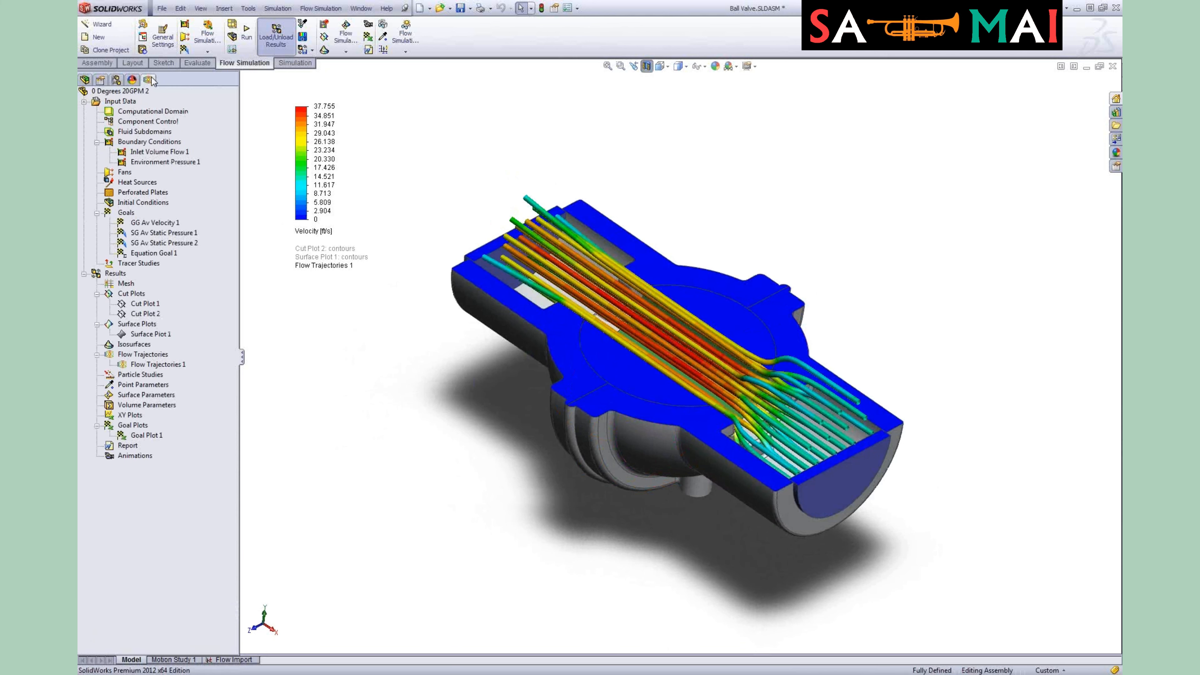
# Step: Clear and hide Flow Trajectories 1 for the 0 Degrees configuration
pyautogui.click(168, 365)
pyautogui.rightClick(168, 365)
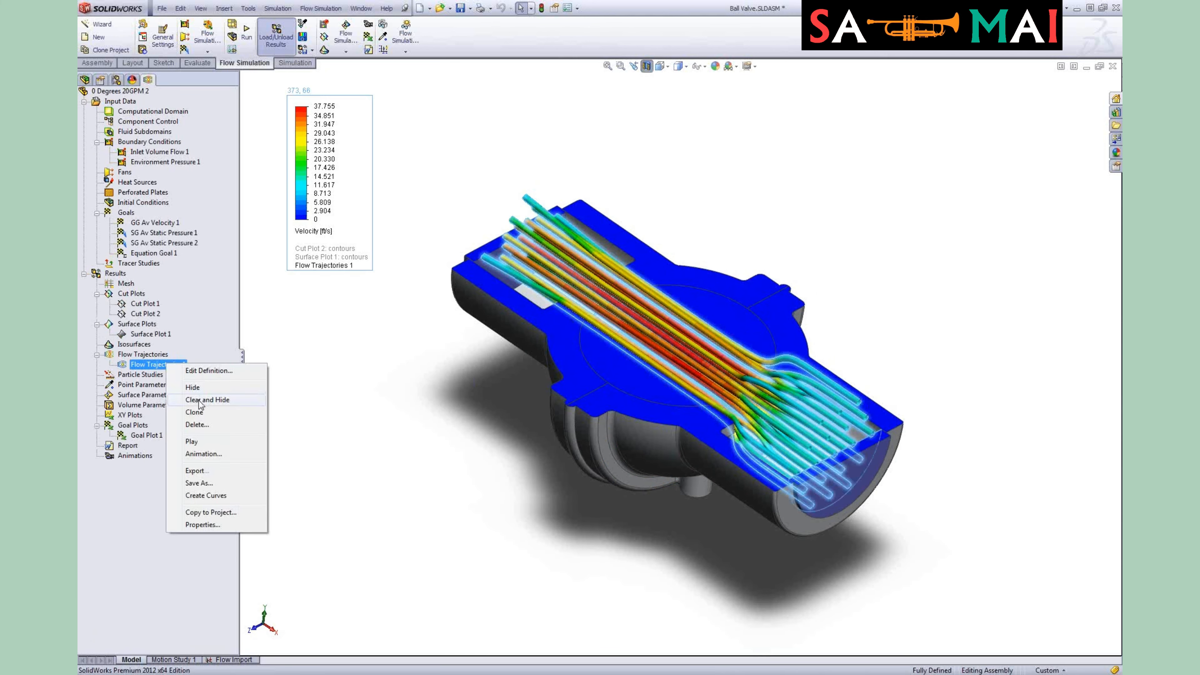
pyautogui.click(199, 399)
# Step: Clone the project into a new configuration named 0 Degrees 24GPM
pyautogui.rightClick(145, 89)
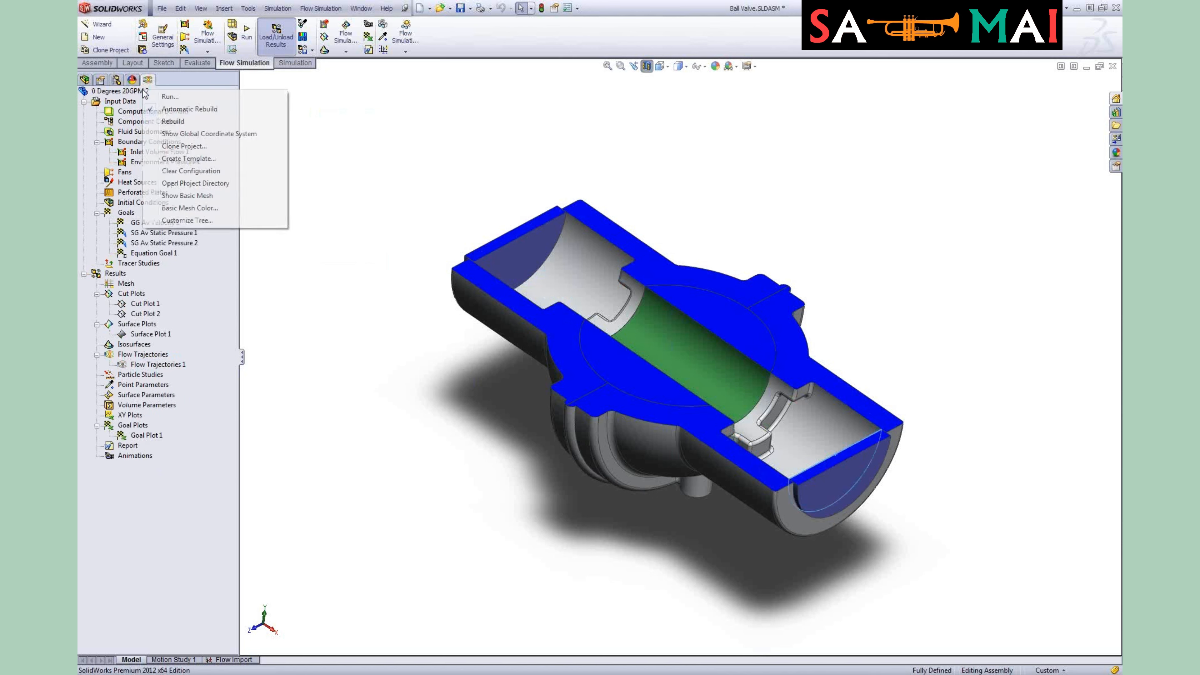
pyautogui.click(185, 146)
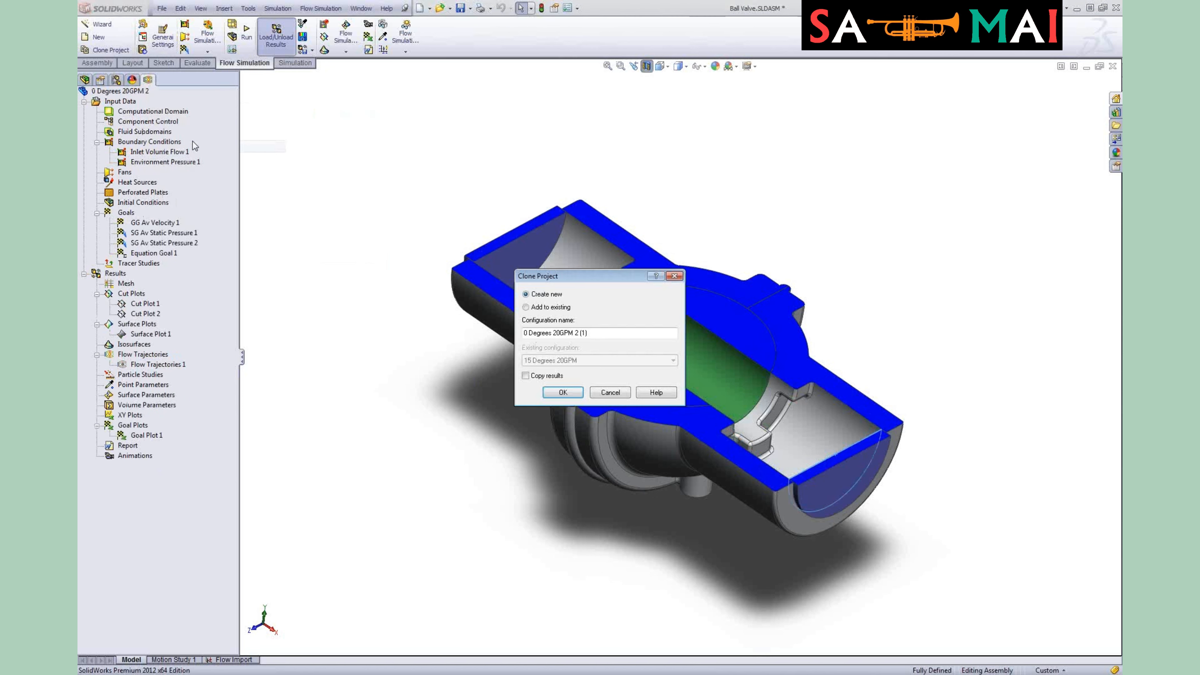
pyautogui.moveTo(598, 338); pyautogui.dragTo(521, 332)
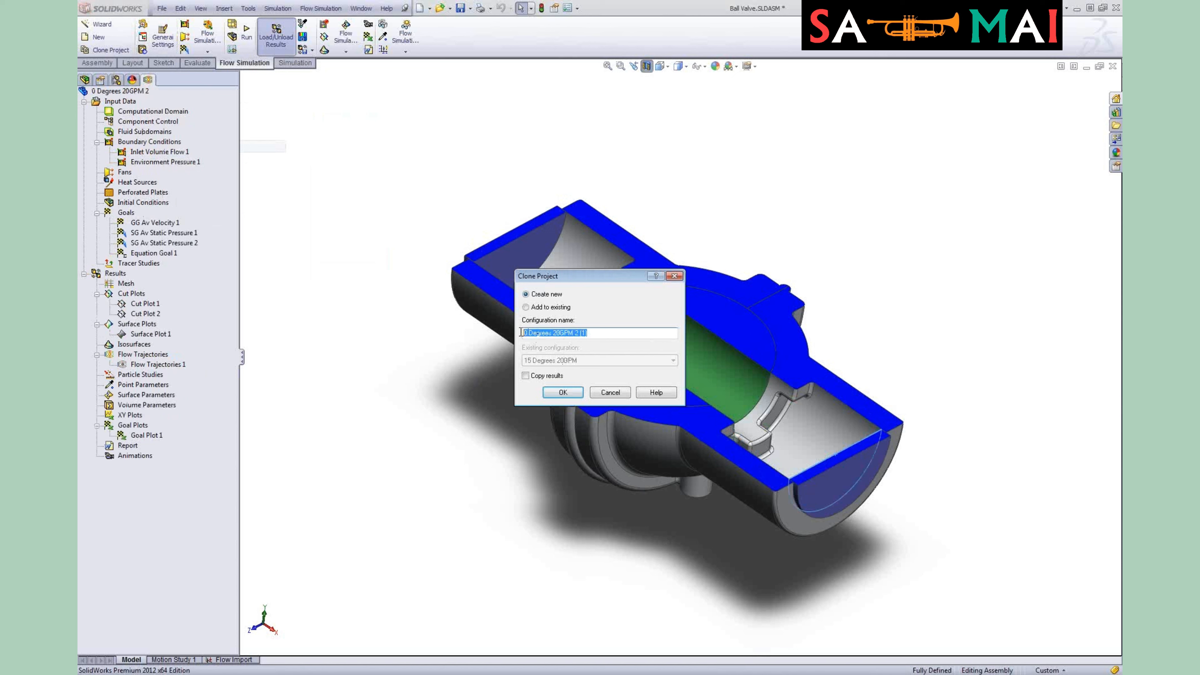
pyautogui.click(572, 335)
pyautogui.write('4')
pyautogui.click(565, 396)
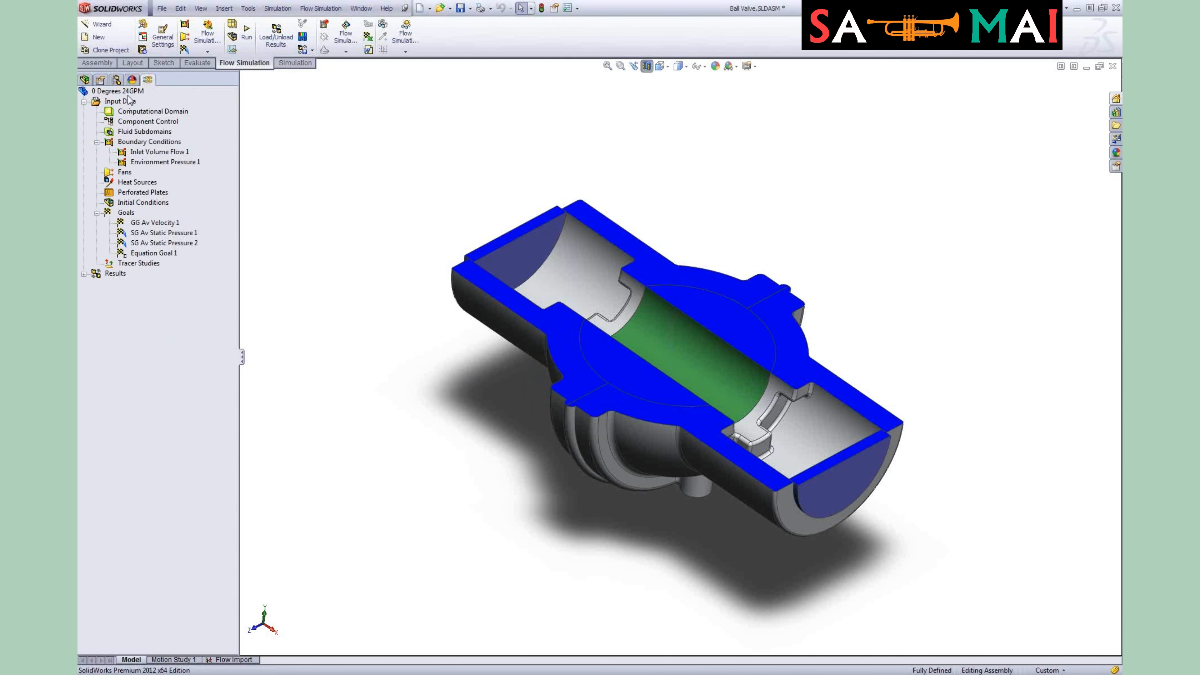
# Step: Edit Inlet Volume Flow 1 and set the flow rate to 24 gal (US)/min
pyautogui.rightClick(182, 153)
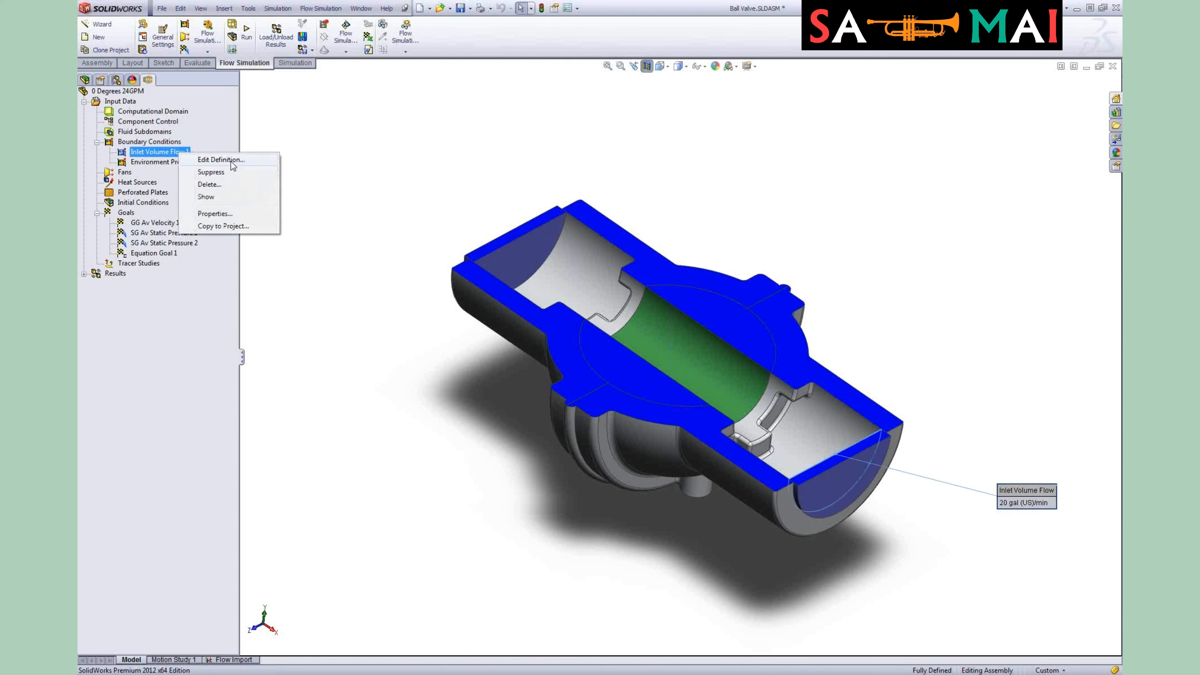
pyautogui.press('Escape')
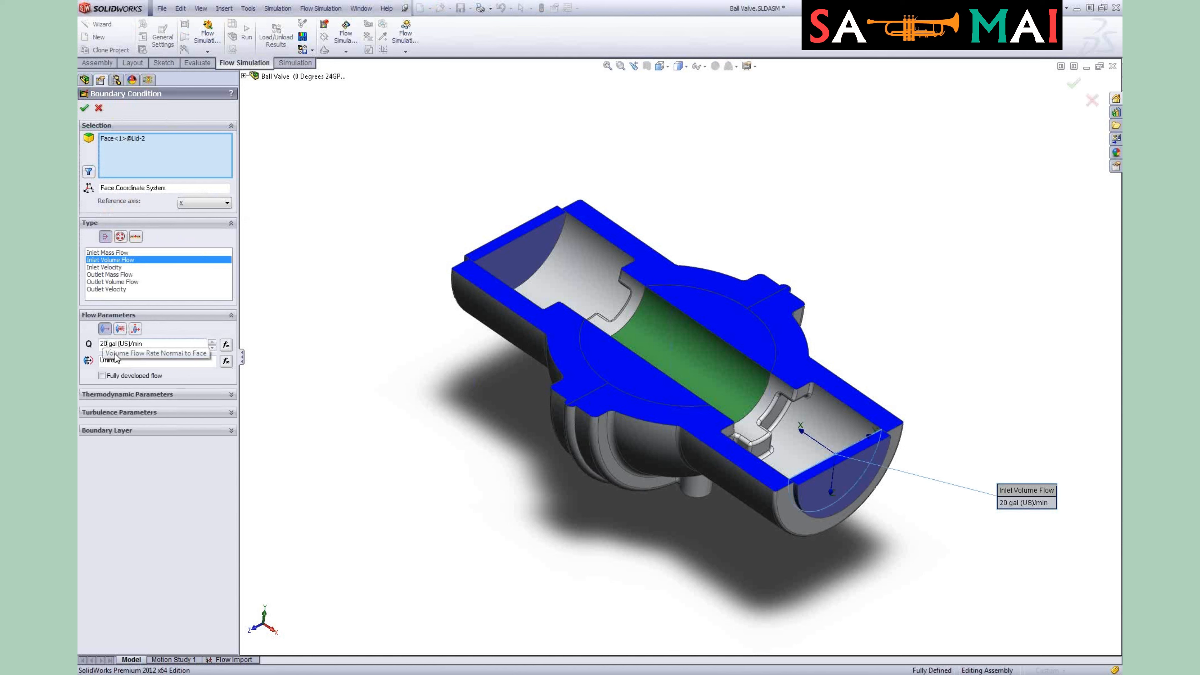
pyautogui.press('BackSpace')
pyautogui.write('4')
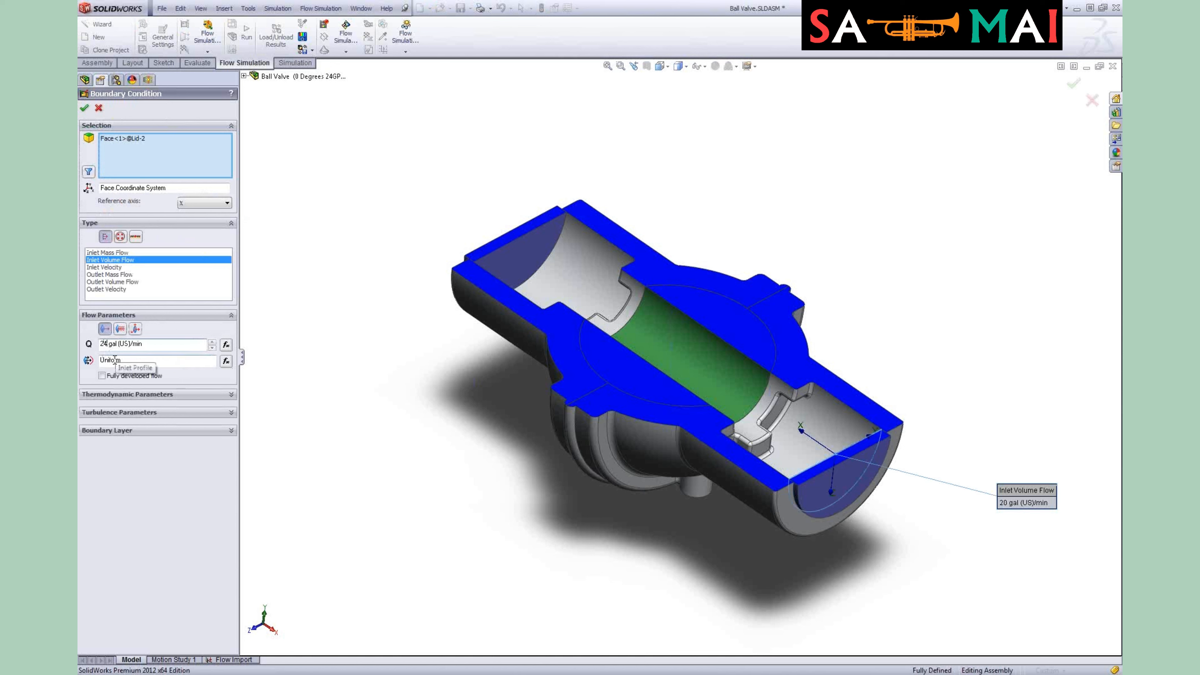
pyautogui.click(84, 110)
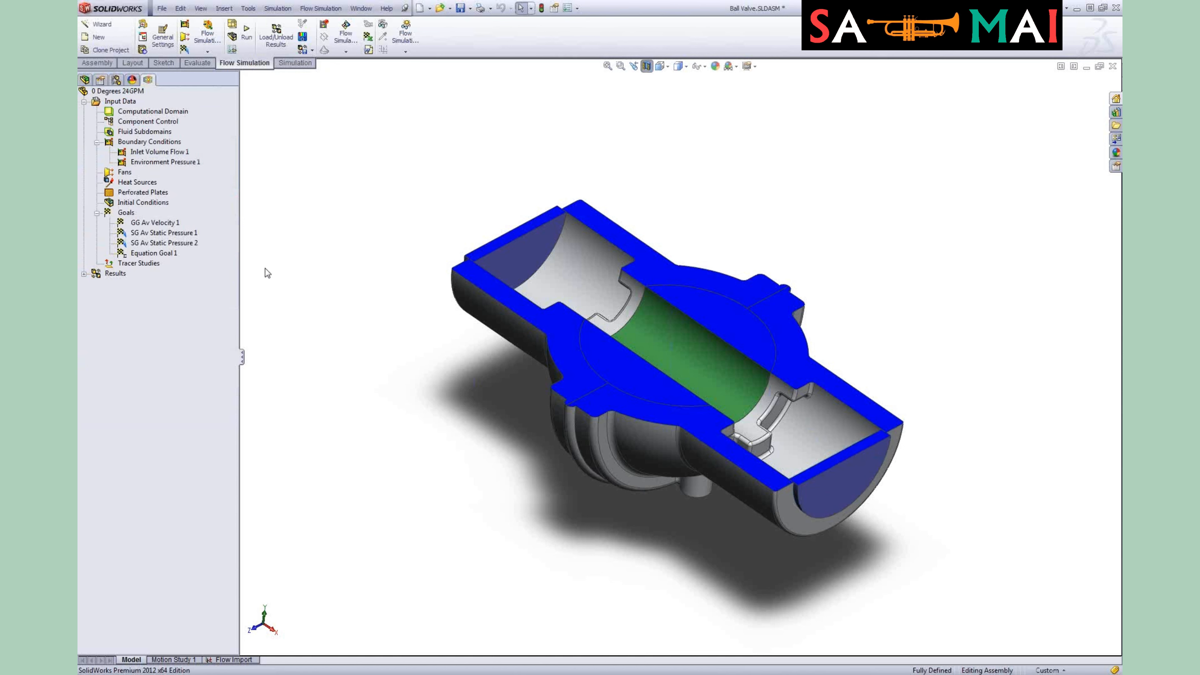
# Step: Run a new calculation for the 0 Degrees 24GPM configuration
pyautogui.rightClick(132, 93)
pyautogui.click(151, 100)
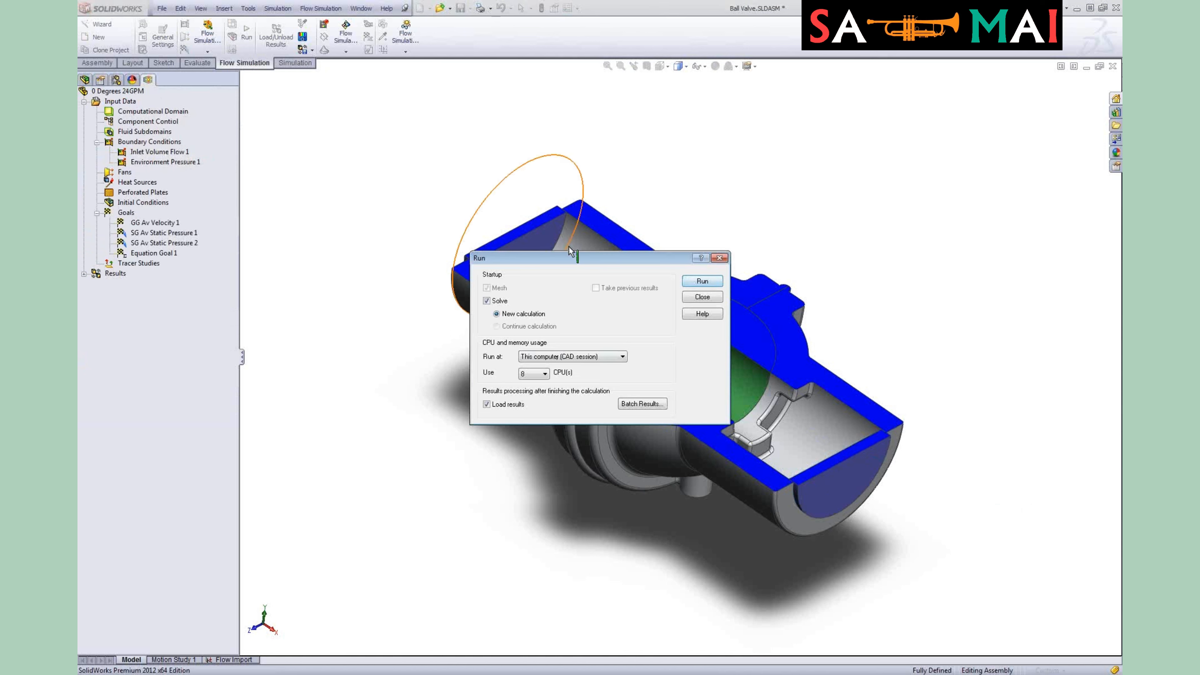
pyautogui.moveTo(563, 258); pyautogui.dragTo(482, 136)
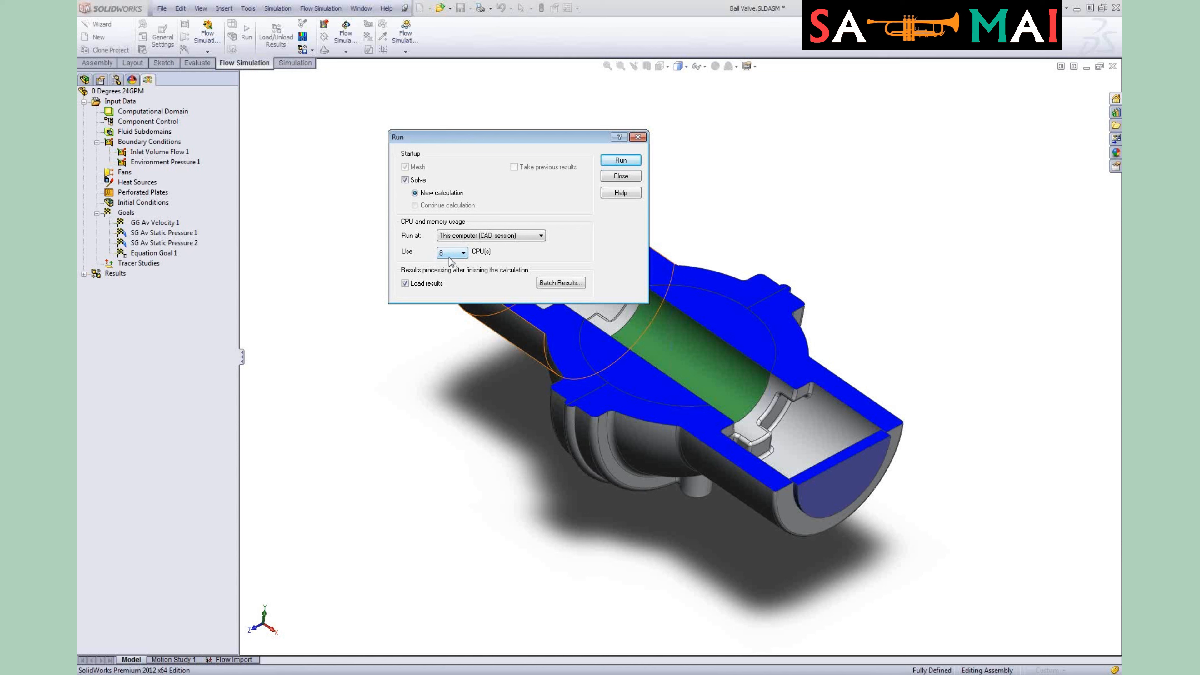
pyautogui.click(619, 160)
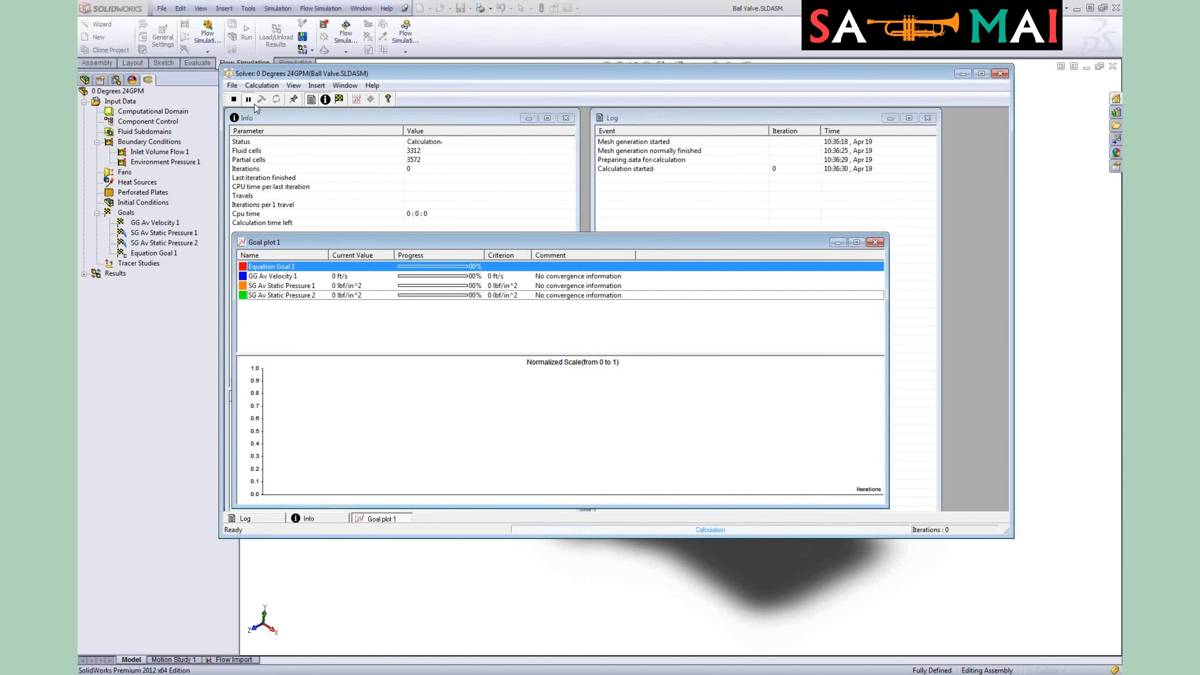
# Step: Rearrange the Goal plot and Log windows inside the solver window
pyautogui.moveTo(579, 234); pyautogui.dragTo(574, 312)
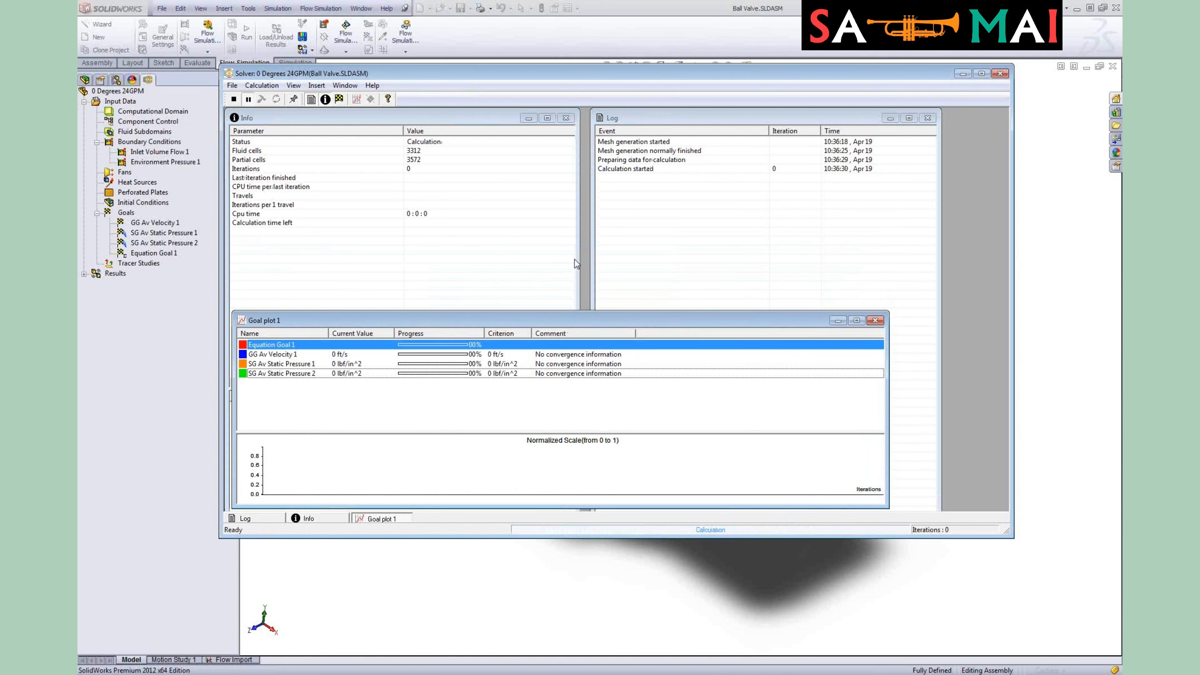
pyautogui.moveTo(656, 120); pyautogui.dragTo(731, 265)
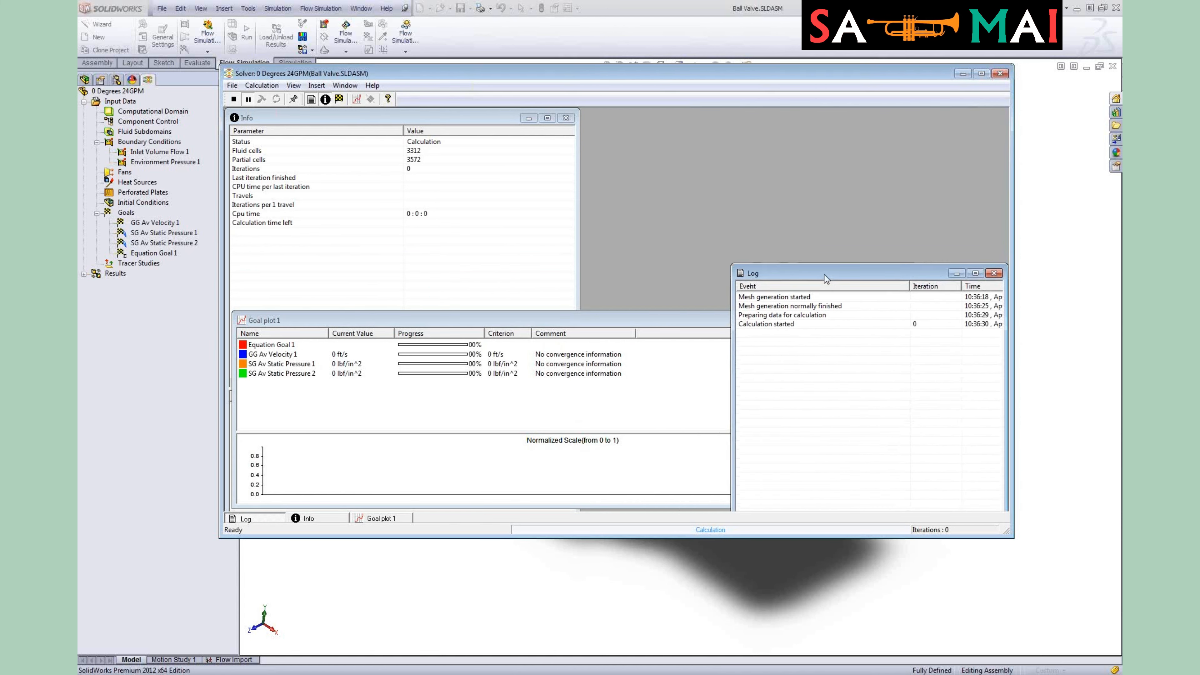
pyautogui.moveTo(825, 279); pyautogui.dragTo(827, 122)
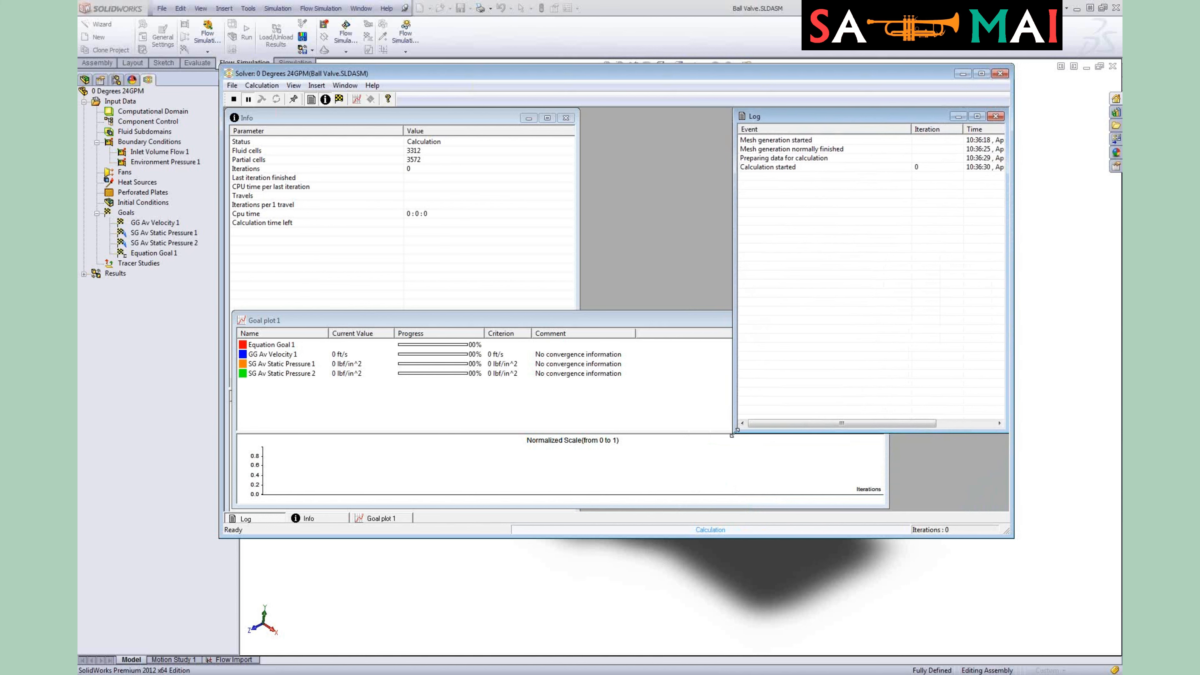
pyautogui.moveTo(735, 432); pyautogui.dragTo(798, 299)
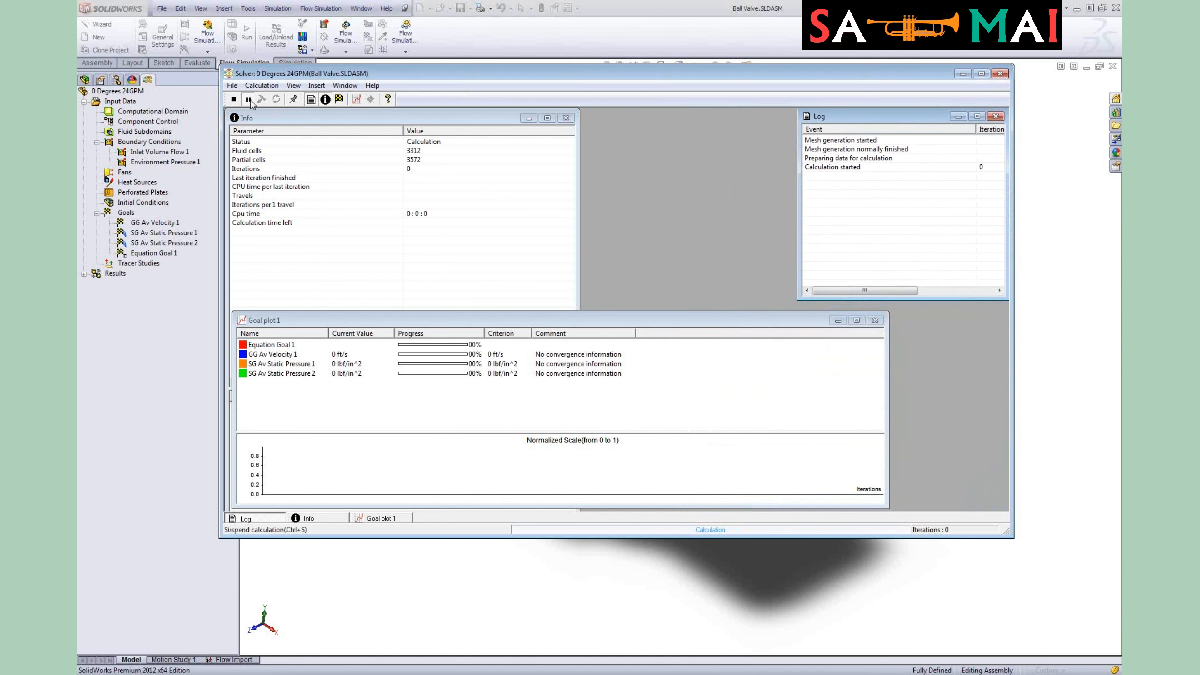
# Step: Insert a solver preview on Plane2 showing Velocity contours for the running calculation
pyautogui.click(371, 98)
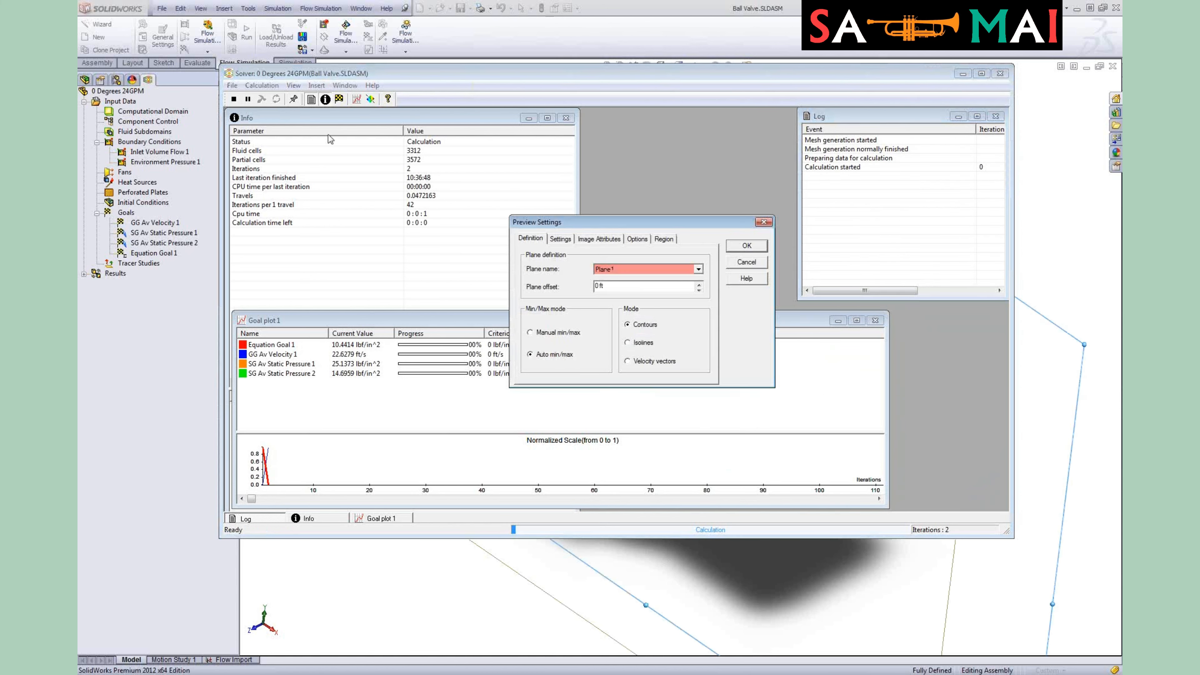
pyautogui.moveTo(586, 223); pyautogui.dragTo(497, 161)
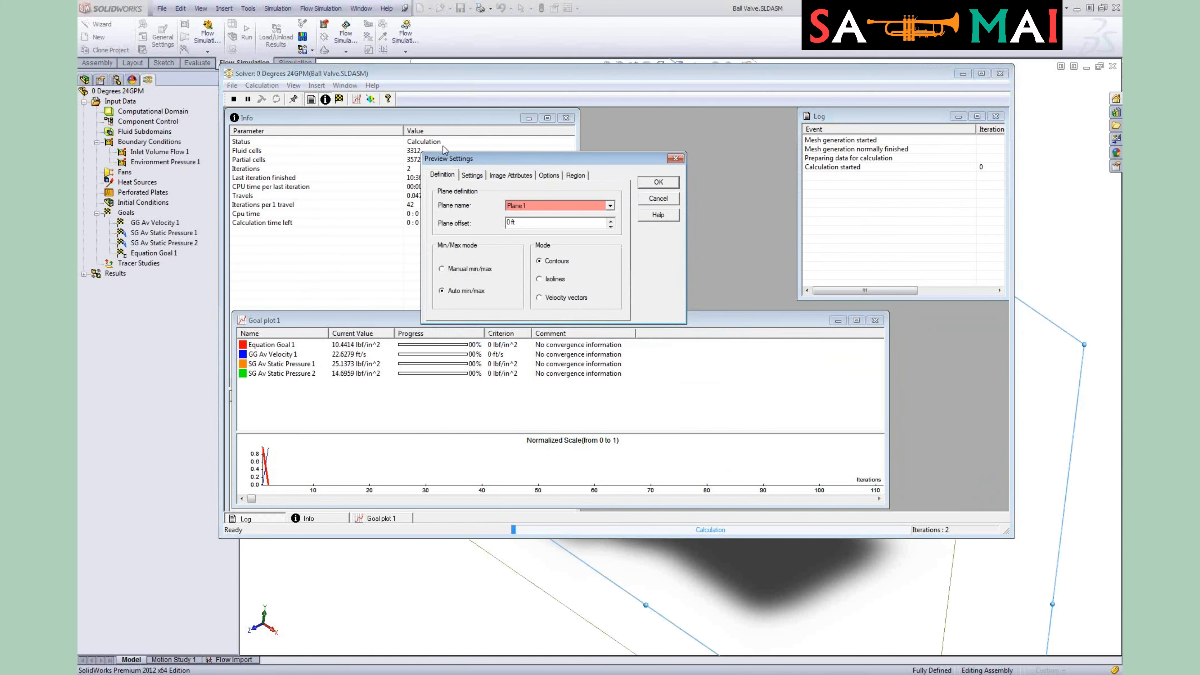
pyautogui.click(610, 206)
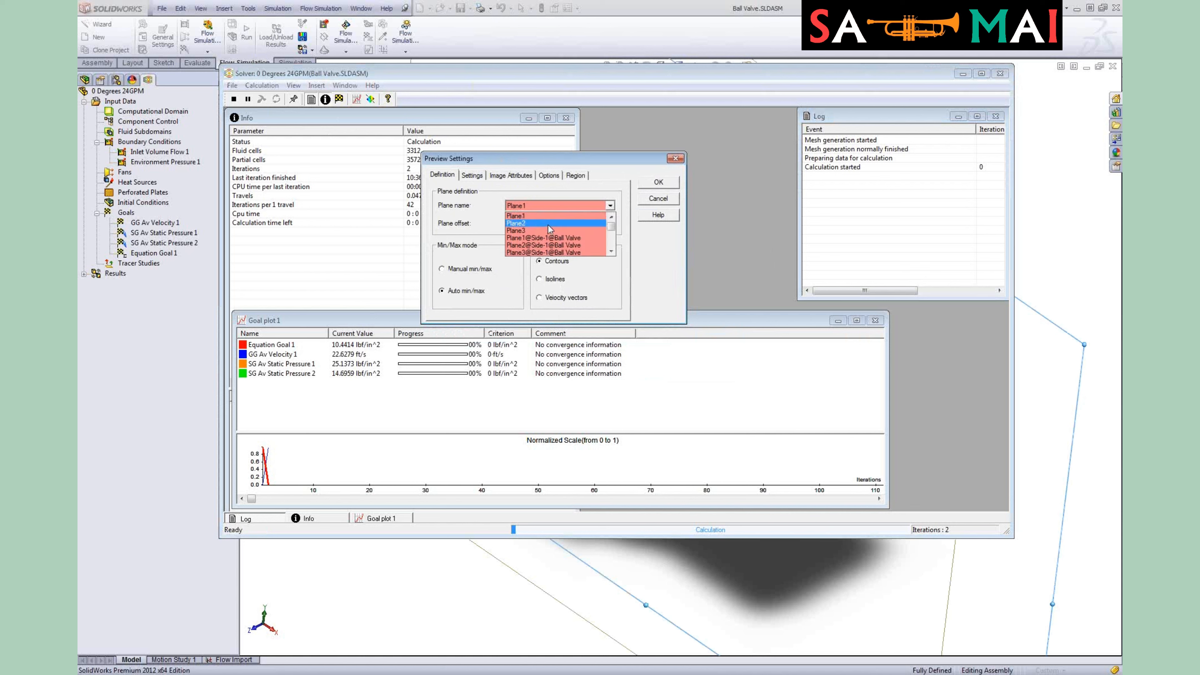
pyautogui.click(550, 227)
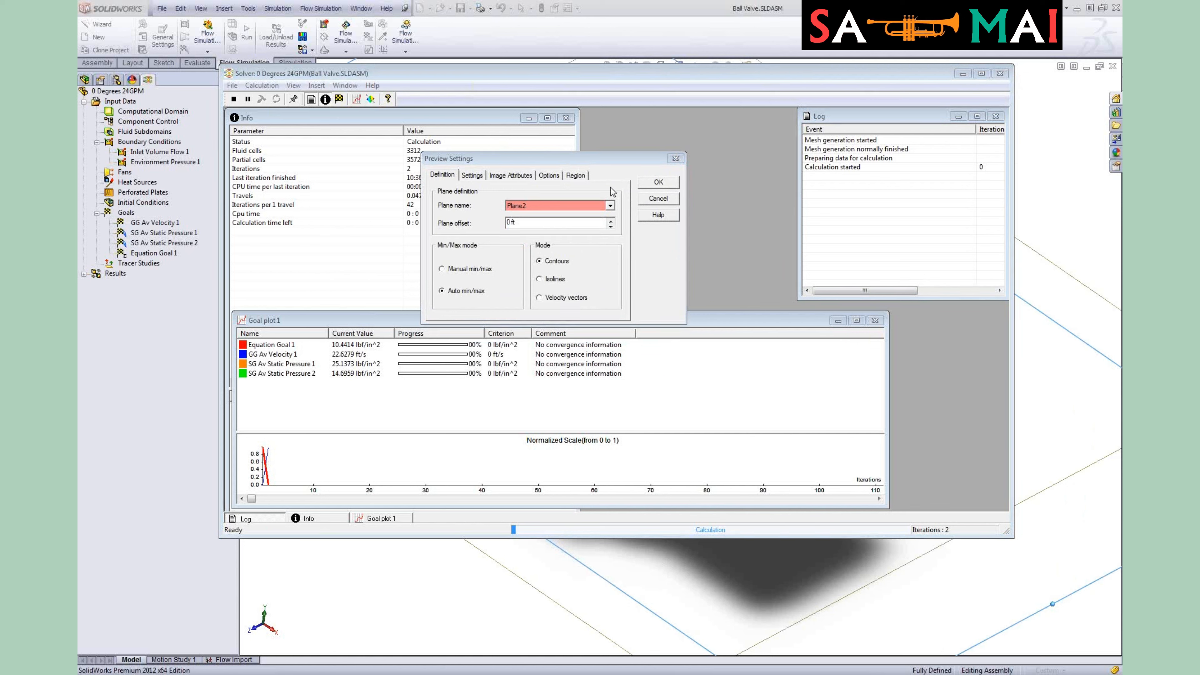
pyautogui.click(481, 177)
pyautogui.click(523, 178)
pyautogui.click(475, 178)
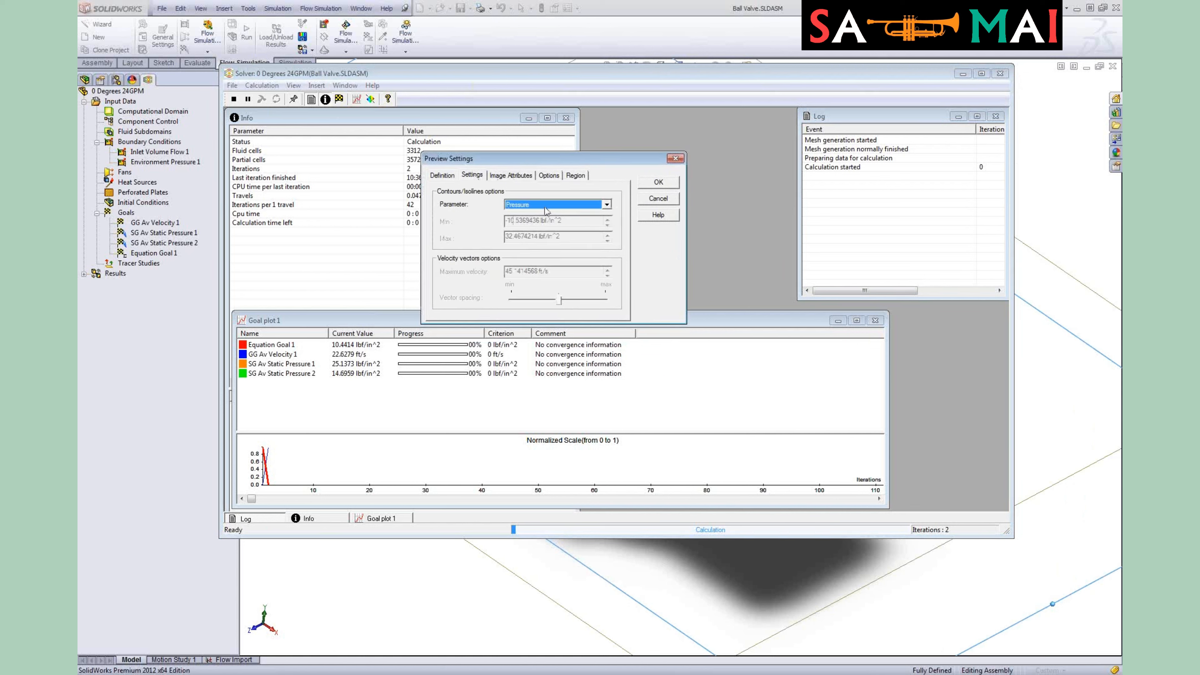
pyautogui.click(606, 204)
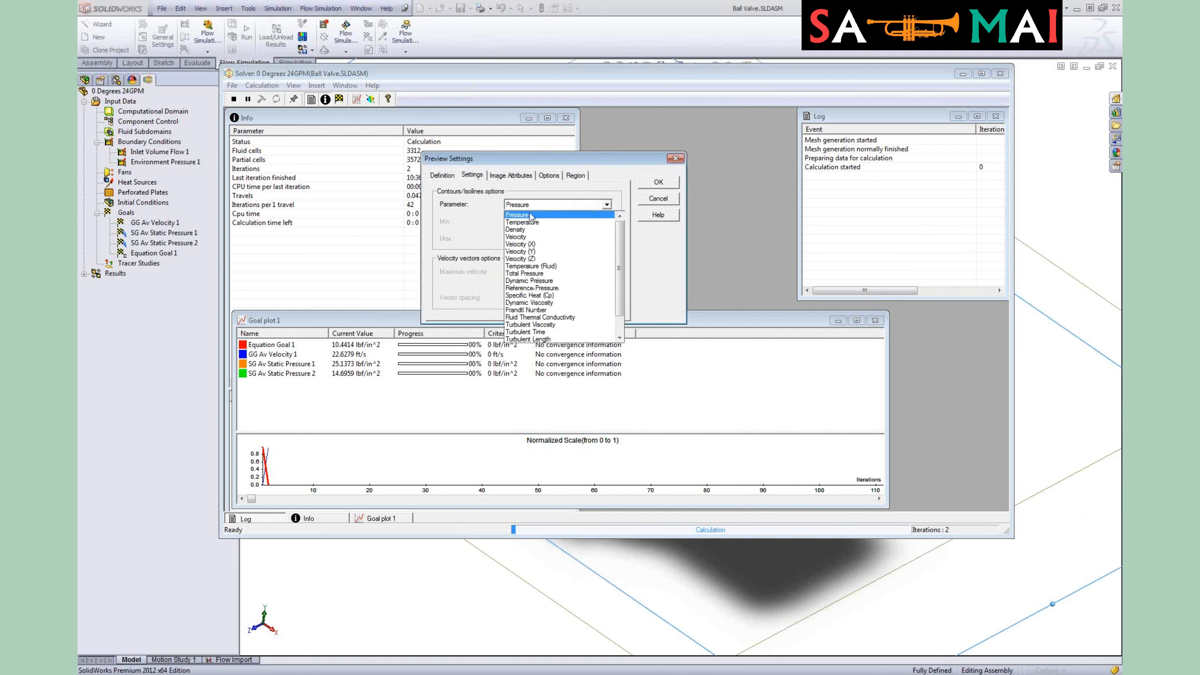
pyautogui.click(520, 236)
pyautogui.click(658, 183)
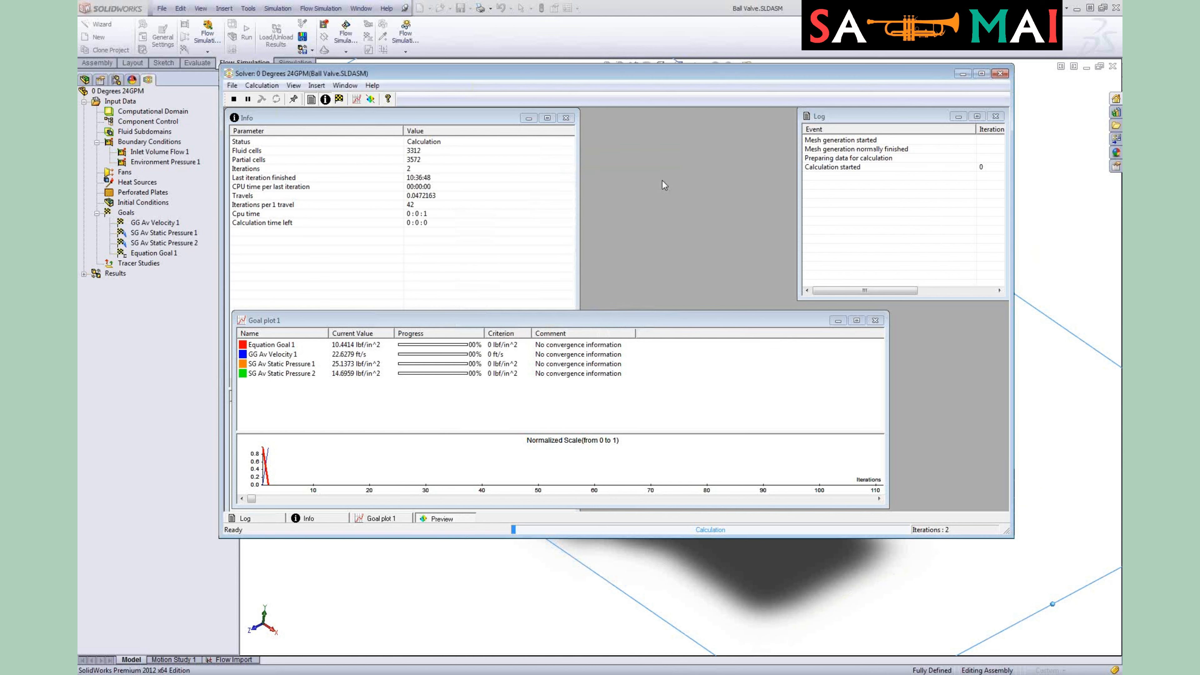
# Step: Reposition the Velocity preview window to watch the solve finish, then close the solver window
pyautogui.moveTo(702, 151); pyautogui.dragTo(824, 167)
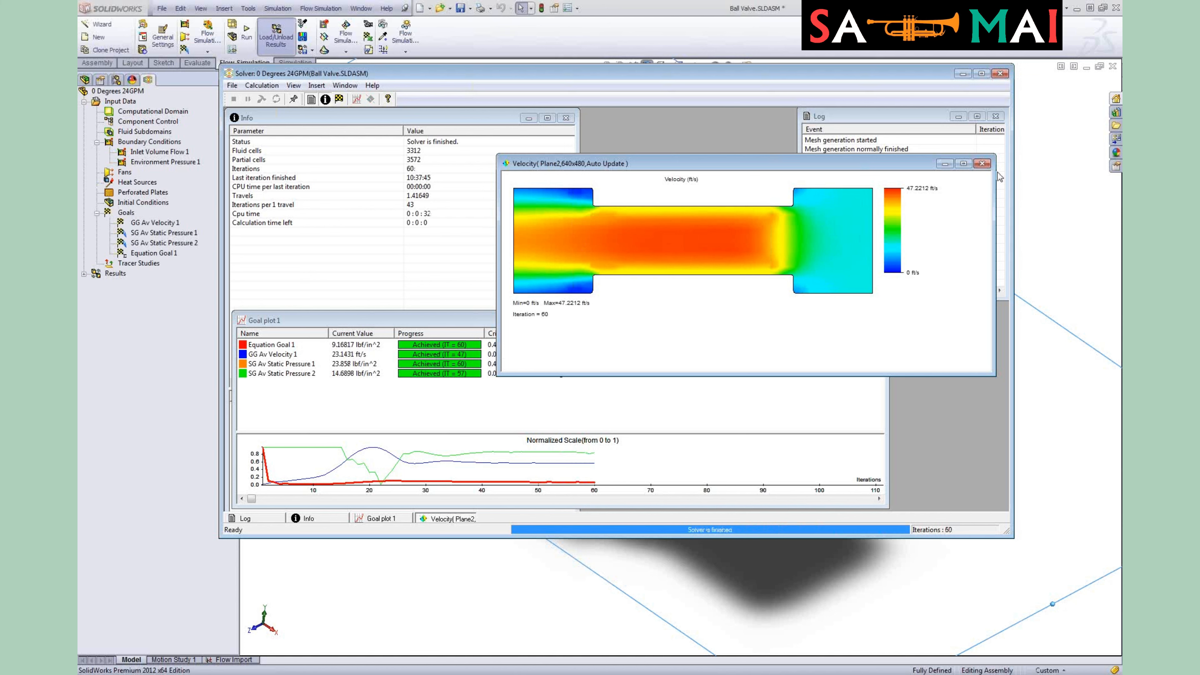
pyautogui.click(1000, 74)
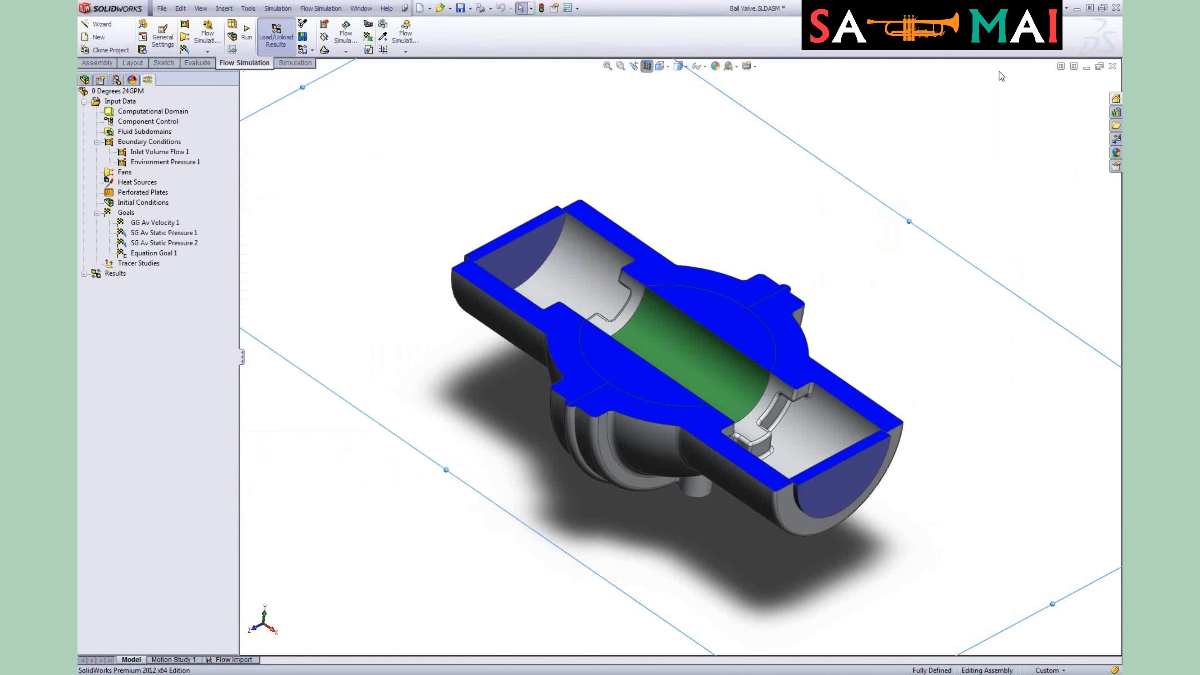
# Step: Expand the Results folder and show Cut Plot 2 on the model
pyautogui.click(85, 274)
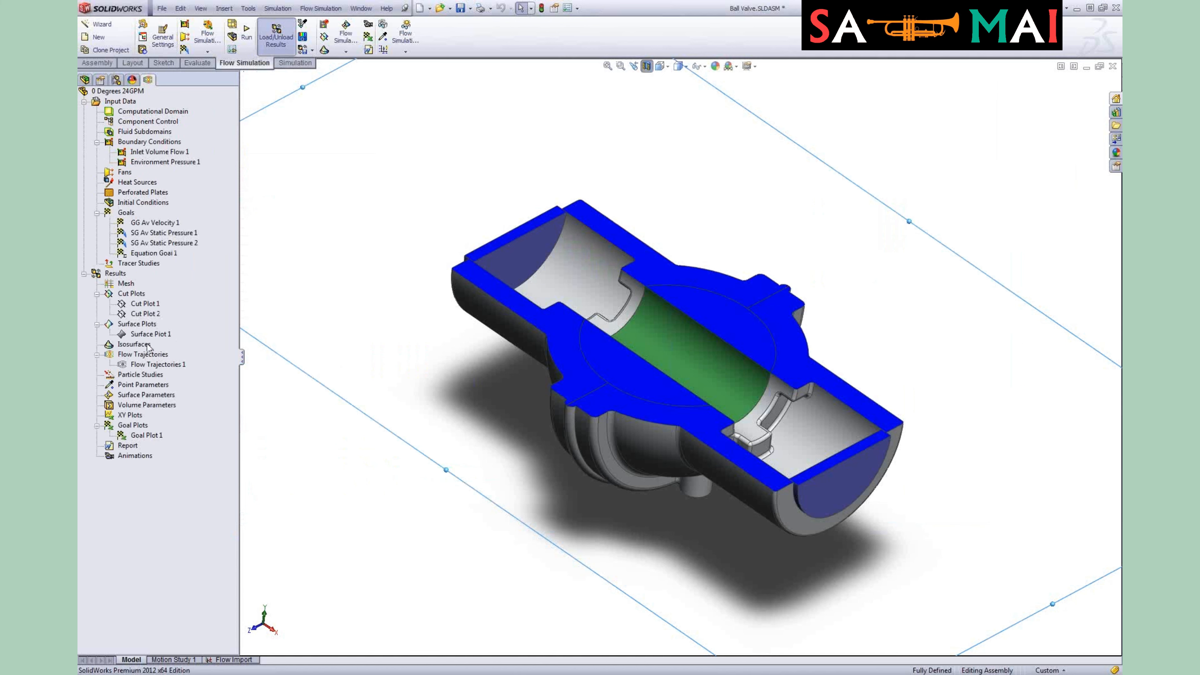
pyautogui.rightClick(144, 315)
pyautogui.click(270, 332)
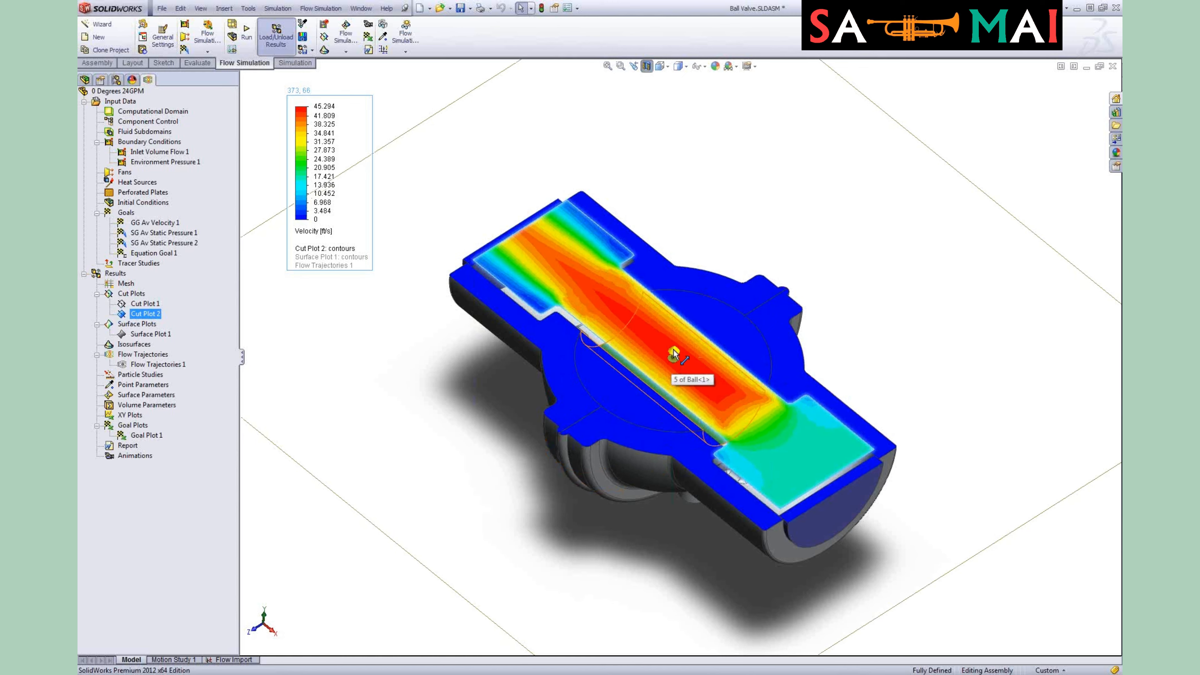
pyautogui.moveTo(674, 350)
pyautogui.mouseDown()
pyautogui.moveTo(675, 334)
pyautogui.moveTo(670, 386)
pyautogui.moveTo(679, 340)
pyautogui.moveTo(676, 361)
pyautogui.mouseUp()
pyautogui.click(311, 543)
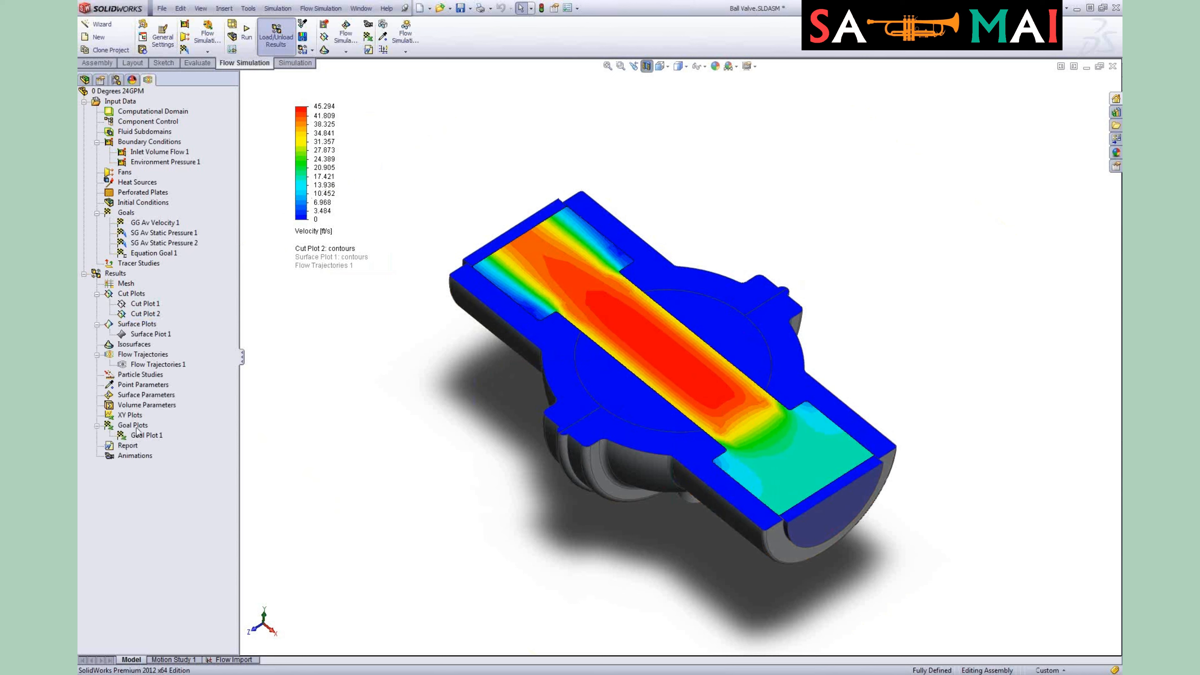
# Step: Open Goal Plot 1 in Excel, review the Static Pressure and Equational Goal sheets, then close the workbook
pyautogui.rightClick(142, 438)
pyautogui.click(180, 446)
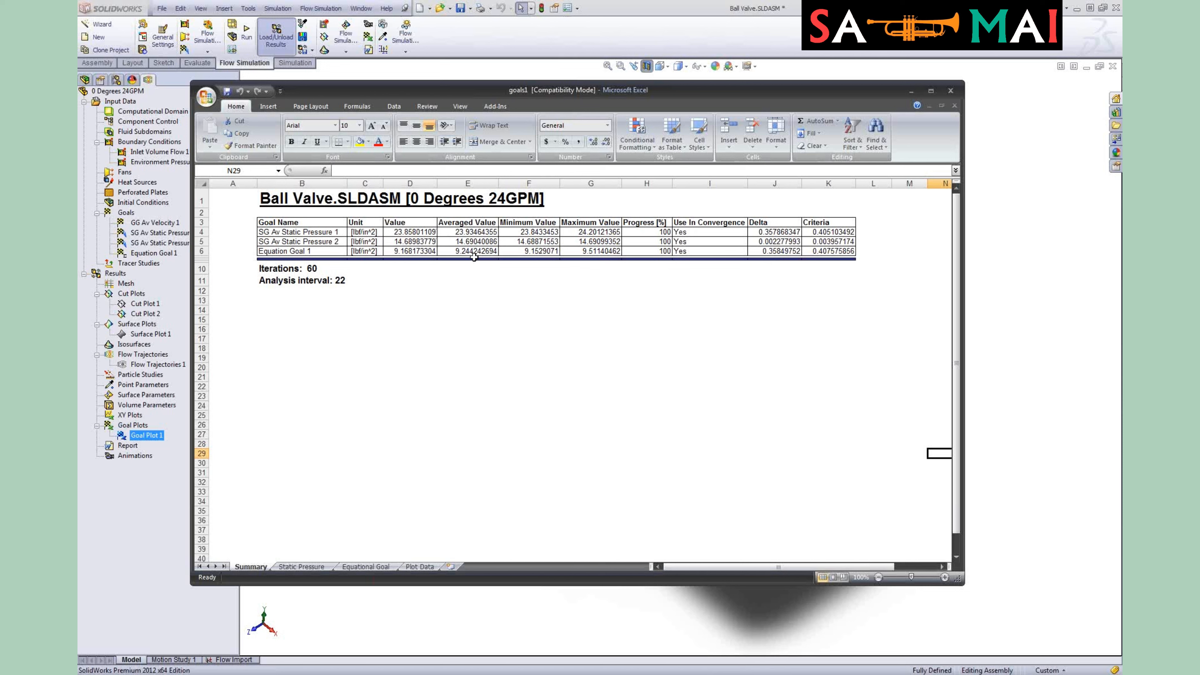
pyautogui.click(316, 567)
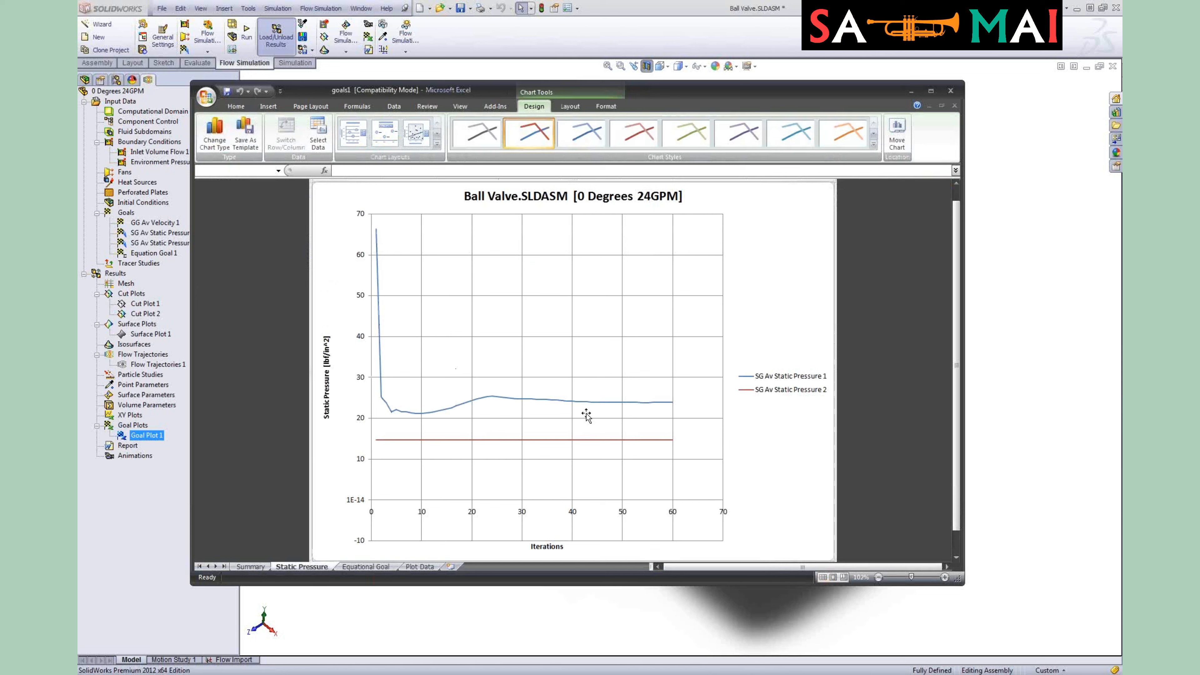
pyautogui.click(363, 567)
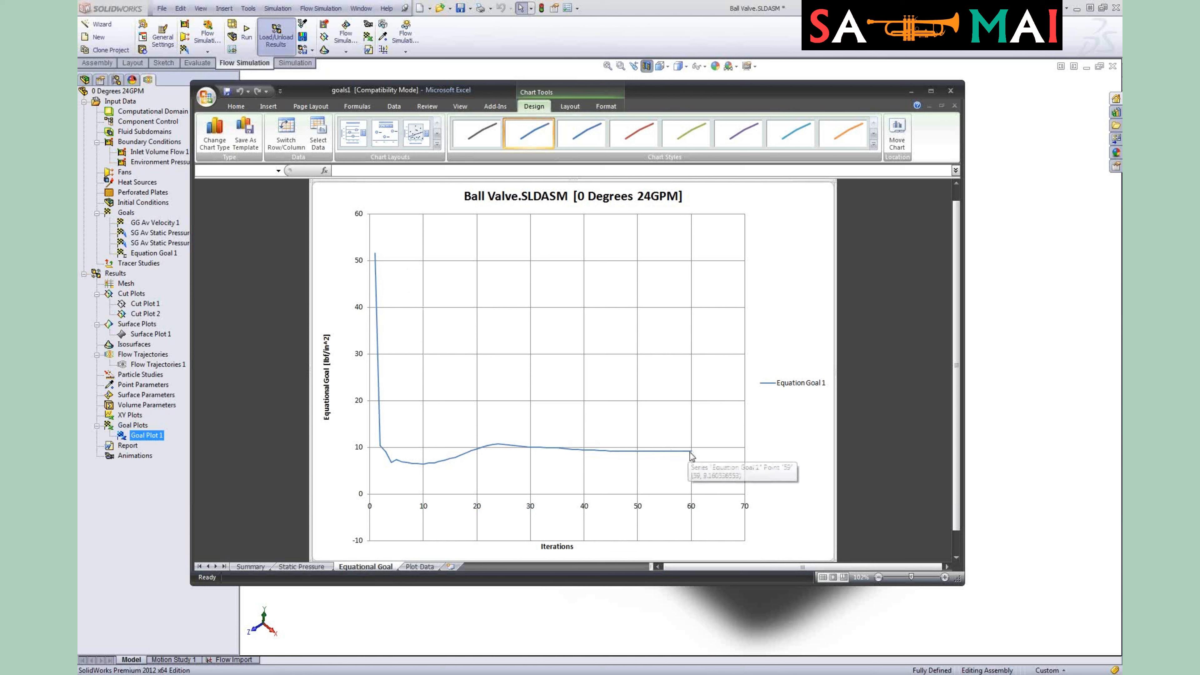
pyautogui.moveTo(691, 452)
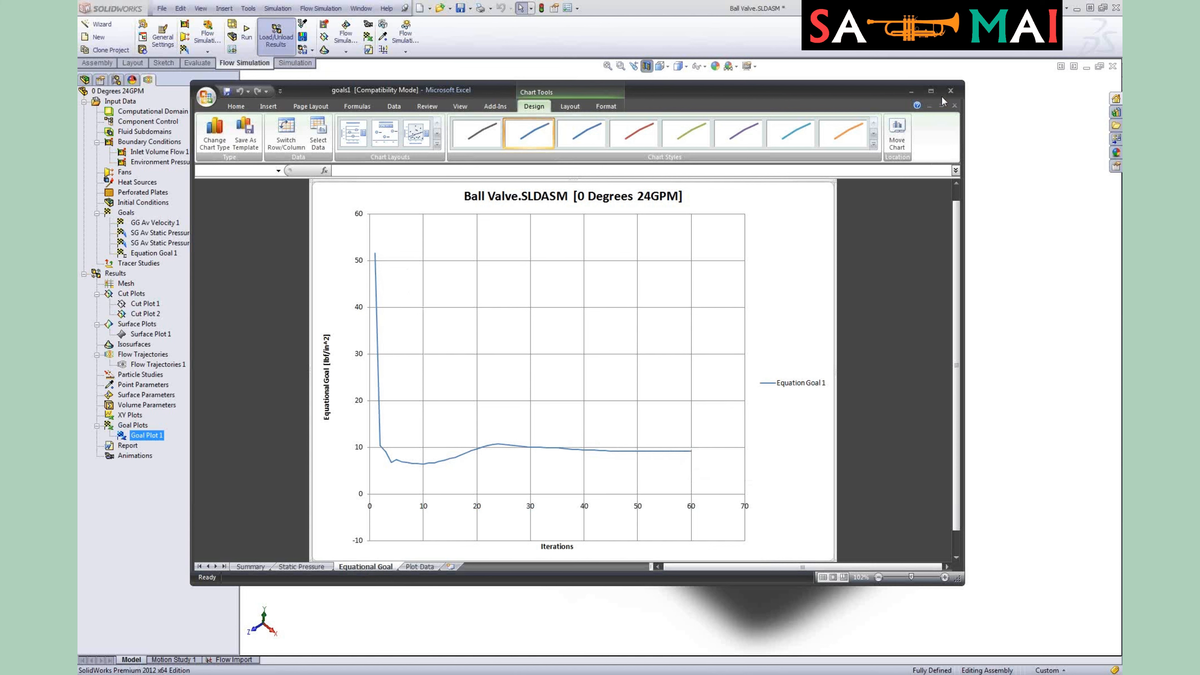
pyautogui.click(950, 91)
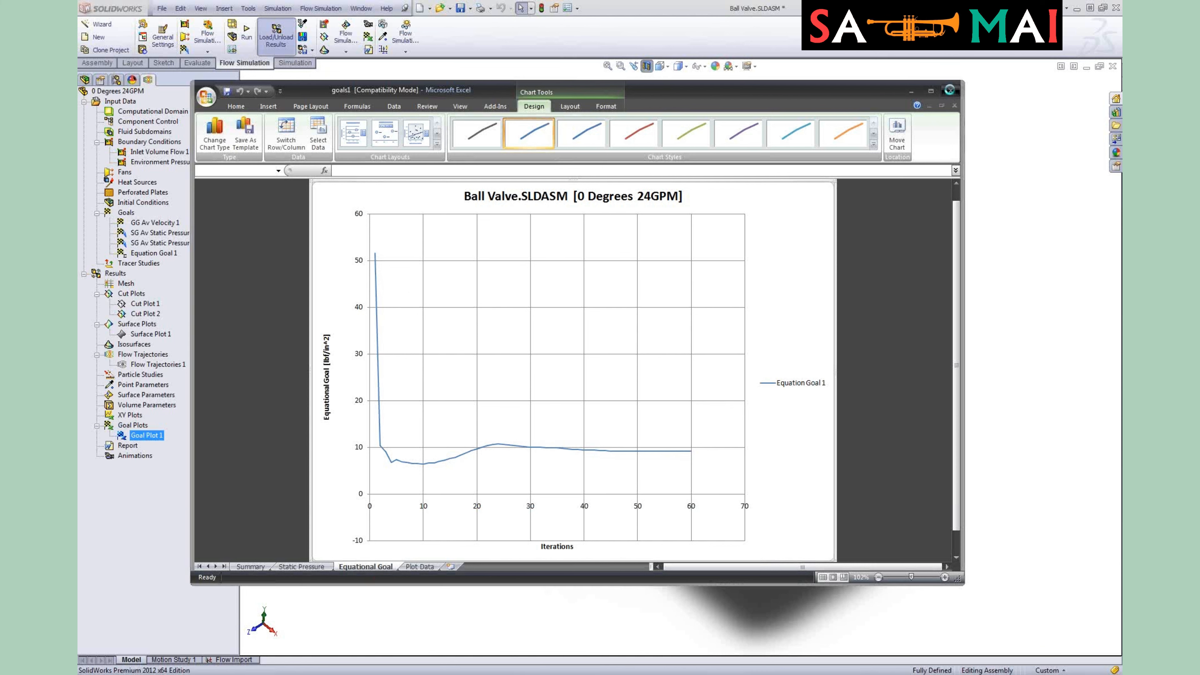
pyautogui.click(606, 369)
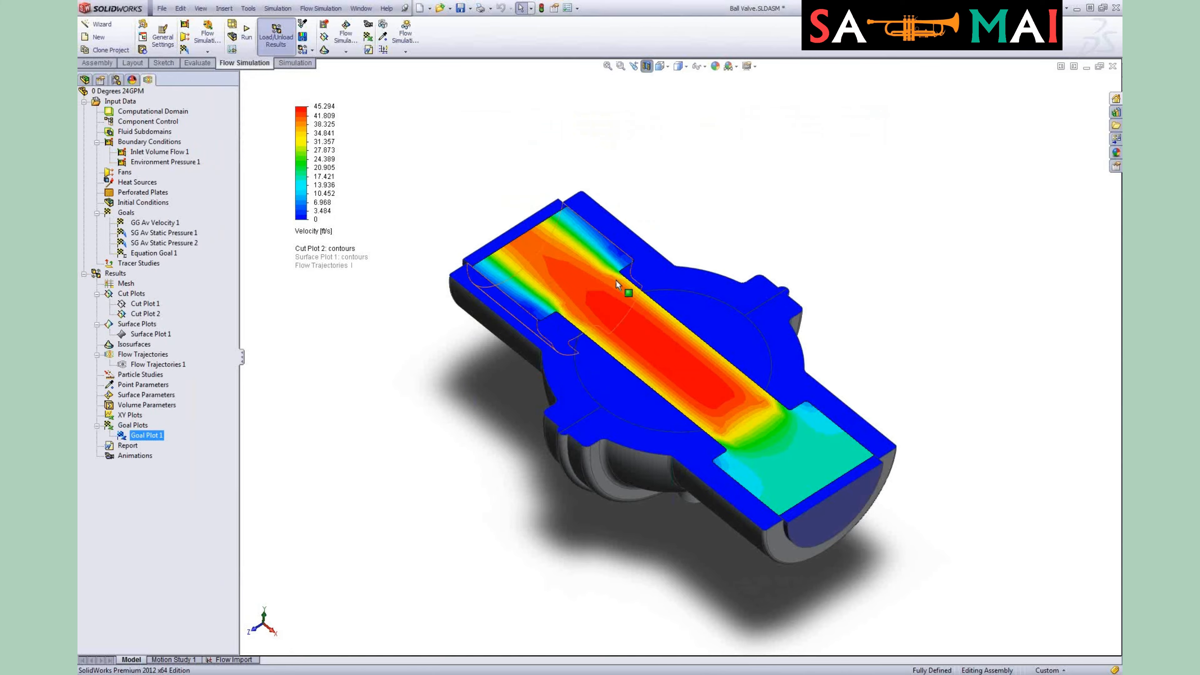
# Step: Switch to the slide presentation and advance to the Pressure Drop Across Valve slide
pyautogui.hotkey('alt', 'Tab')
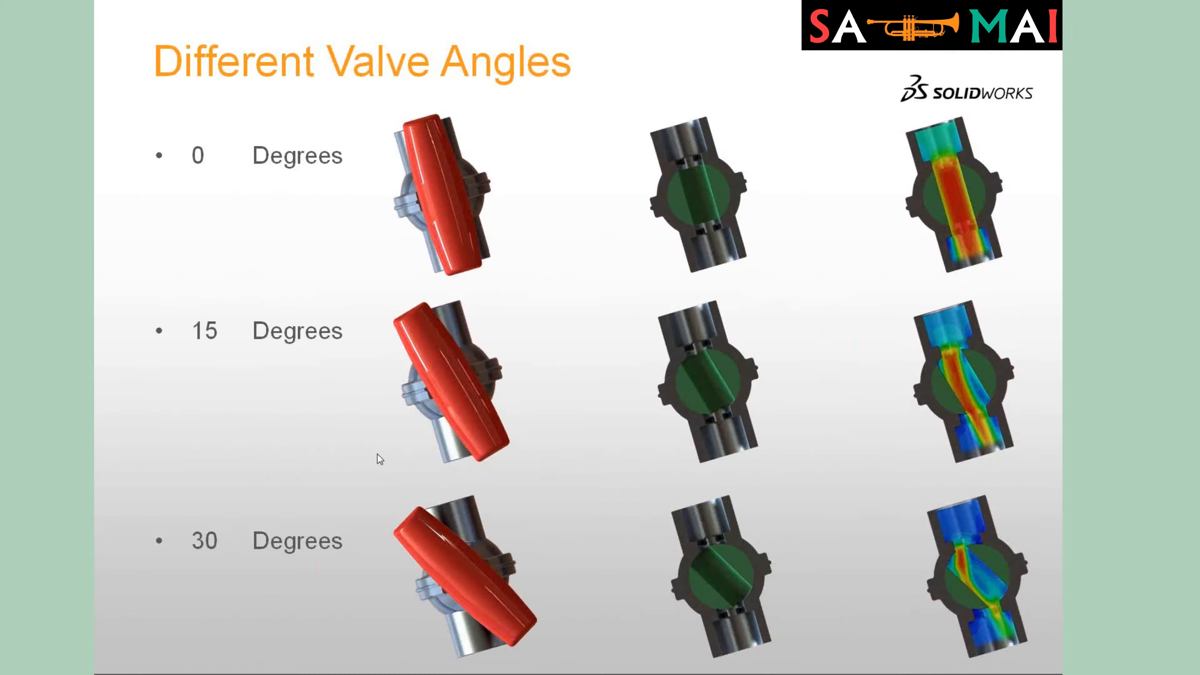
pyautogui.press('Right')
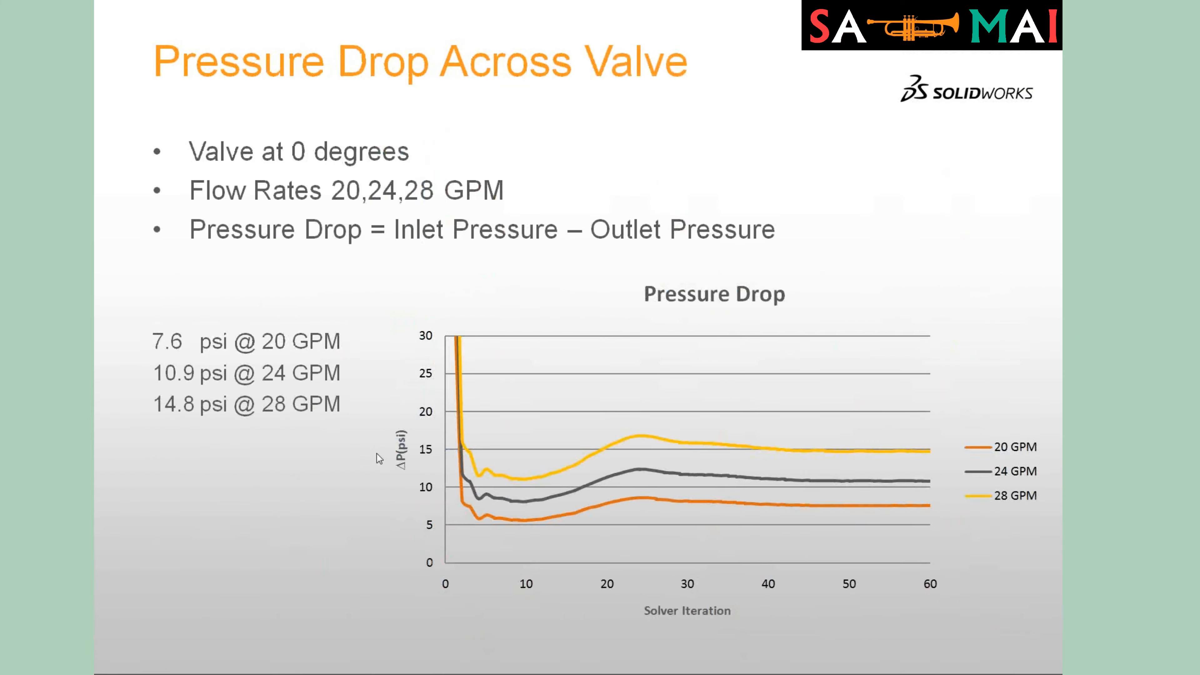